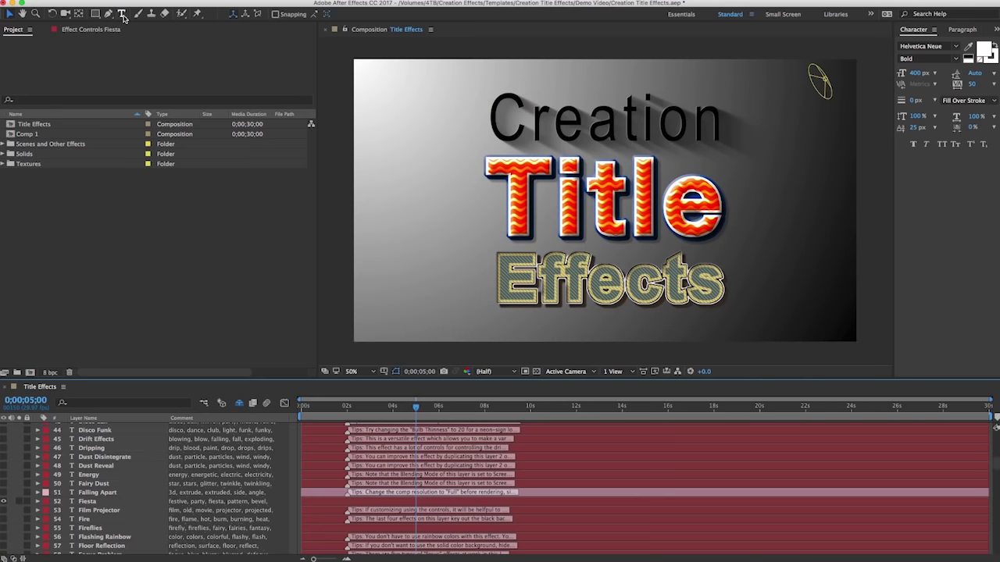
- Open the sample 'Creation Title Effects' text in the Title Effects composition for editing
left_click(123, 15)
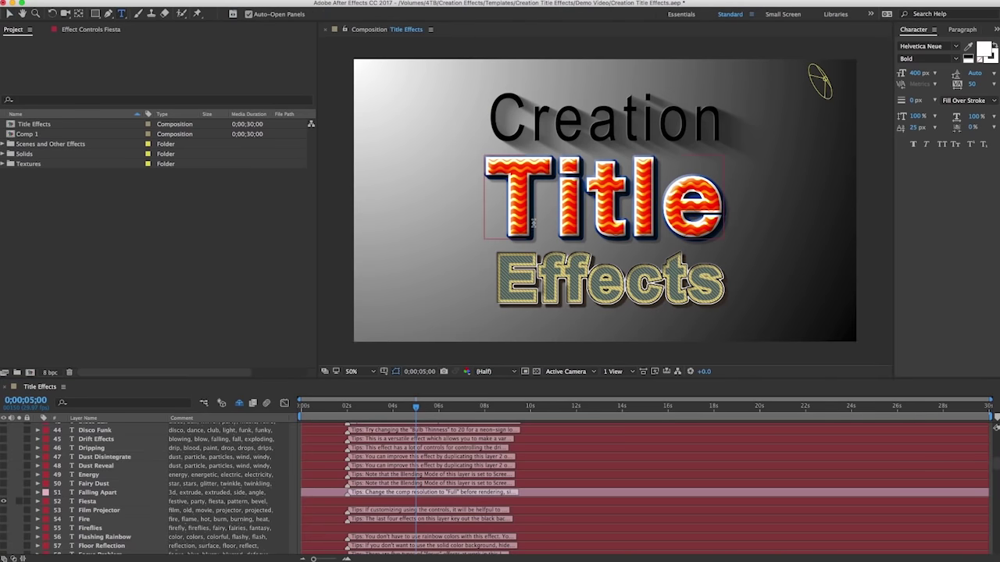
- Replace the word 'Title' with 'Text' and switch the sample title's font to Immortal
double_click(606, 200)
type("Text")
left_click(914, 46)
key("Down")
key("Down")
key("Down")
key("Down")
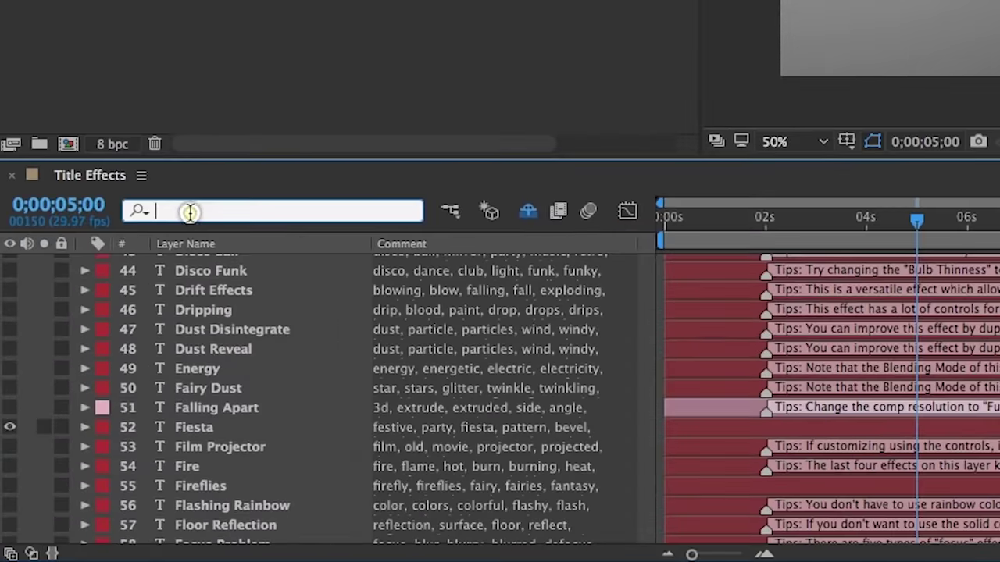
- Filter the template layers by 'Horror' and enable the Massacre layer to preview its effect
left_click(85, 403)
type("Horro")
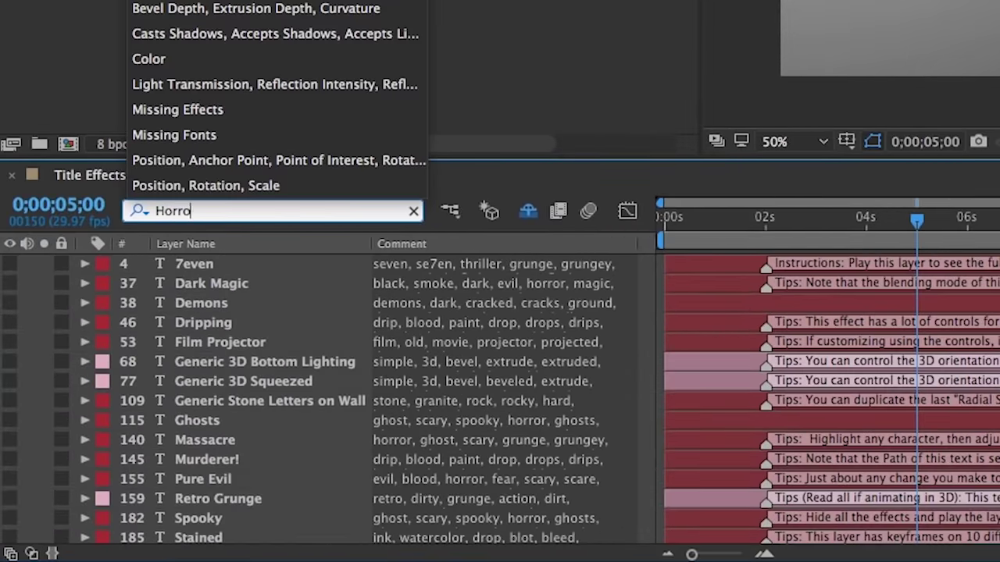
type("r")
scroll(201, 420, "down", 1)
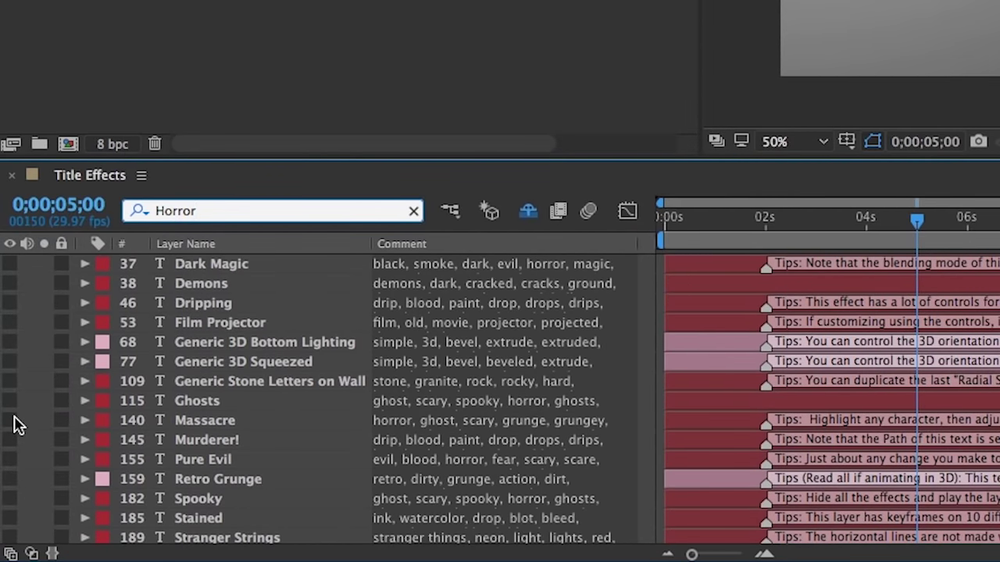
scroll(18, 419, "up", 1)
left_click(44, 442)
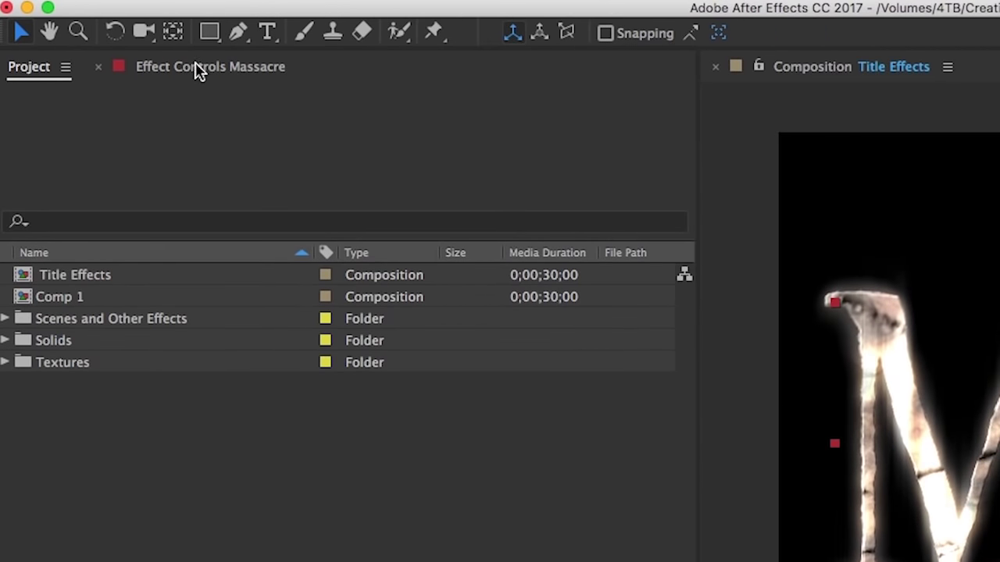
left_click(196, 66)
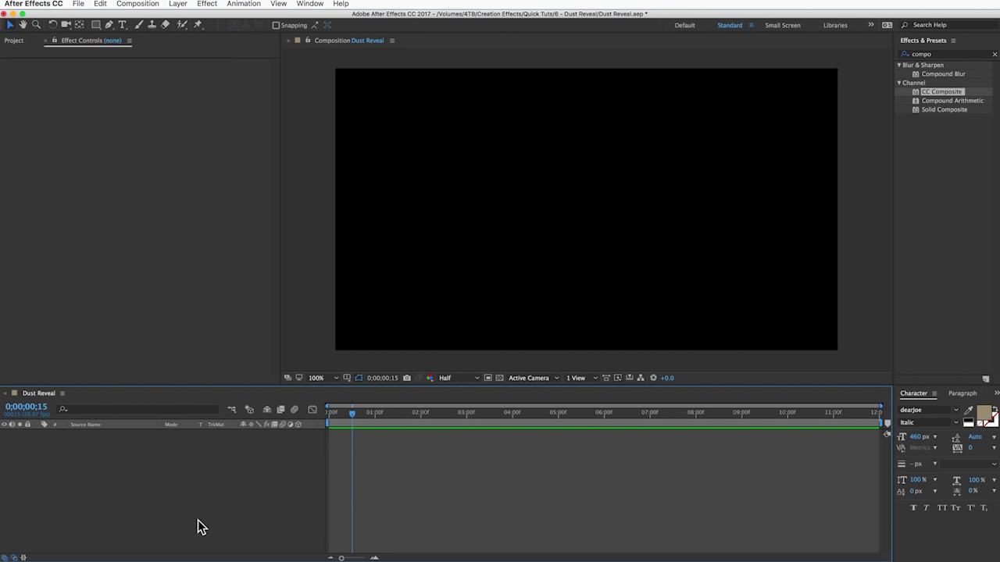
- Add a 'Creation Effects' text layer to the black Dust Reveal composition
left_click(121, 25)
left_click(586, 237)
type("Creation Effects")
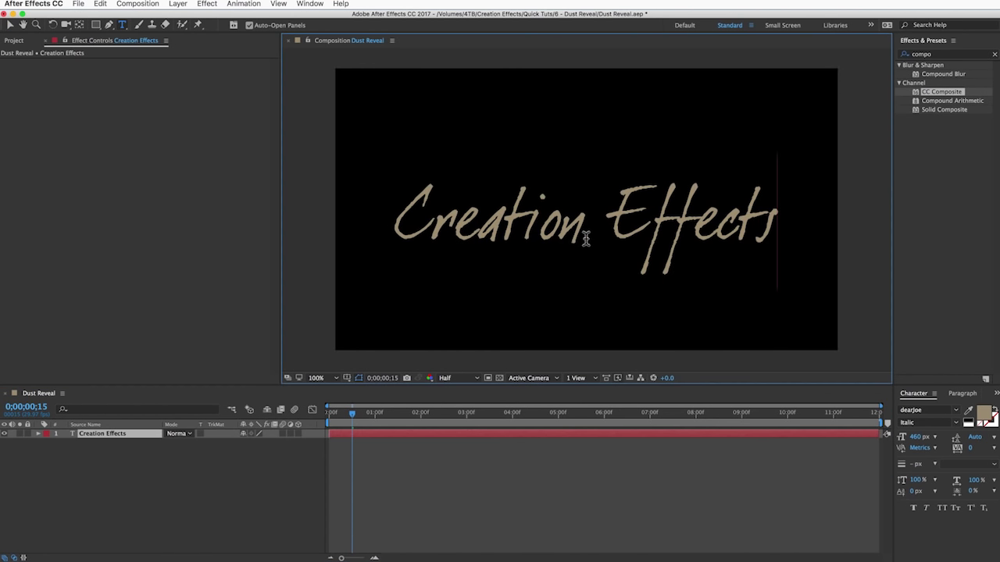
left_click(88, 466)
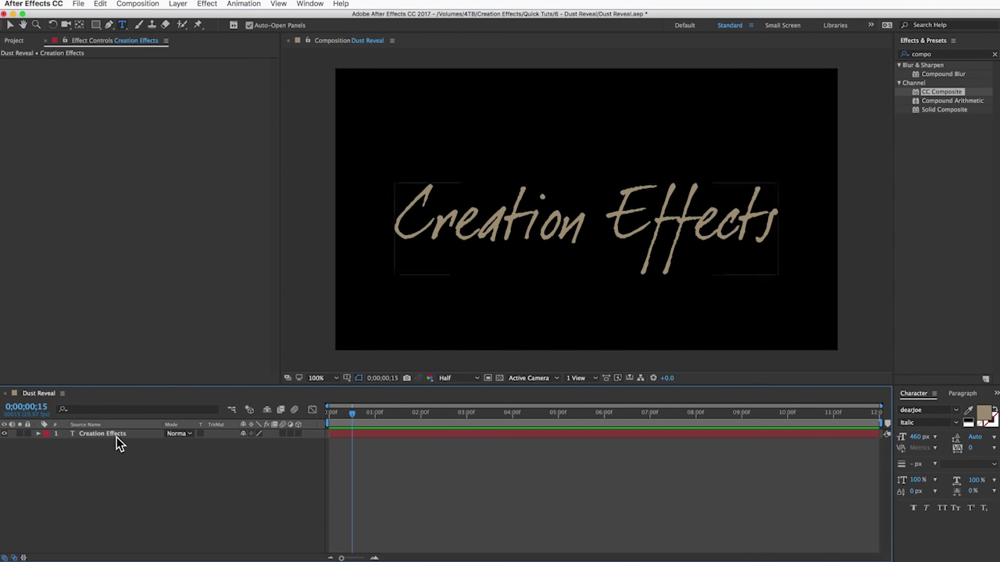
- Duplicate the Creation Effects layer and select the 'Creation Effects 2' copy
left_click(116, 436)
key("ctrl+d")
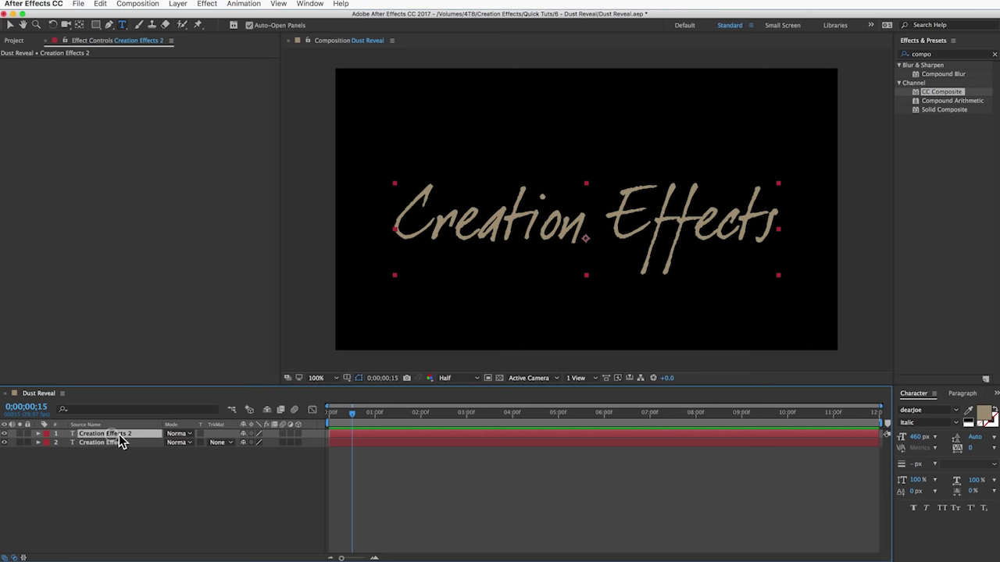
left_click(108, 443)
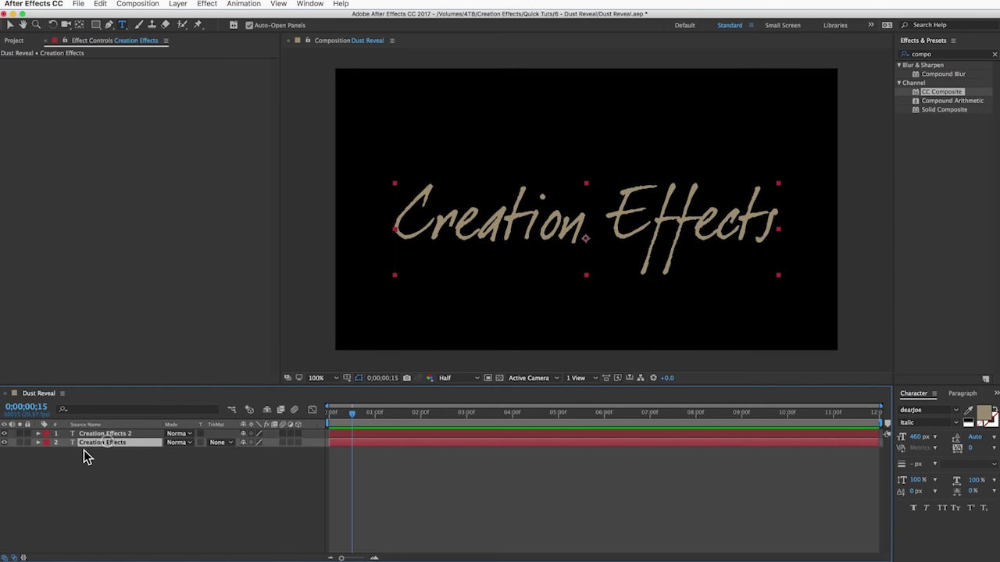
left_click(106, 435)
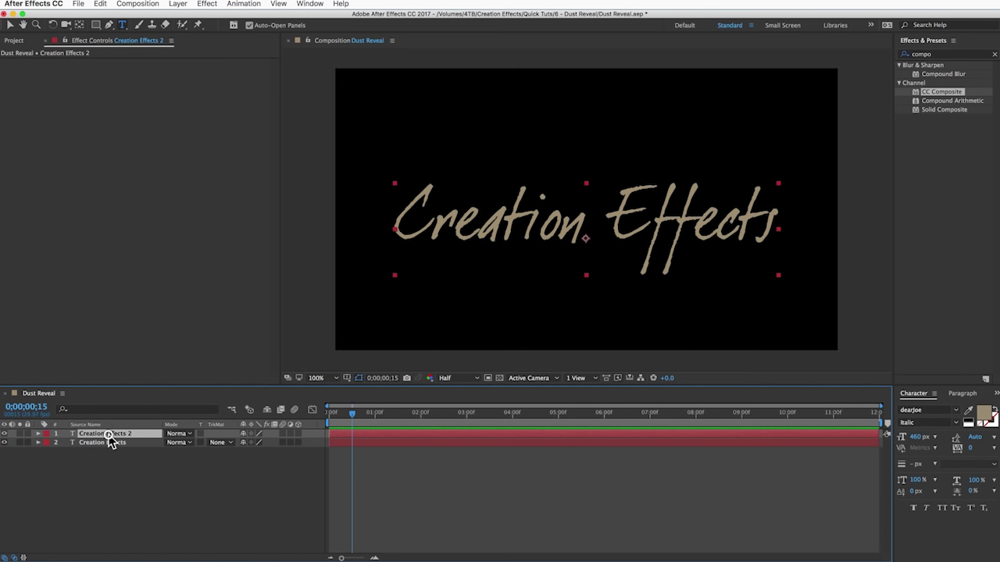
left_click(949, 53)
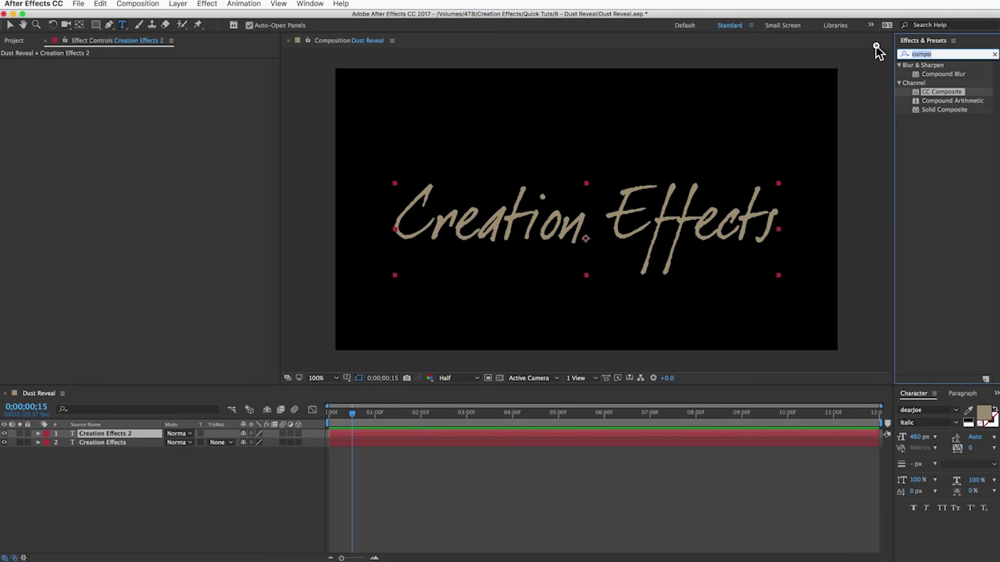
- Apply CC Particle Systems II to 'Creation Effects 2' via a 'particle' effects search
type("particle")
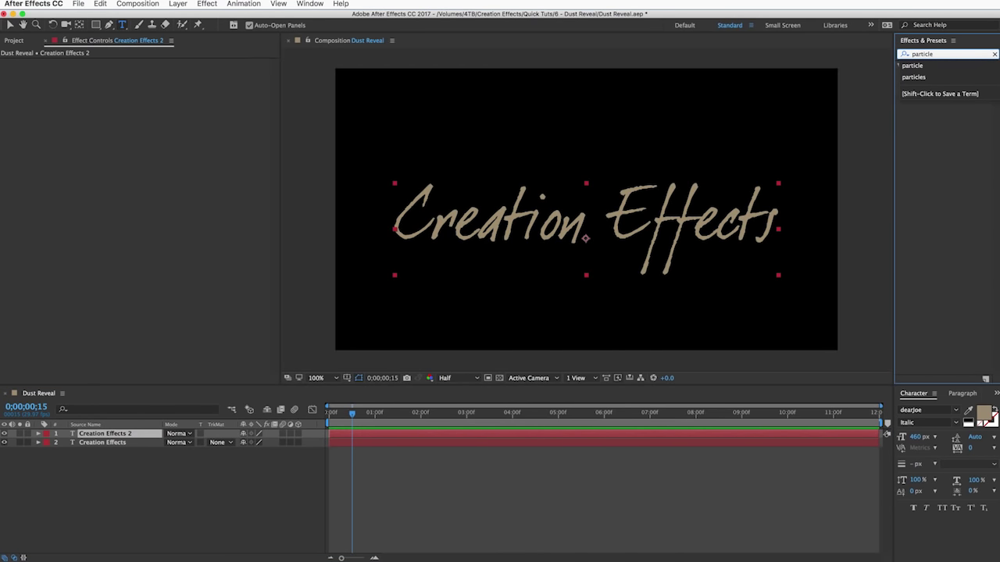
key("Return")
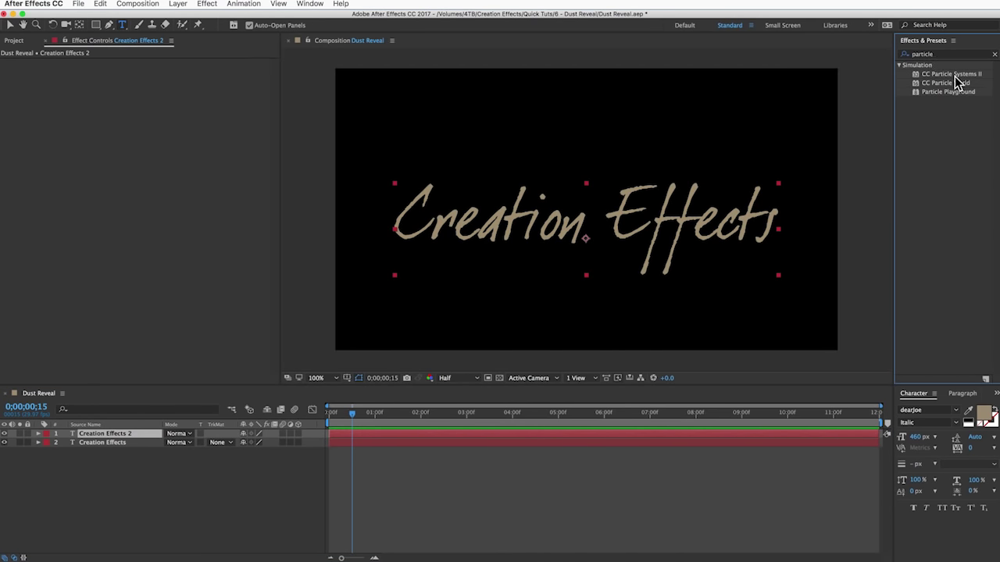
double_click(953, 75)
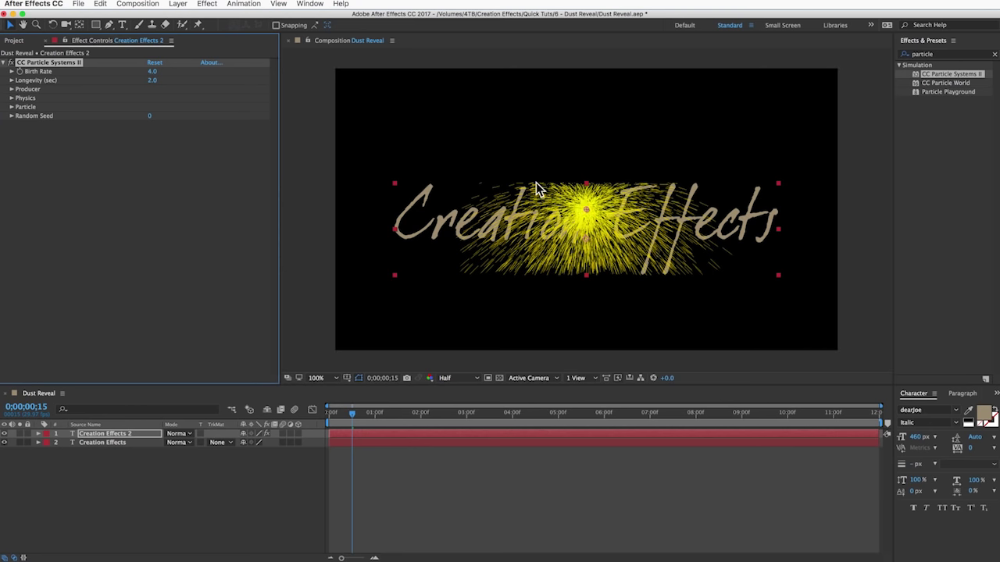
- Apply CC Composite to the same layer via a 'compo' effects search
left_click(939, 55)
type("compo")
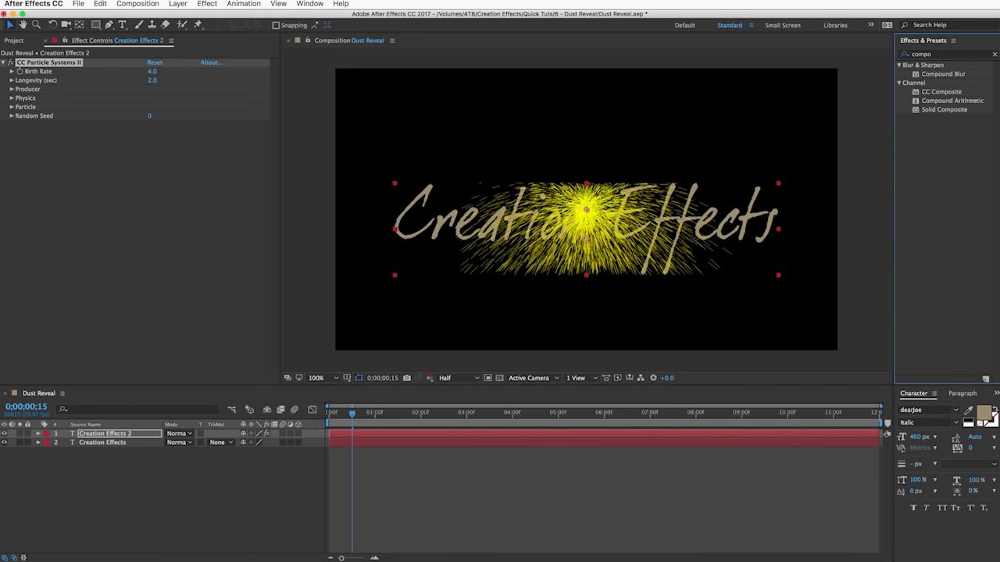
double_click(929, 92)
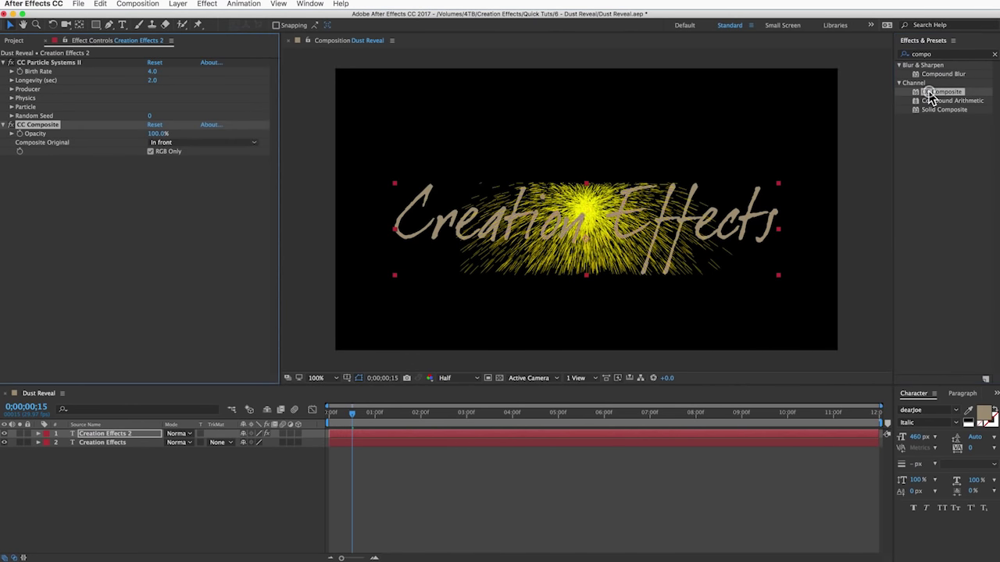
- Move CC Composite above CC Particle Systems II and enable Source Alpha Inheritance
mouse_move(49, 131)
left_mouse_down()
mouse_move(48, 54)
mouse_move(47, 62)
left_mouse_up()
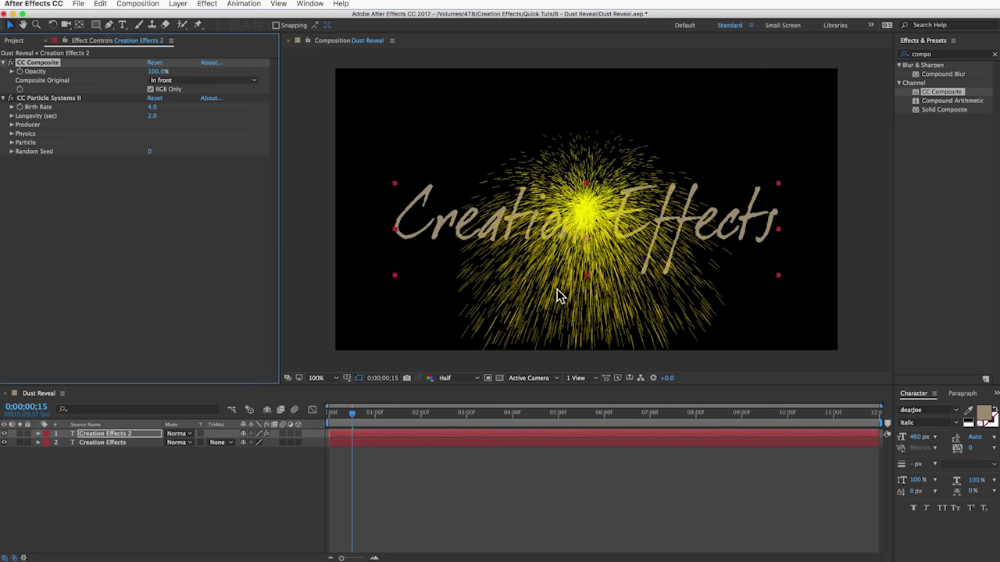
left_click(3, 63)
left_click(11, 98)
left_click(12, 134)
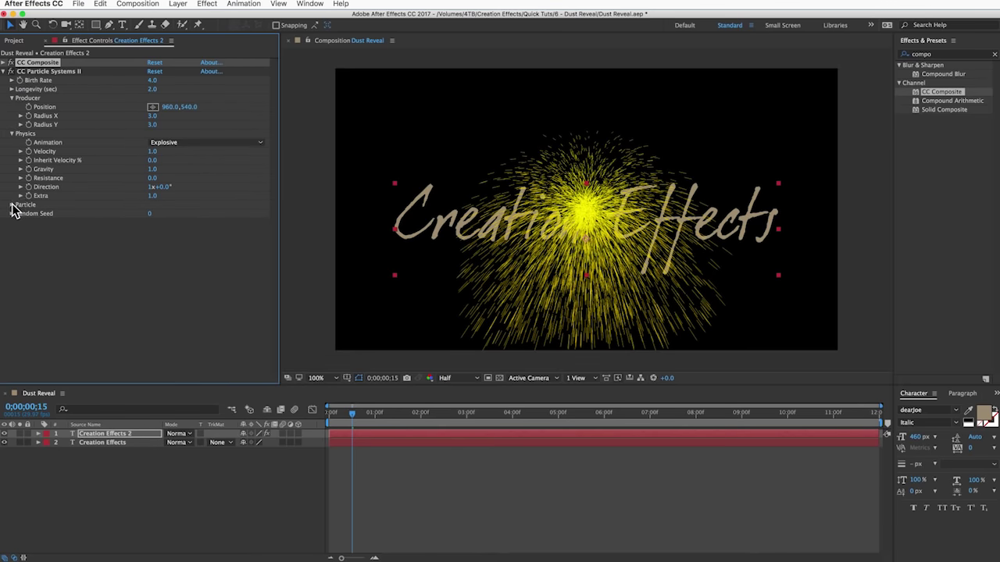
left_click(12, 205)
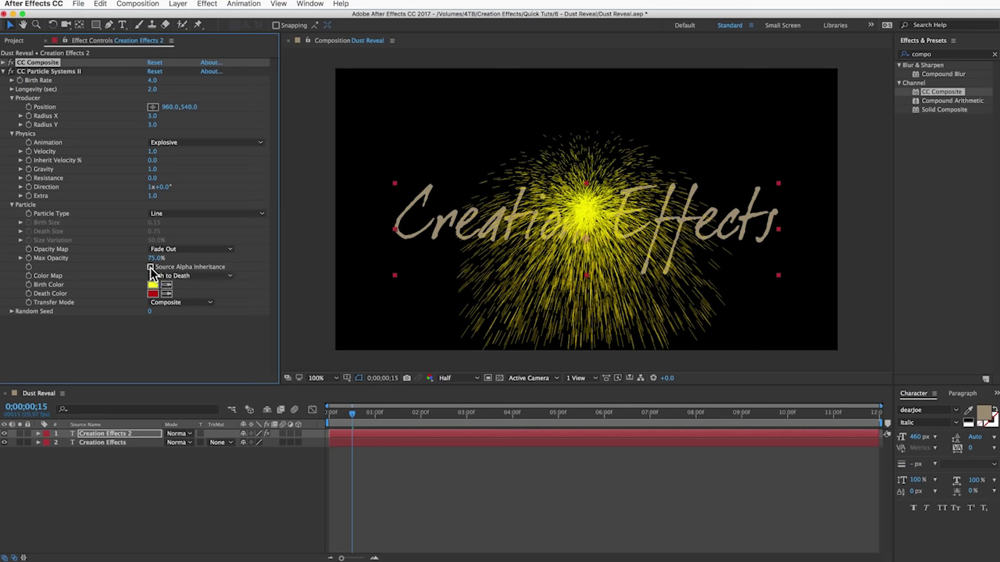
left_click(150, 267)
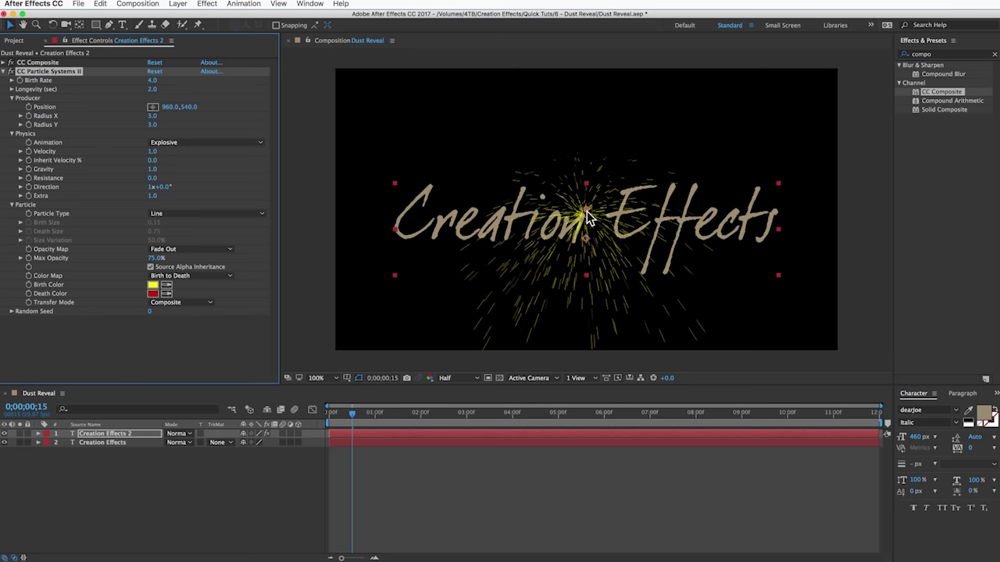
- Drag the particle emitter right over 'Effects', to about 1318, 492
left_click_drag(588, 217, 620, 212)
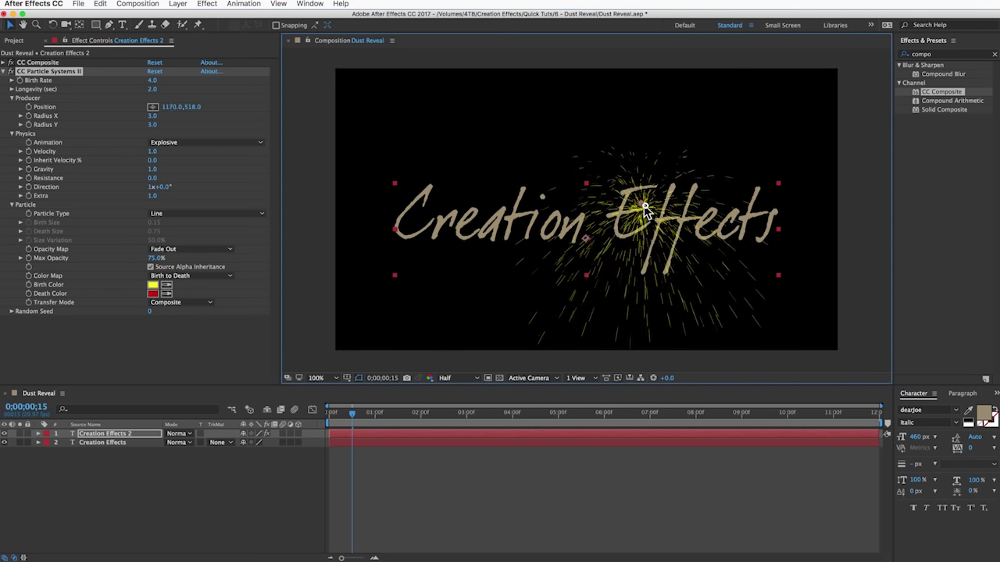
mouse_move(619, 212)
left_mouse_down()
mouse_move(692, 204)
mouse_move(682, 202)
left_mouse_up()
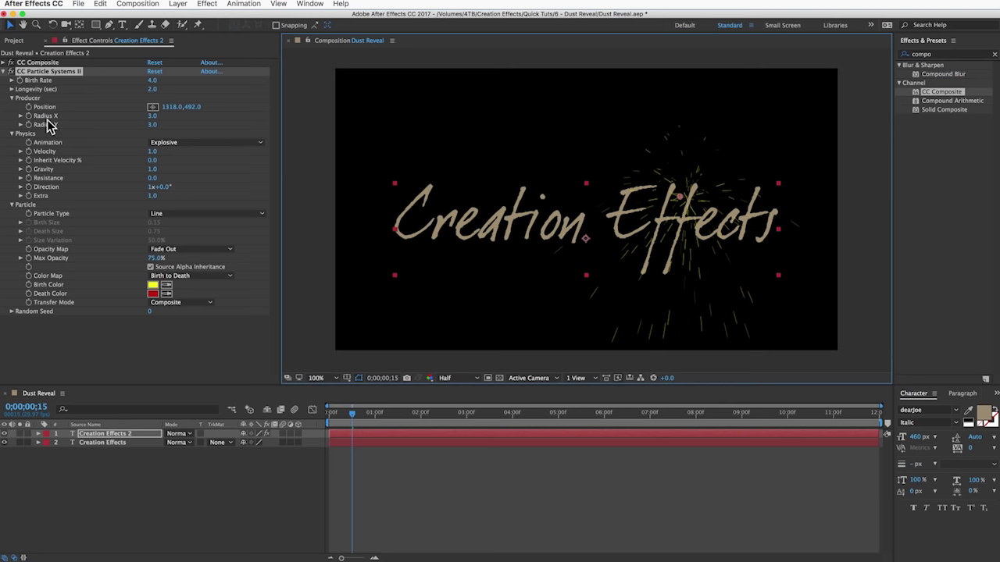
left_click(152, 116)
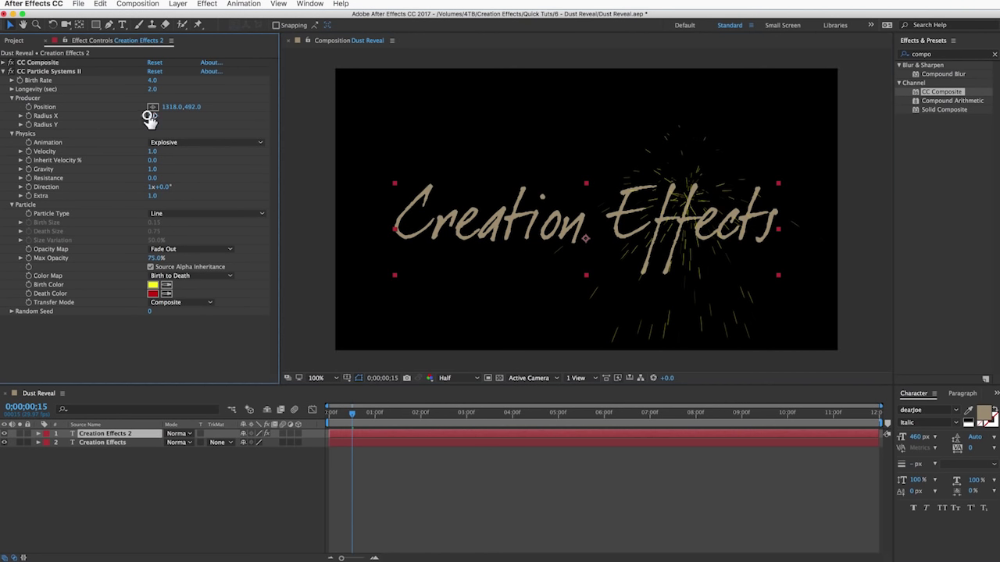
type("1")
- Make the emitter Radius X 1 and Radius Y 13, moving it back over 'Creation'
key("Return")
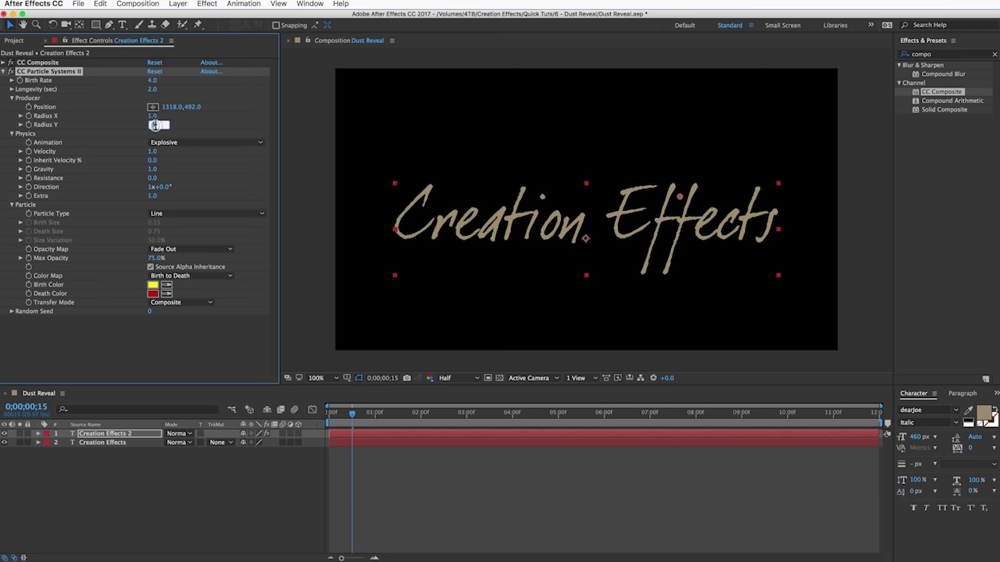
type("13")
key("Return")
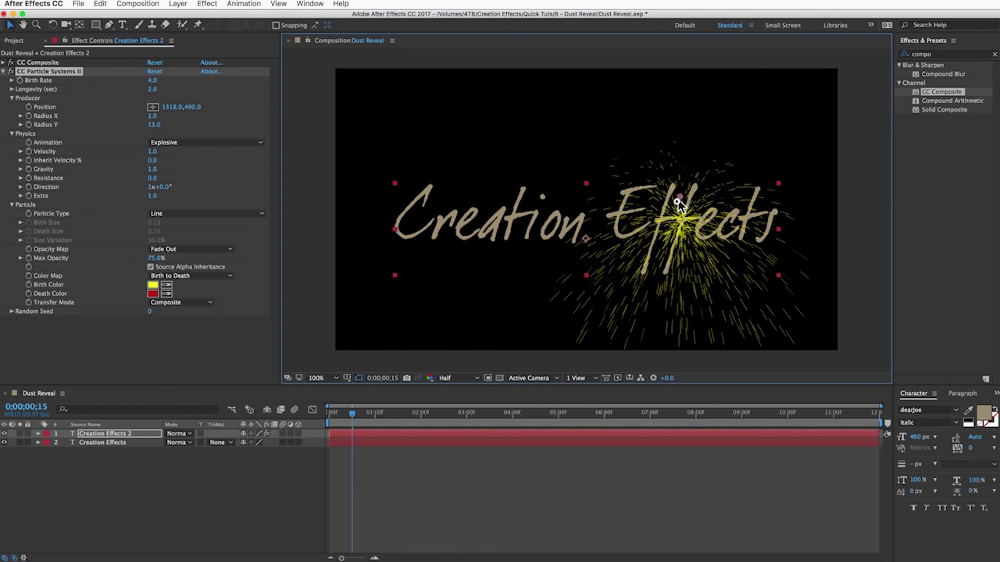
mouse_move(682, 202)
left_mouse_down()
mouse_move(424, 211)
mouse_move(619, 209)
mouse_move(330, 225)
left_mouse_up()
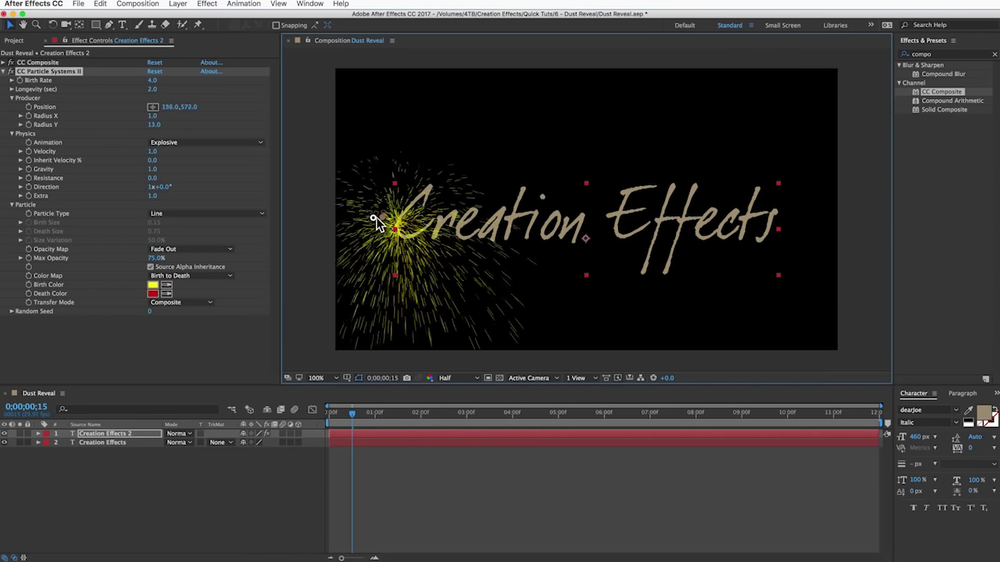
- Place the producer at 0, 602 on the left edge and rewind to frame 0
left_click(169, 107)
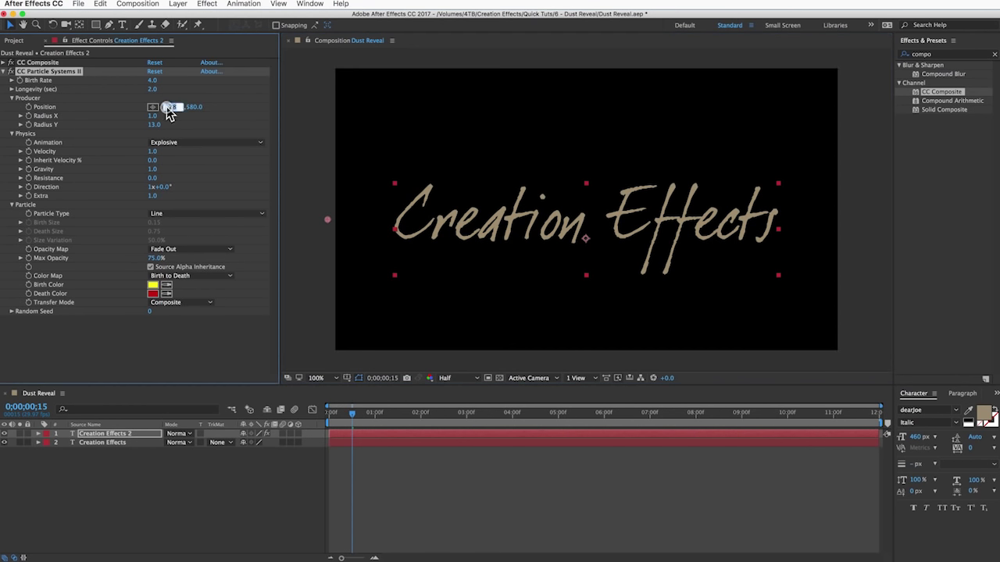
key("Return")
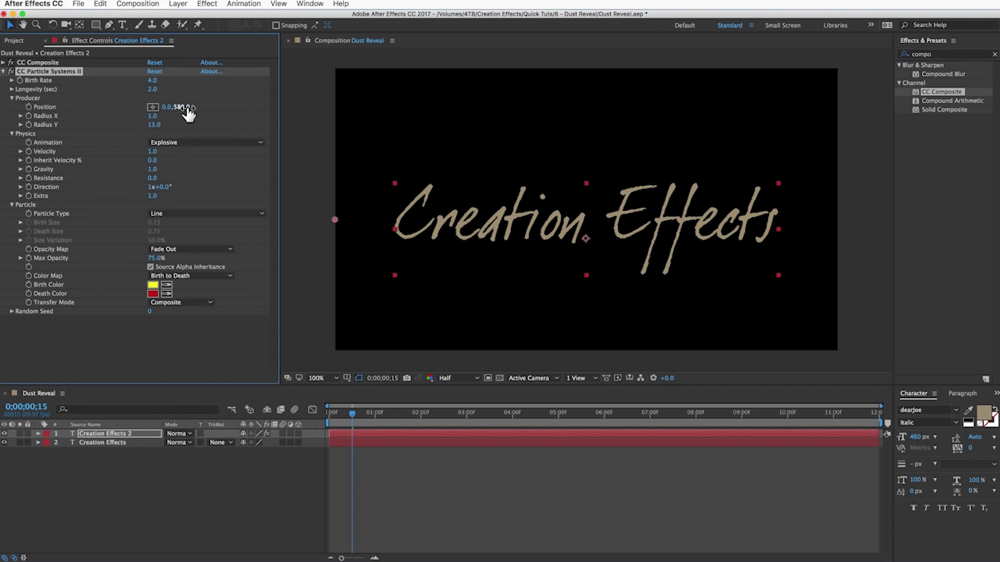
left_click_drag(186, 107, 192, 107)
left_click_drag(204, 108, 197, 108)
left_click_drag(349, 415, 327, 420)
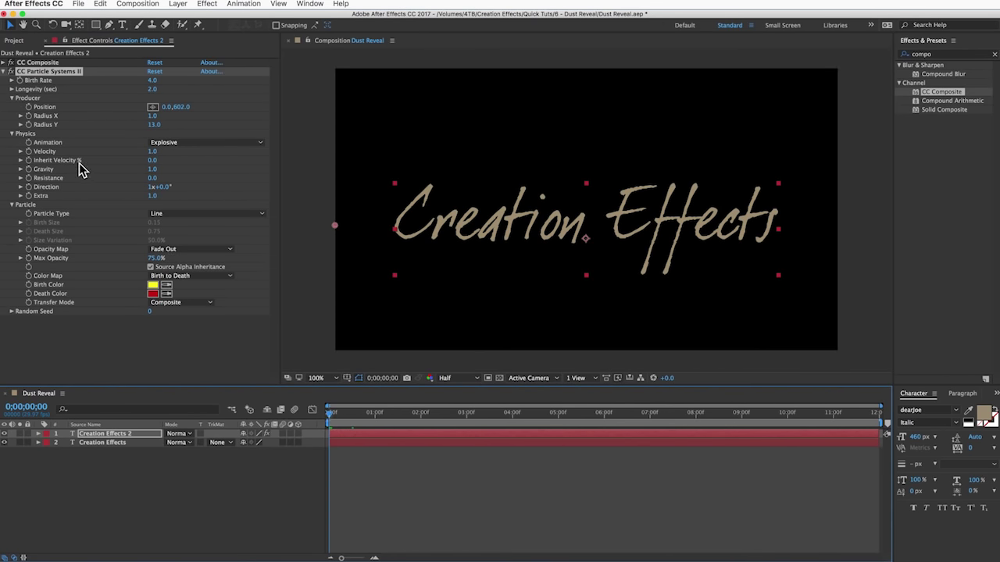
- Keyframe the producer position from 0,602 to 1920,602 at 1:16 and scrub the sweep
left_click(29, 107)
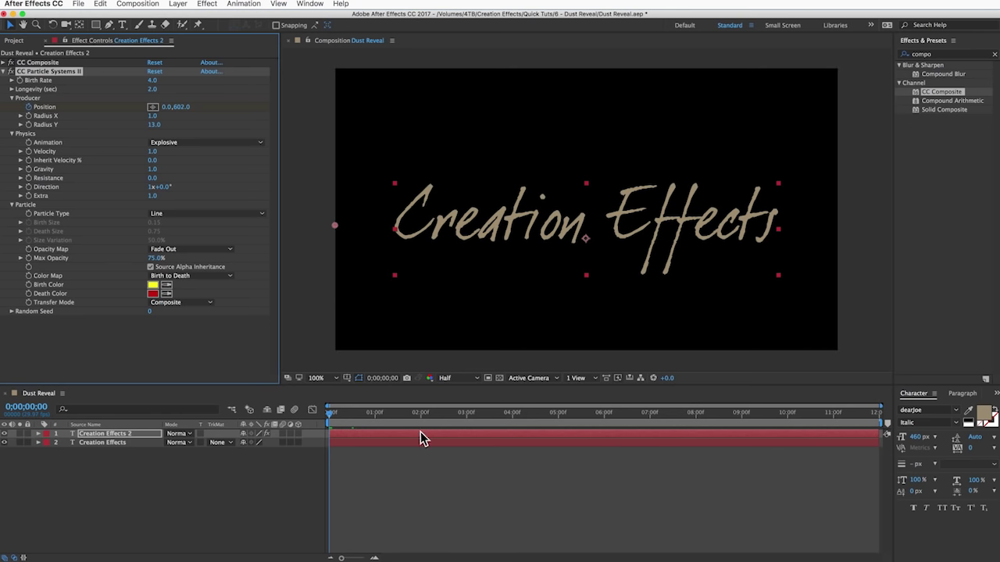
left_click(399, 414)
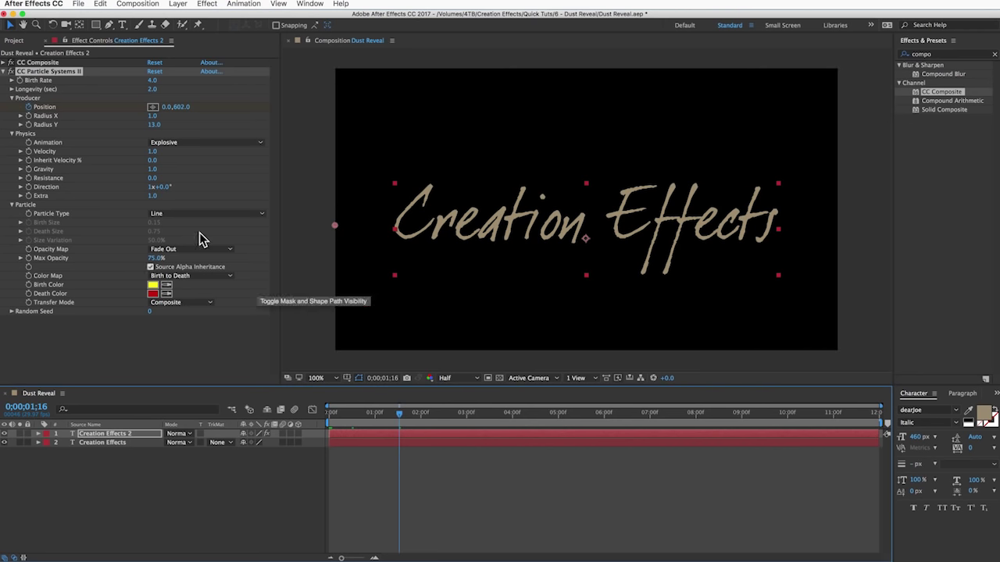
left_click(168, 108)
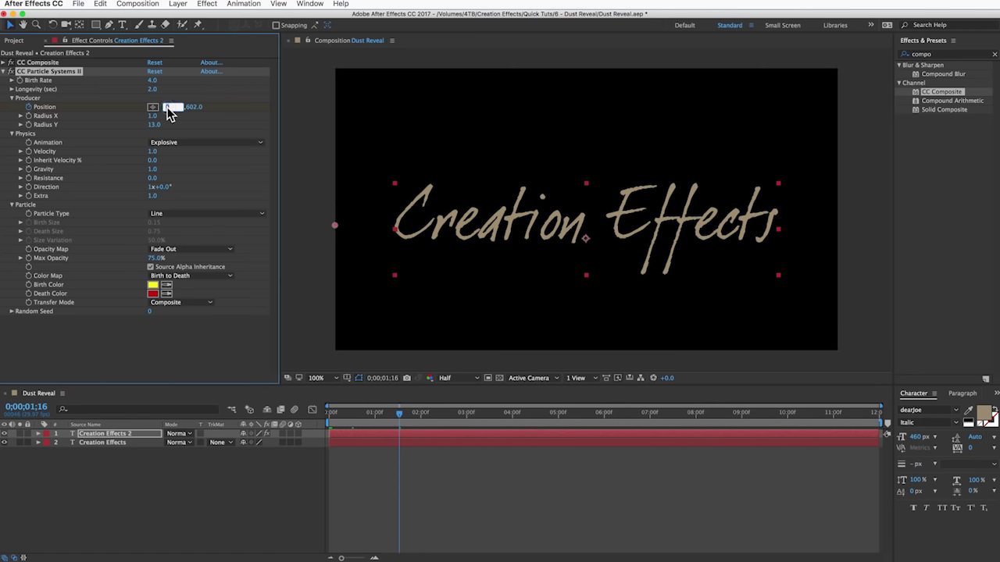
type("1920")
key("Return")
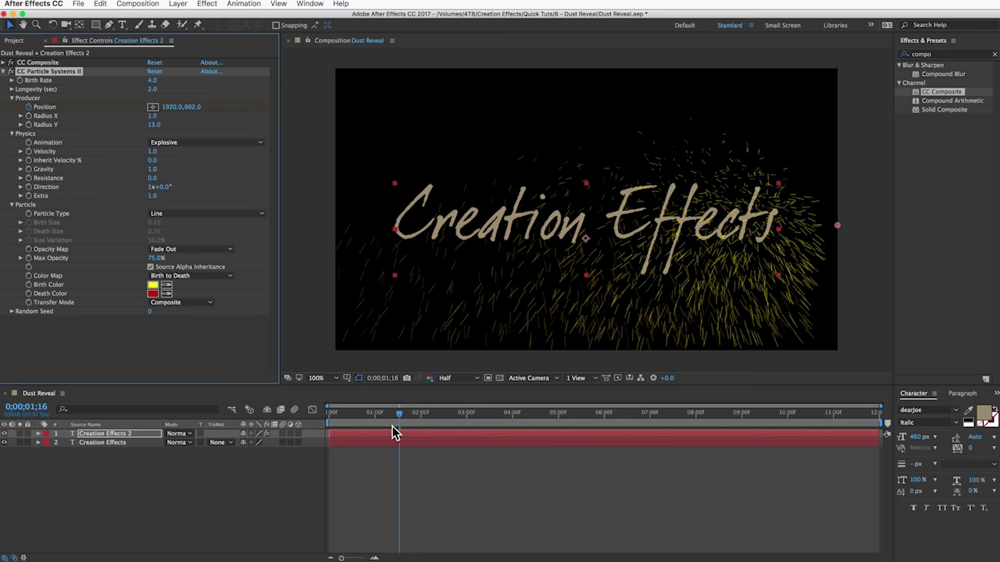
key("u")
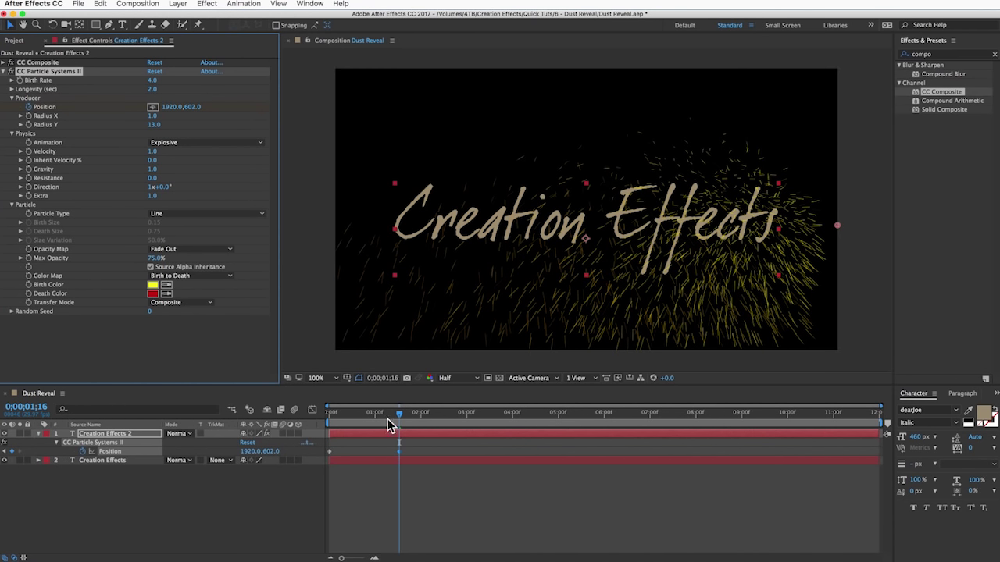
mouse_move(383, 417)
left_mouse_down()
mouse_move(391, 419)
mouse_move(335, 419)
left_mouse_up()
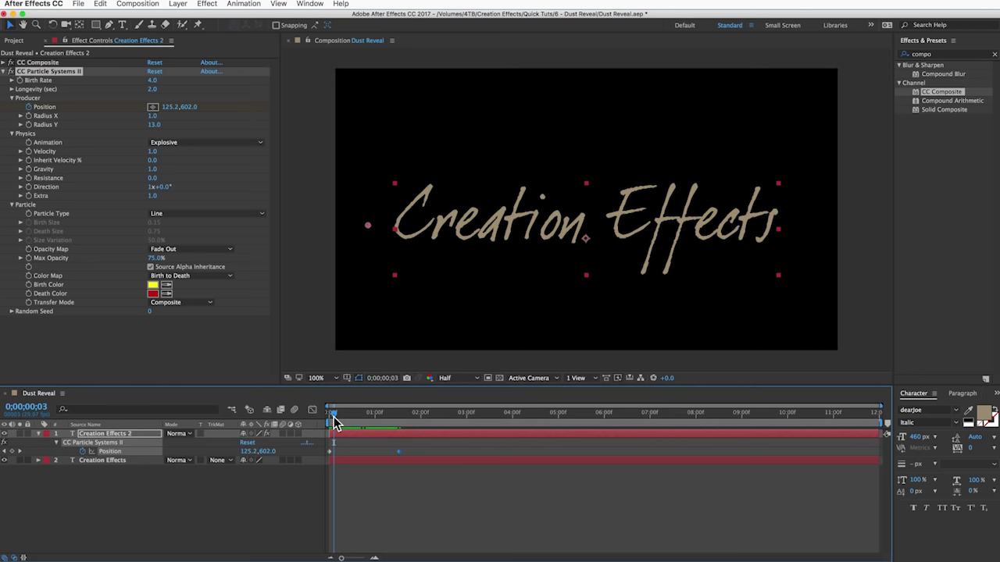
- Raise the particle Birth Rate to 50
left_click(152, 82)
type("50")
key("Return")
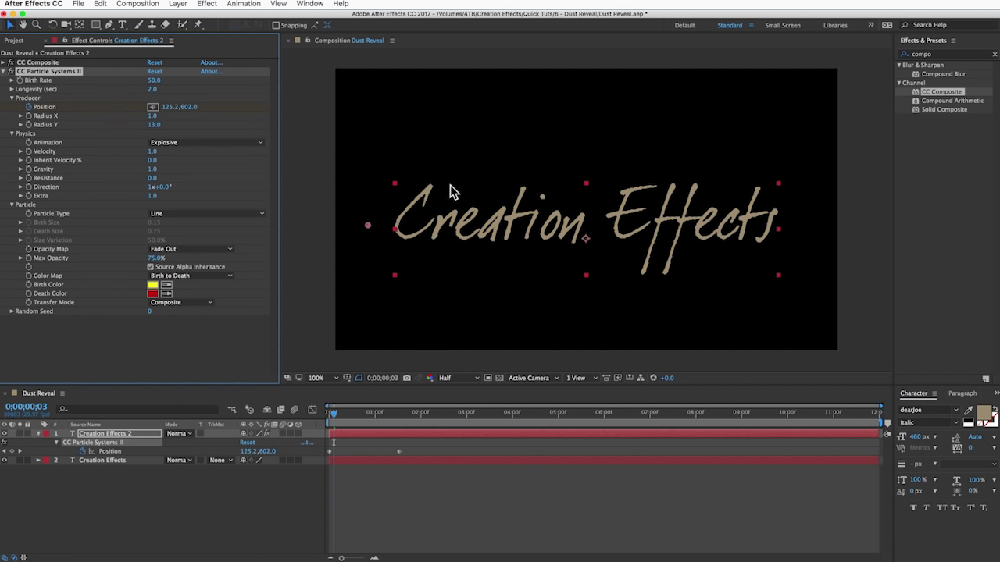
- Set particle Longevity to 4 and Animation to Direction Normalized
left_click(153, 89)
type("4")
key("Return")
left_click(186, 148)
left_click(197, 231)
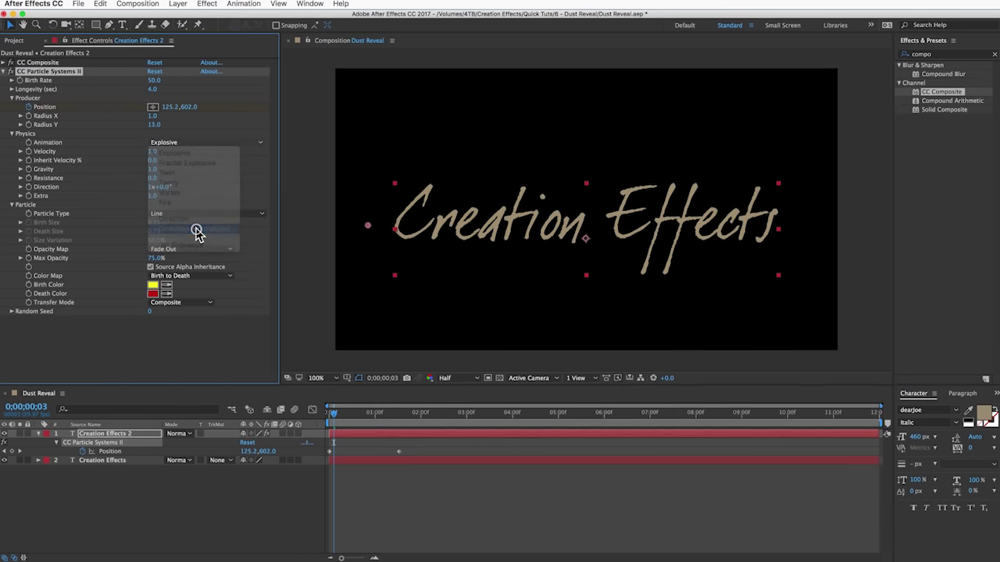
left_click_drag(332, 416, 364, 422)
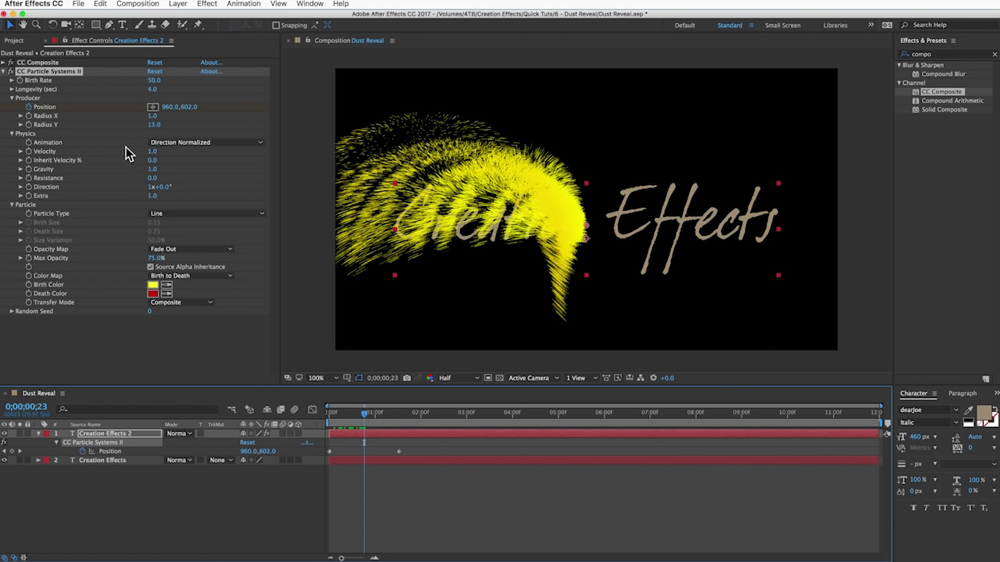
- Set particle Velocity to 0.3 and Inherit Velocity to 40%
left_click(152, 151)
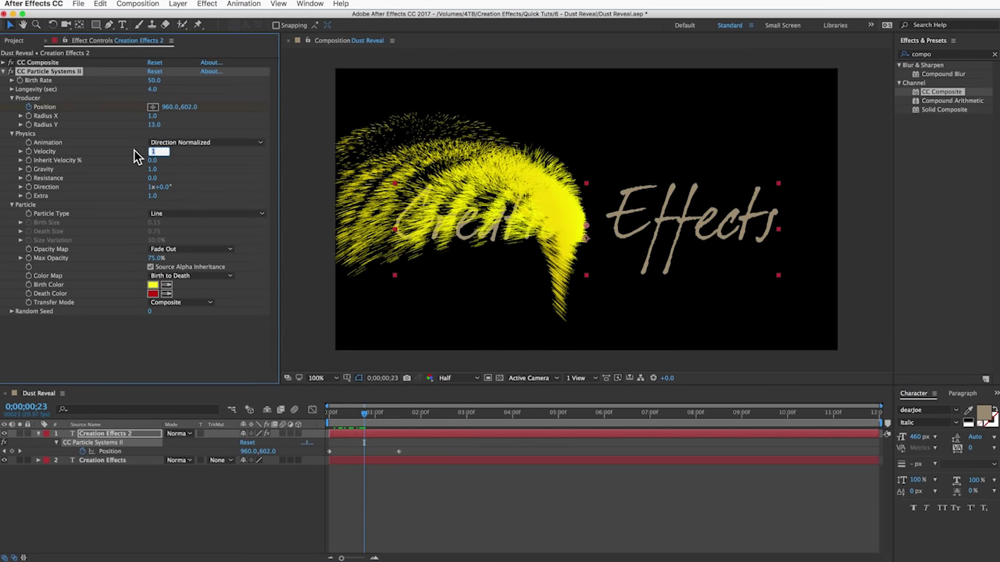
type("0.3")
key("Return")
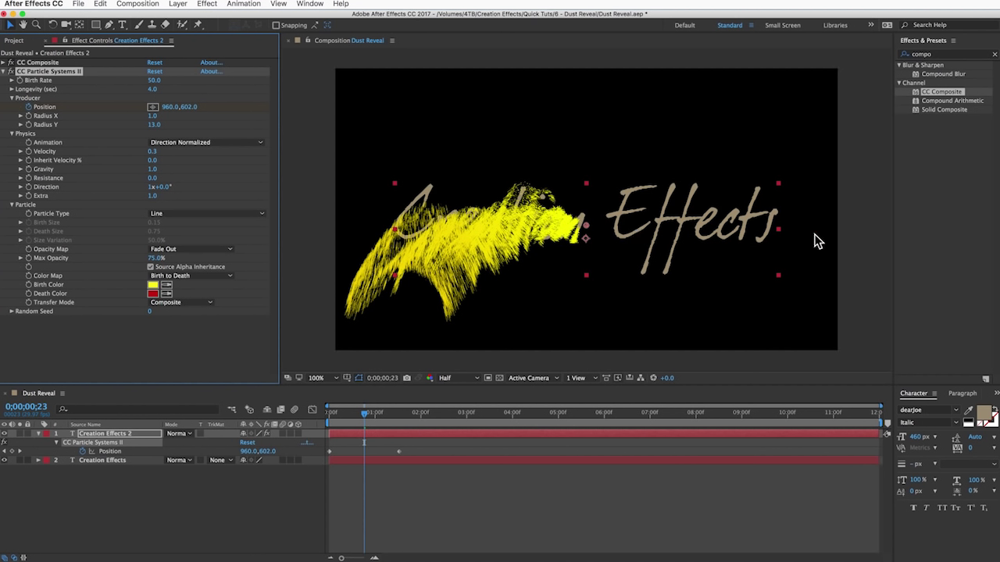
left_click(153, 160)
type("40")
key("Return")
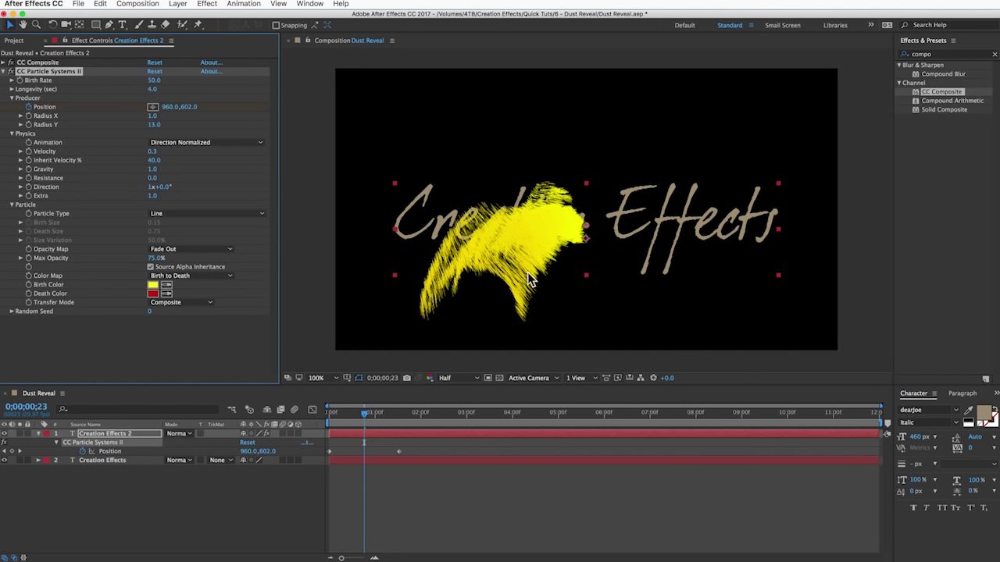
- Set Gravity to -0.3 and Resistance to 20 so the dust rises and flattens
left_click(153, 170)
type("-0")
type(".3")
key("Return")
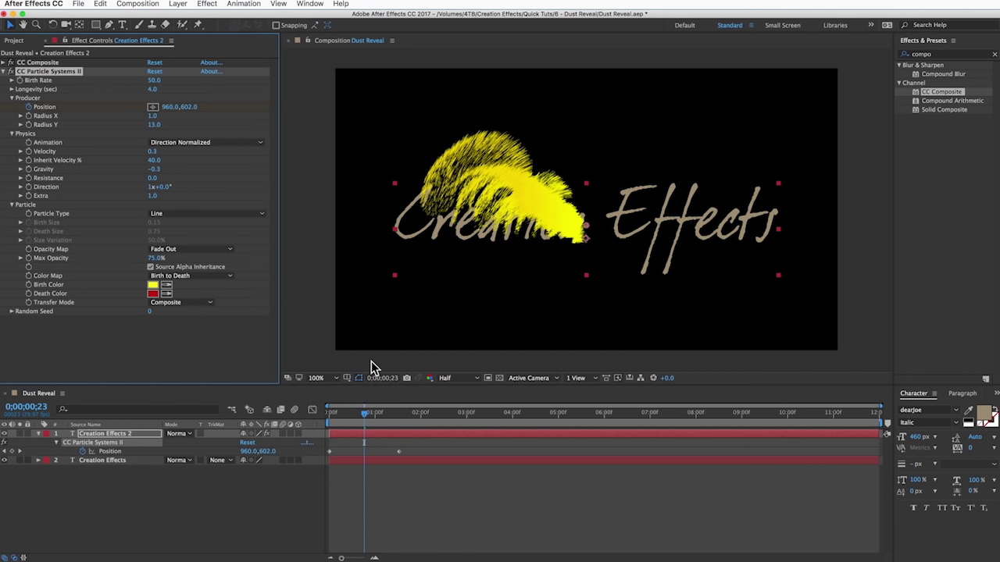
left_click_drag(362, 420, 373, 417)
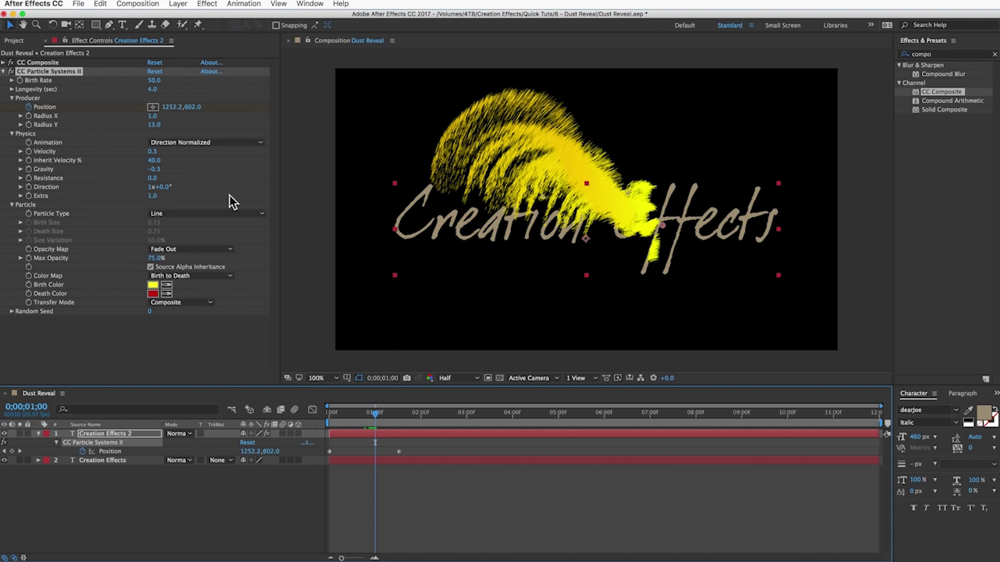
left_click(153, 181)
type("20")
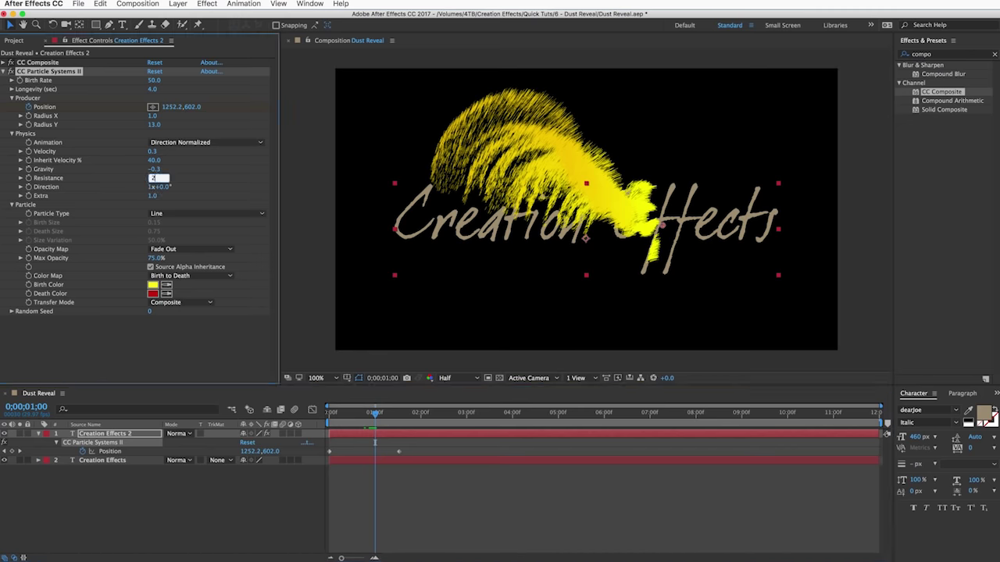
key("Return")
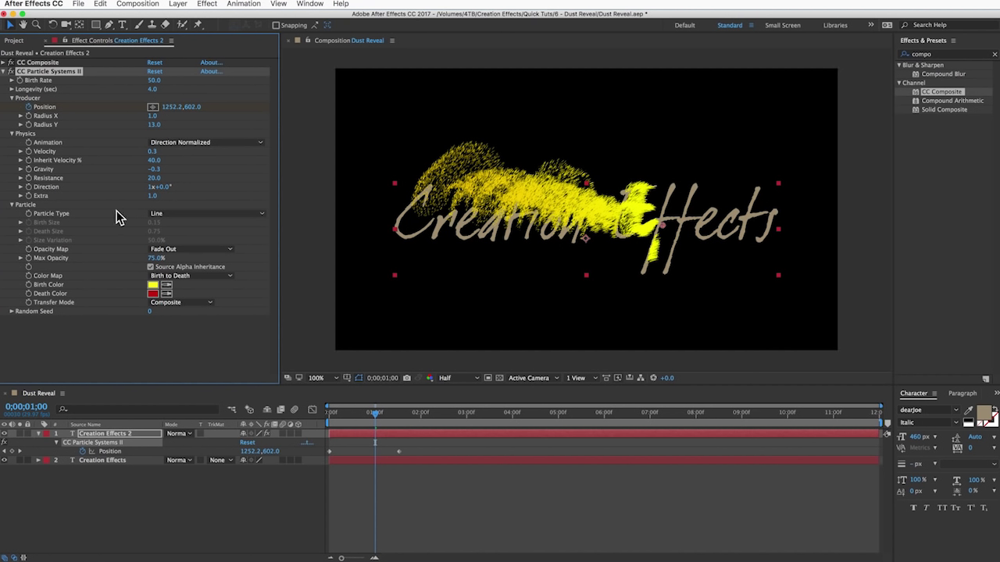
- Set particle Extra to 2 and Max Opacity to 22%
left_click(152, 196)
type("2")
key("Return")
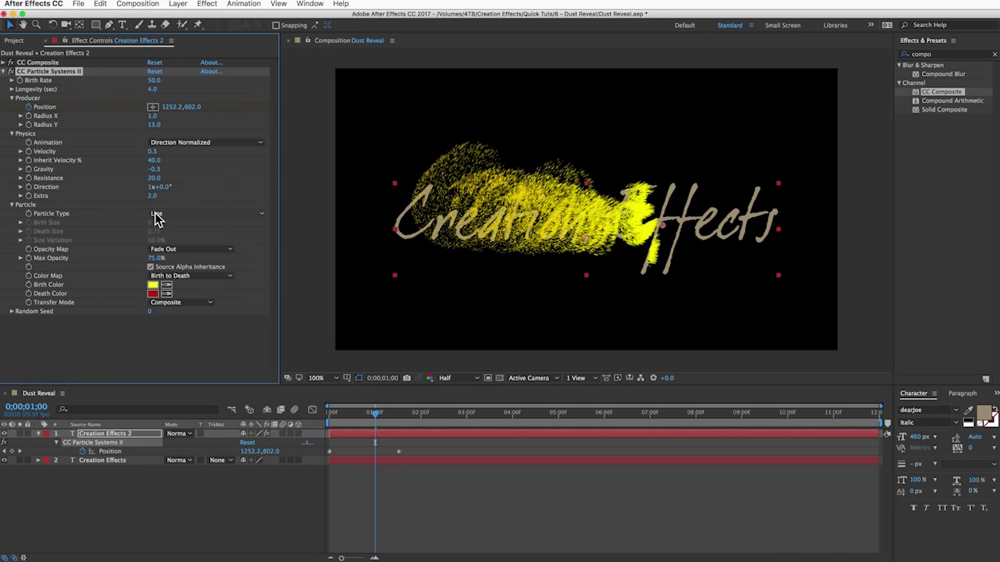
left_click(157, 216)
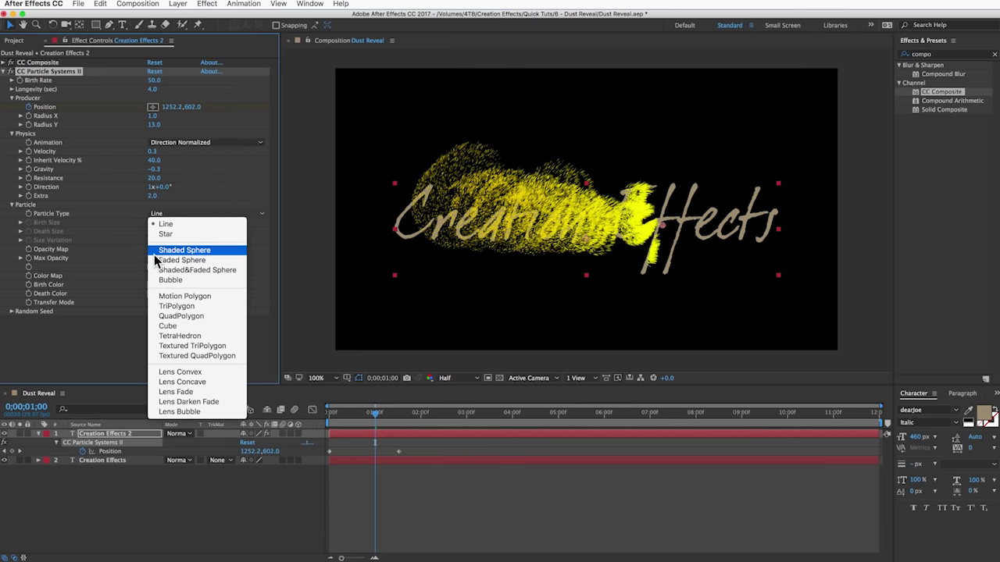
left_click(110, 217)
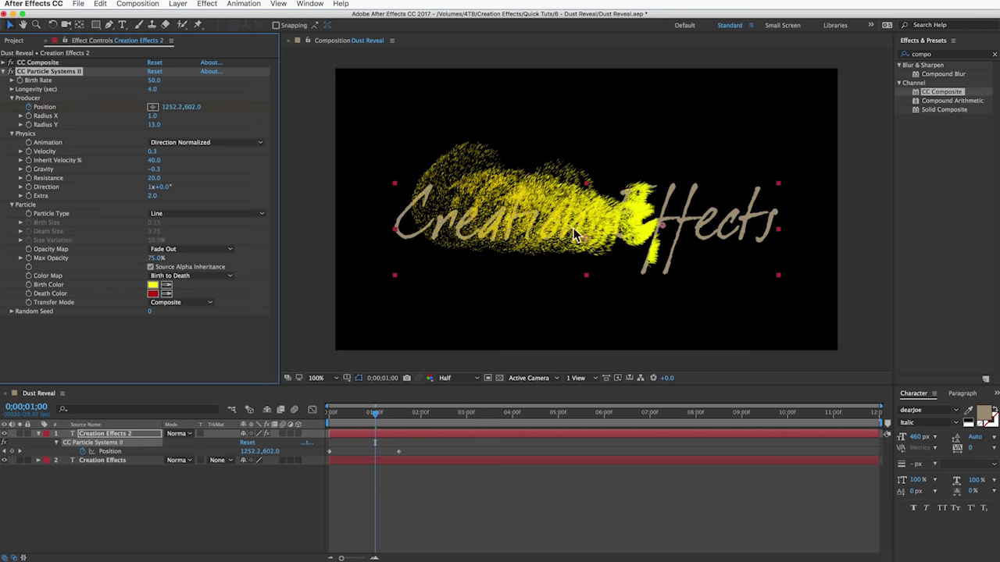
left_click(153, 259)
type("22")
key("Return")
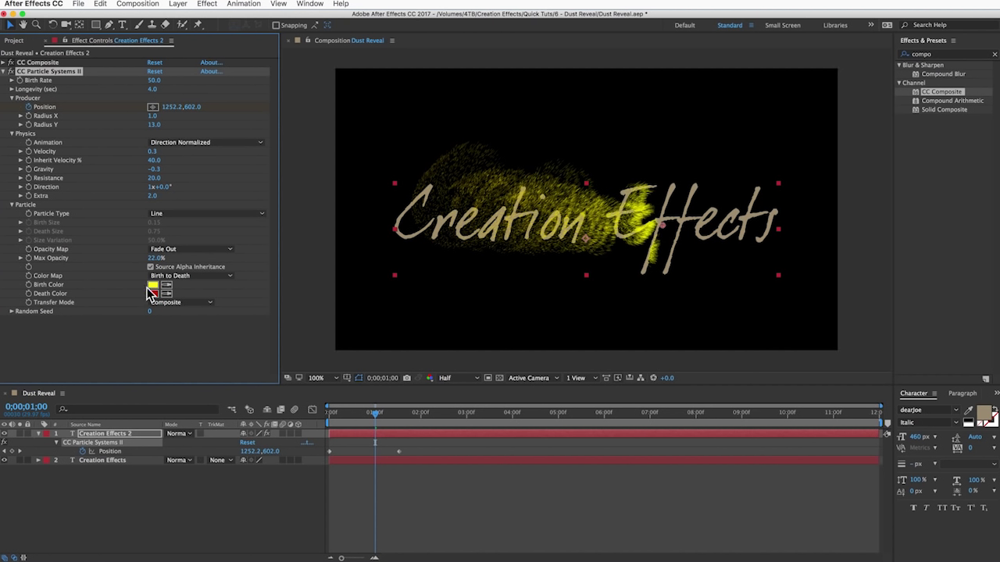
- Sample the title's tan for Birth and Death Color, then darken the Death Color
left_click(166, 284)
left_click(689, 202)
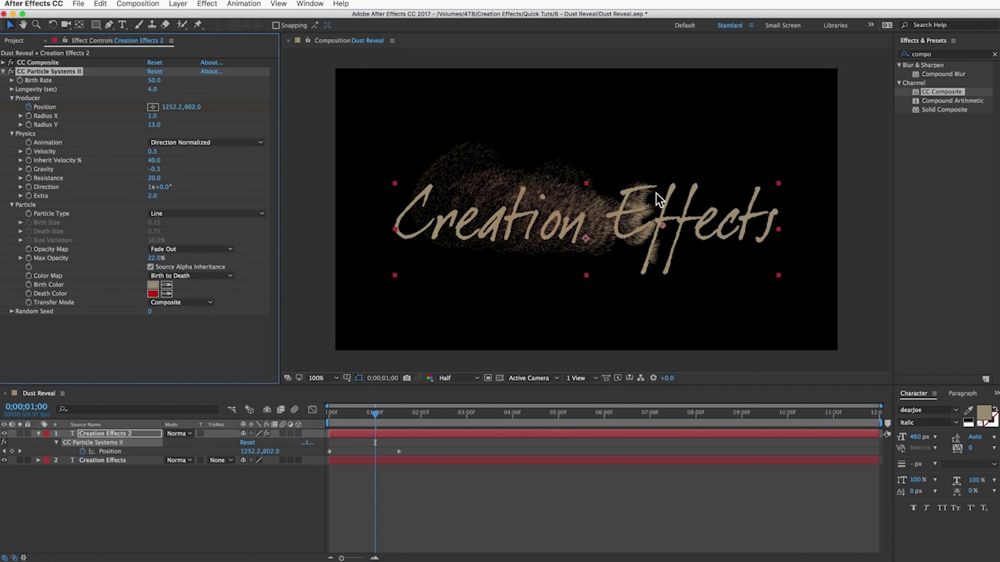
left_click(166, 293)
left_click(690, 197)
left_click(153, 295)
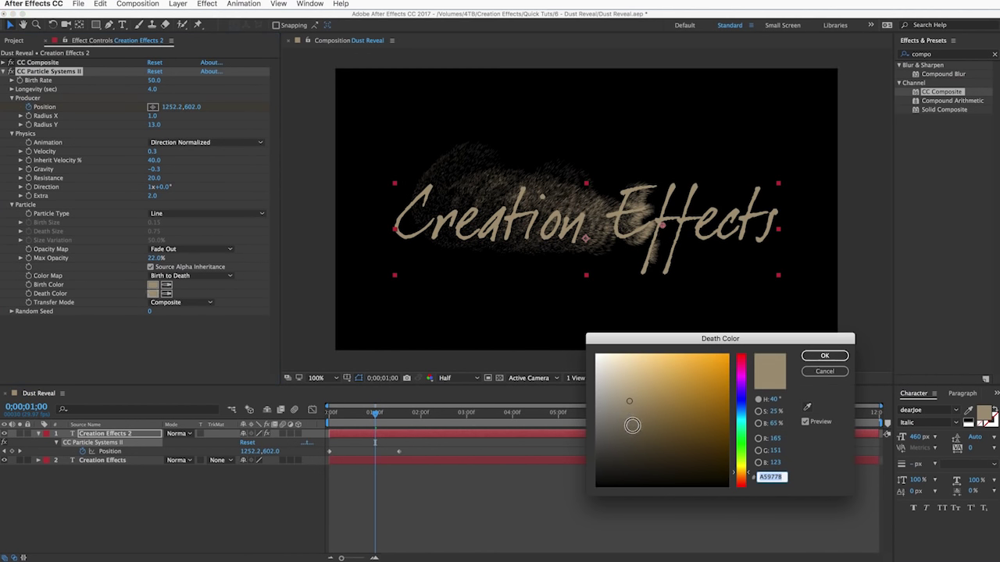
left_click(632, 426)
left_click(825, 357)
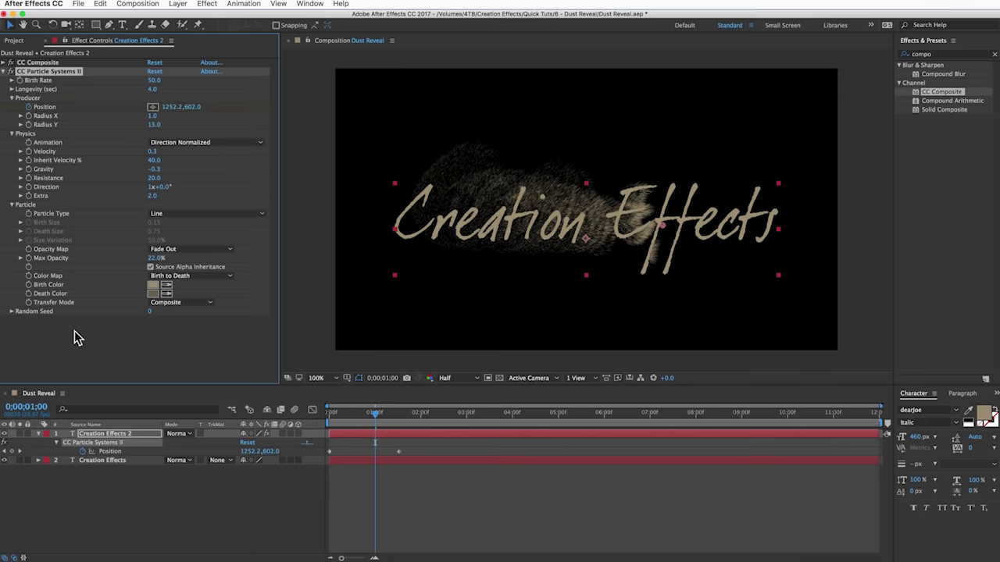
left_click_drag(346, 414, 329, 414)
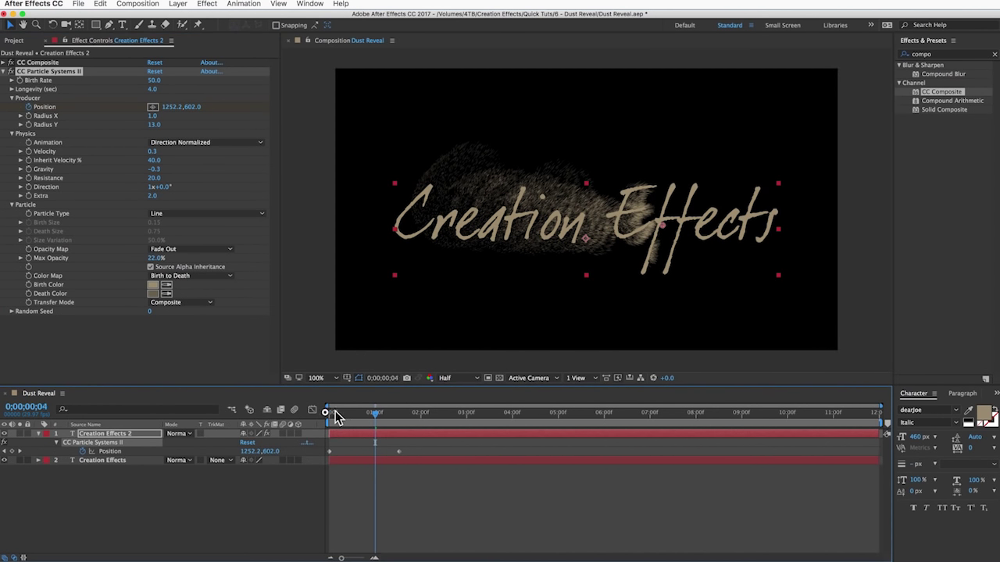
- Preview and scrub the beige dust sweeping across the title, then switch to Pages
key("space")
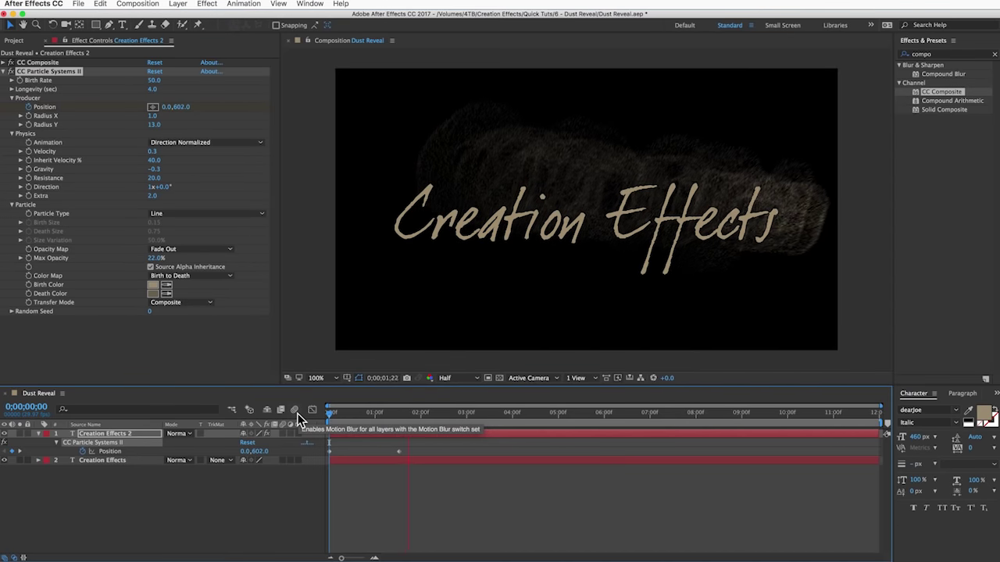
key("space")
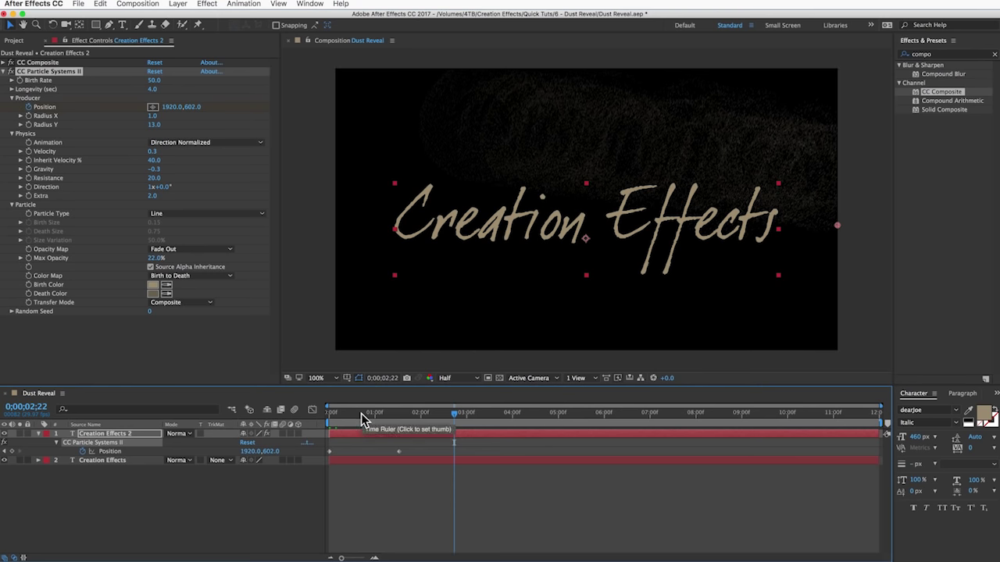
mouse_move(352, 419)
left_mouse_down()
mouse_move(392, 421)
mouse_move(376, 417)
left_mouse_up()
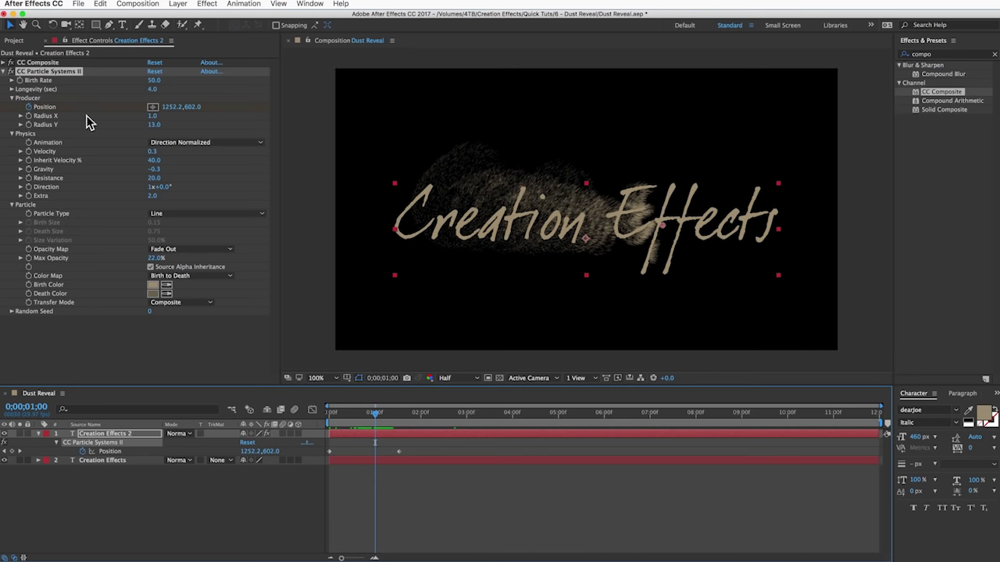
key("super+Tab")
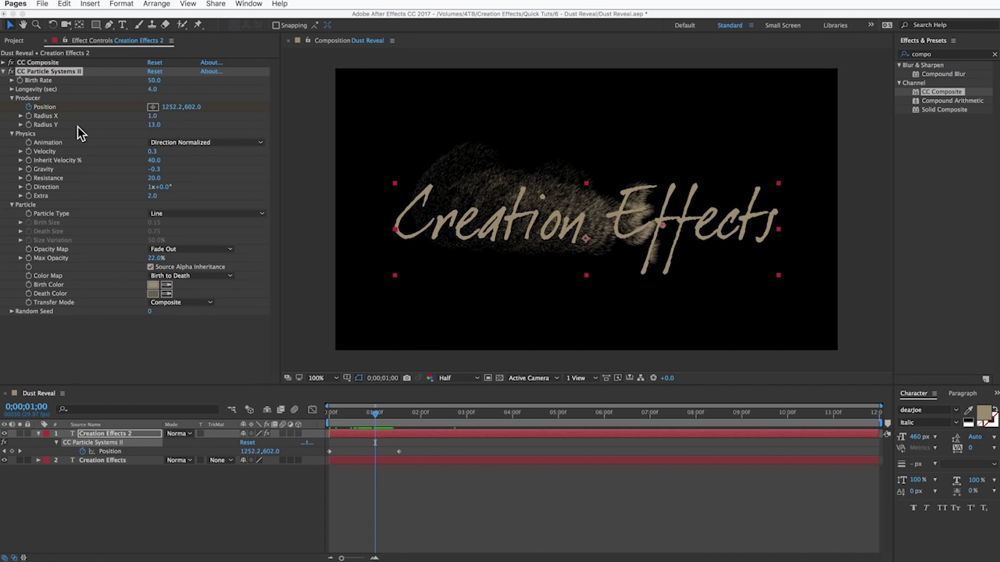
- Add a wiggle(10,1) expression to the emitter's Radius X
left_click(29, 115, "alt")
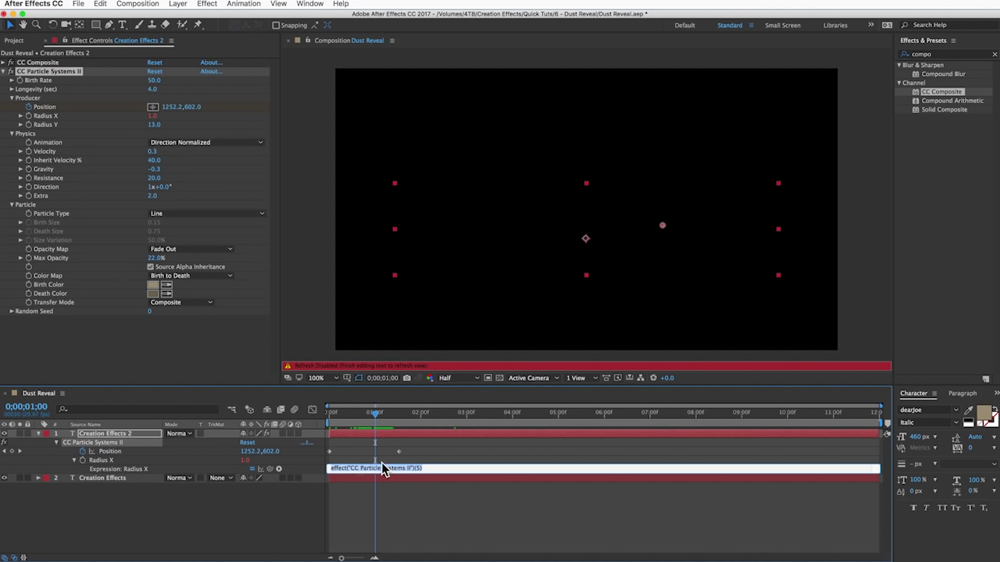
type("wiggle(10,1")
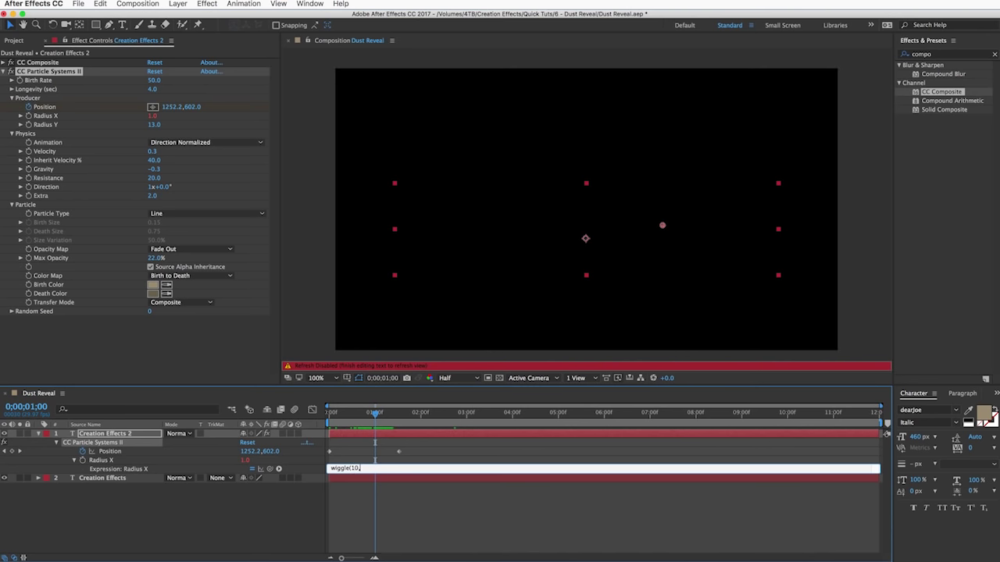
left_click(271, 501)
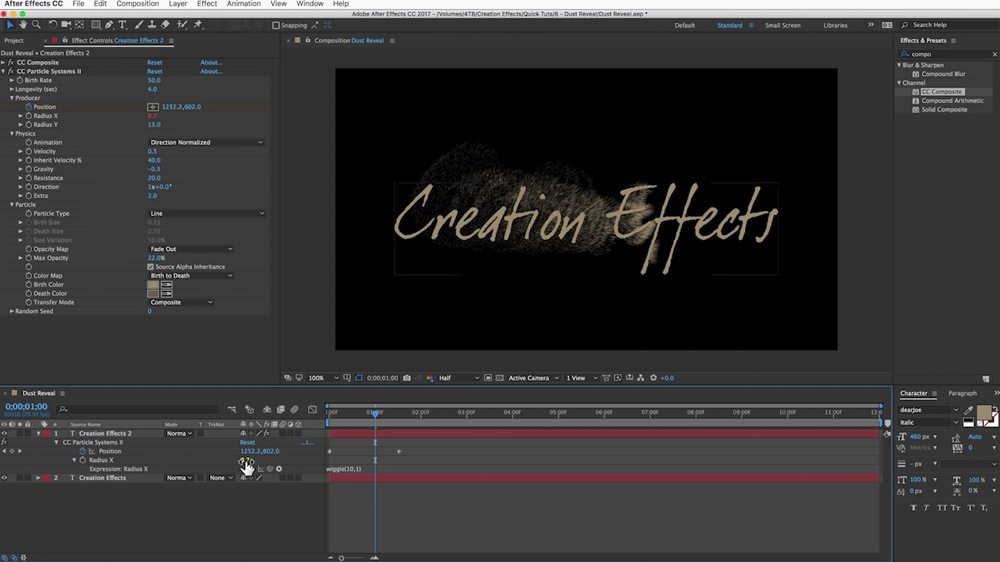
left_click(351, 474)
left_click(349, 469)
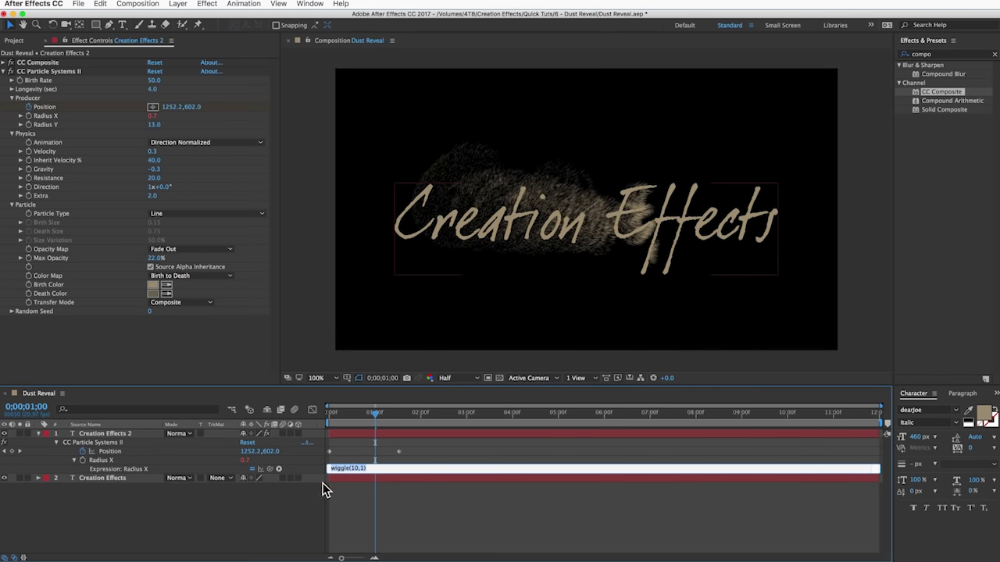
left_click(286, 504)
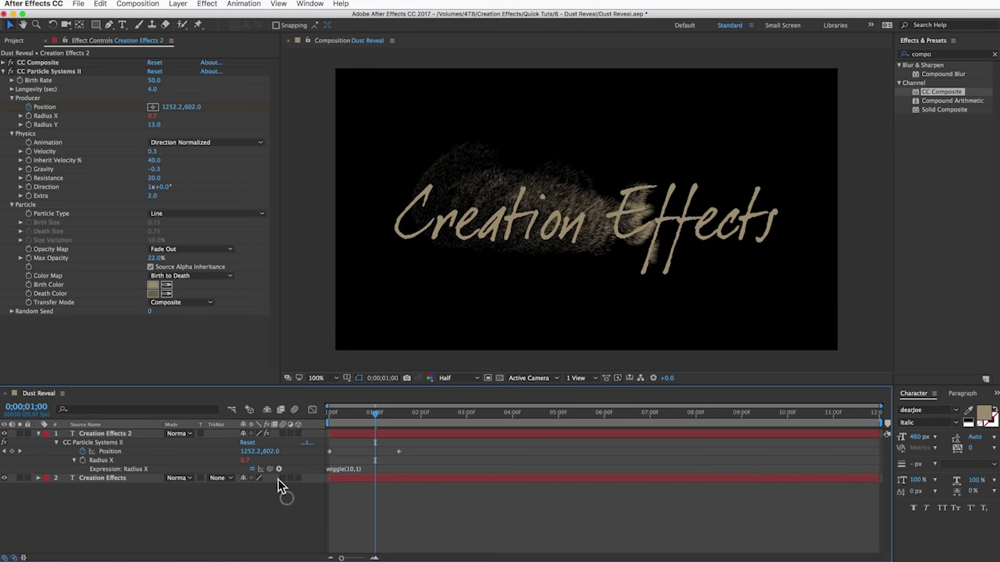
- Give Radius Y a wiggle(10,10) expression and begin a wiggle expression on Velocity
left_click(28, 126, "alt")
type("wiggle(10,1)")
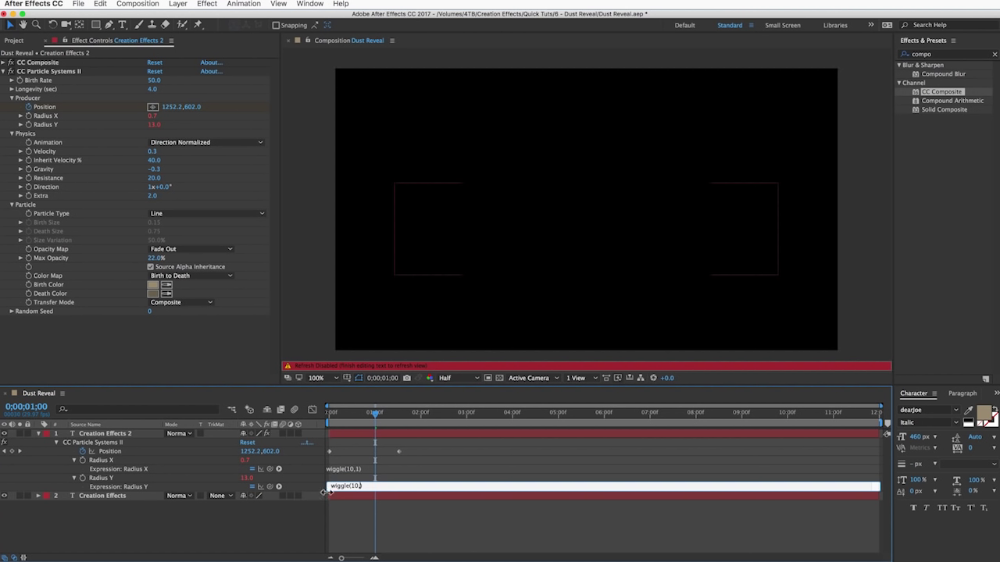
key("BackSpace")
type(",")
type(",")
type("10")
left_click(251, 528)
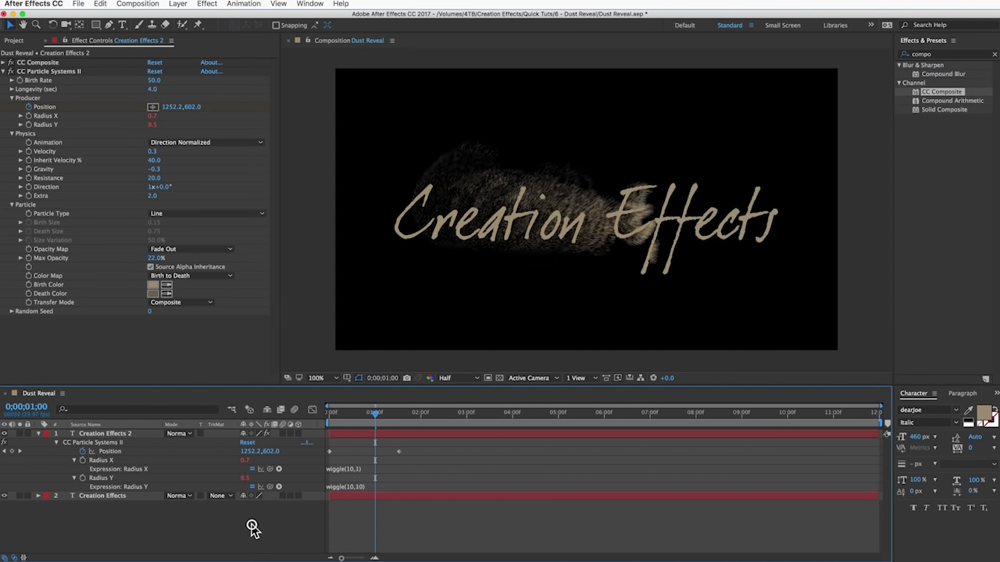
left_click(28, 151, "alt")
type("wiggle(10,1")
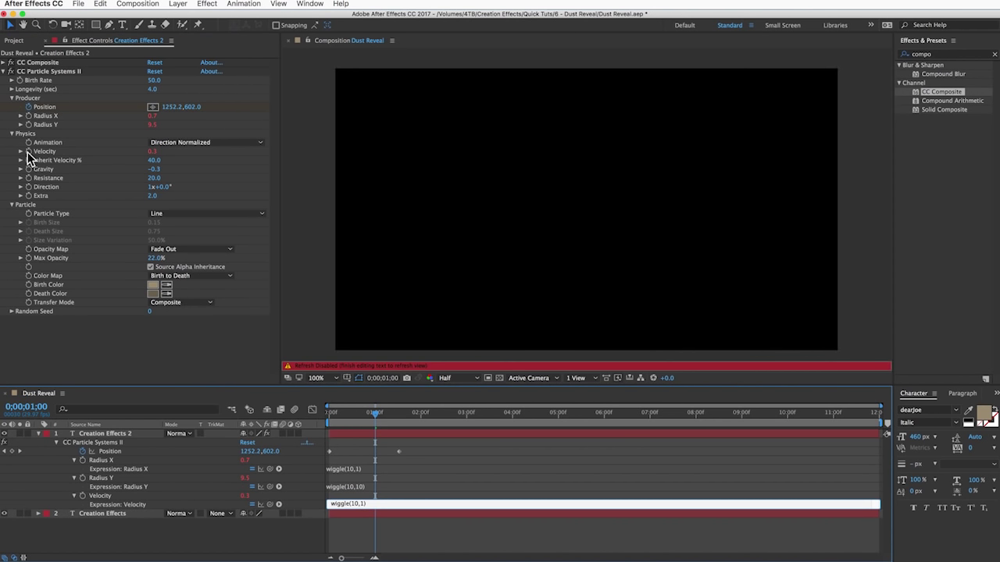
type(")")
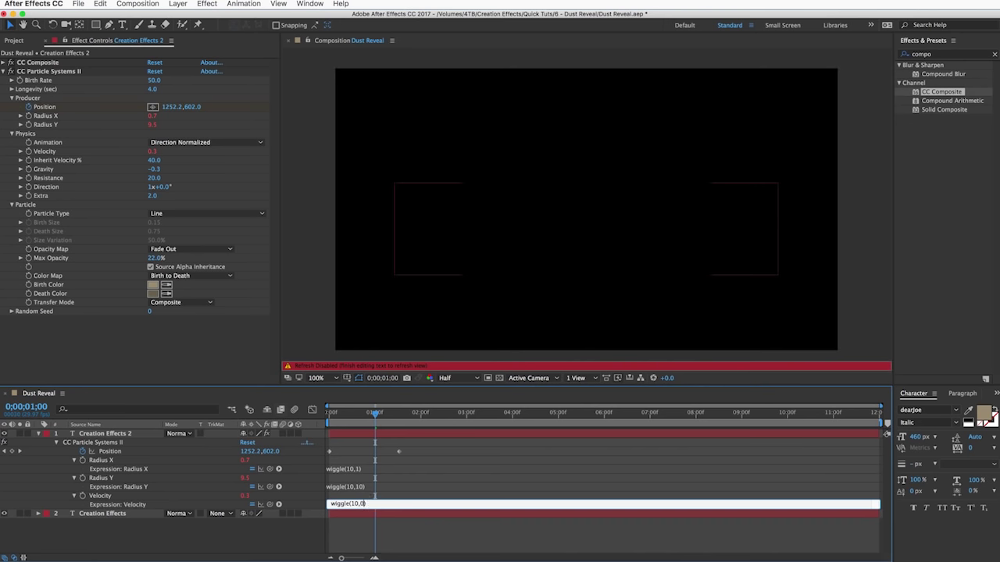
type("5")
- Finish the Velocity wiggle and add wiggle(10,30) to Inherit Velocity and wiggle(10,0.25) to Gravity
left_click(92, 217)
left_click(29, 160, "alt")
type("wiggle(10,30)")
left_click(29, 168, "alt")
type("wiggle(10,0.")
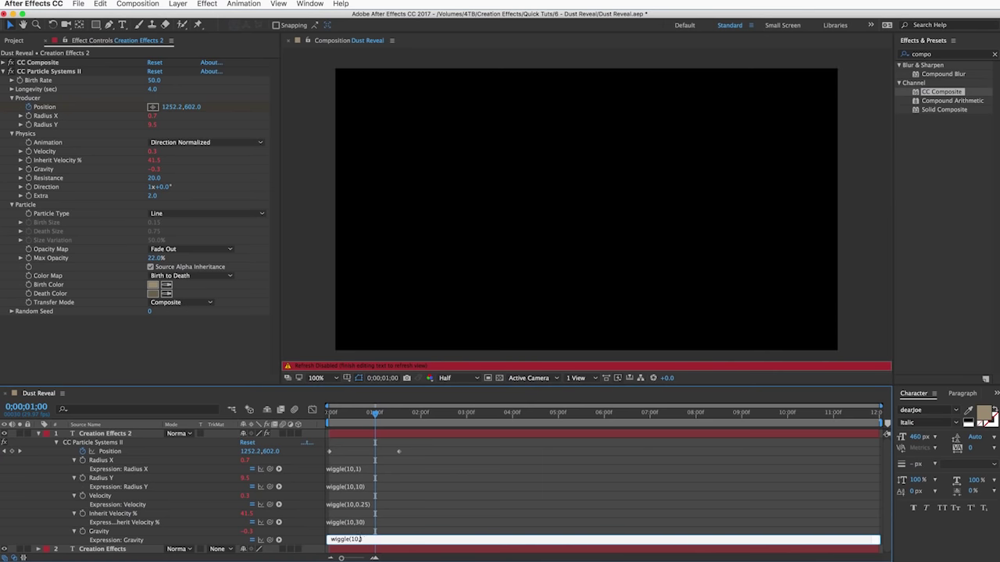
type("25)")
left_click(212, 536)
- Add wiggle expressions to Resistance (10,15), Extra (10,1.5) and Max Opacity (10,16)
left_click(29, 177, "alt")
type("wiggle(10,15)")
left_click(29, 195, "alt")
type("wiggle(10,1.5)")
left_click(29, 257, "alt")
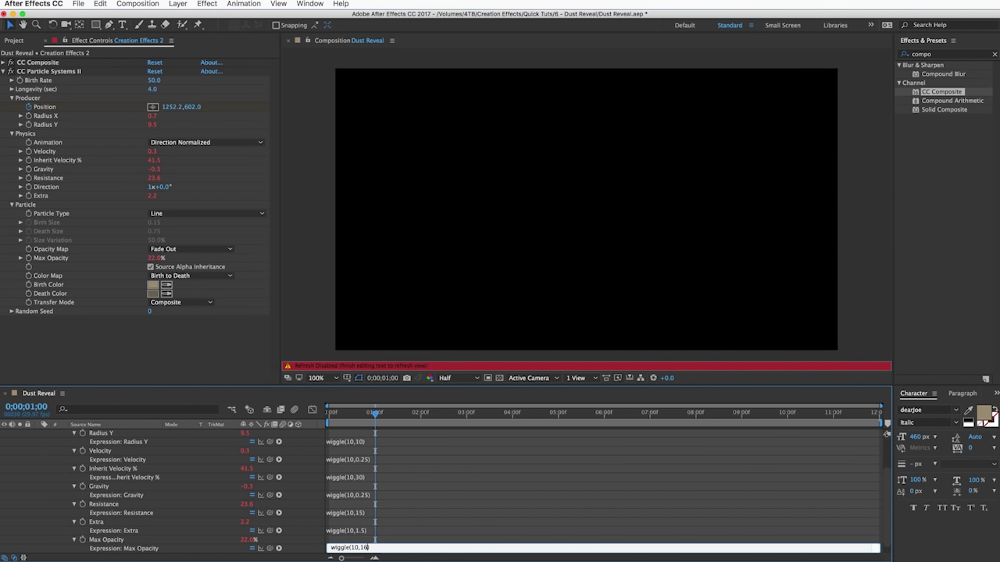
left_click(150, 287)
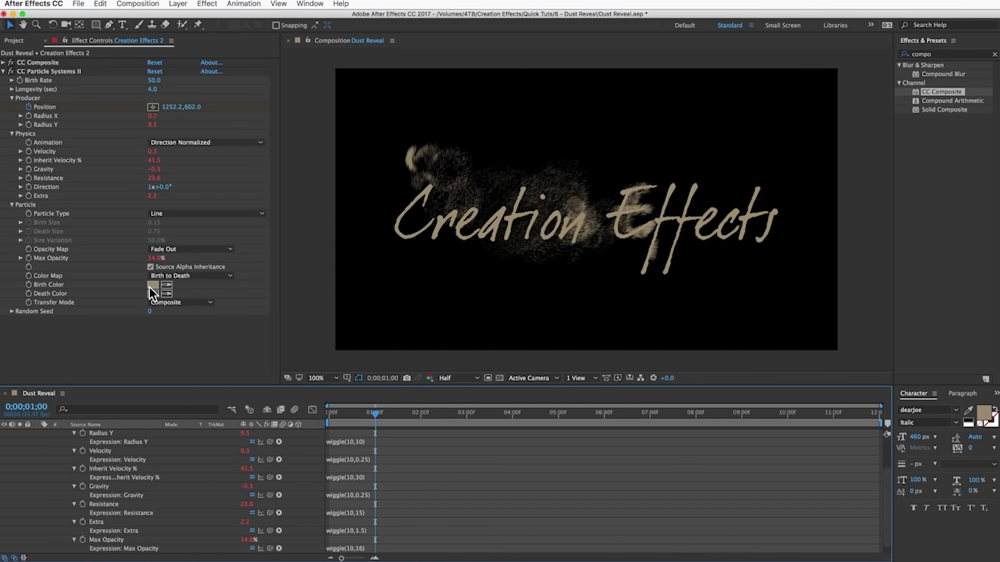
left_click(31, 287, "alt")
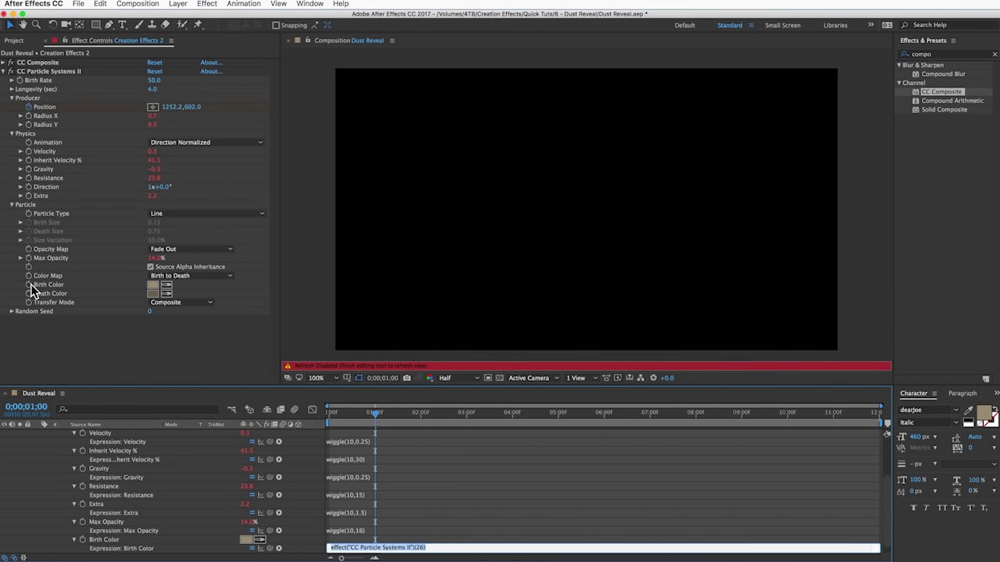
- Give Birth Color a wiggle(10,1) expression and preview the particles from the start
type("wiggle(10,1)")
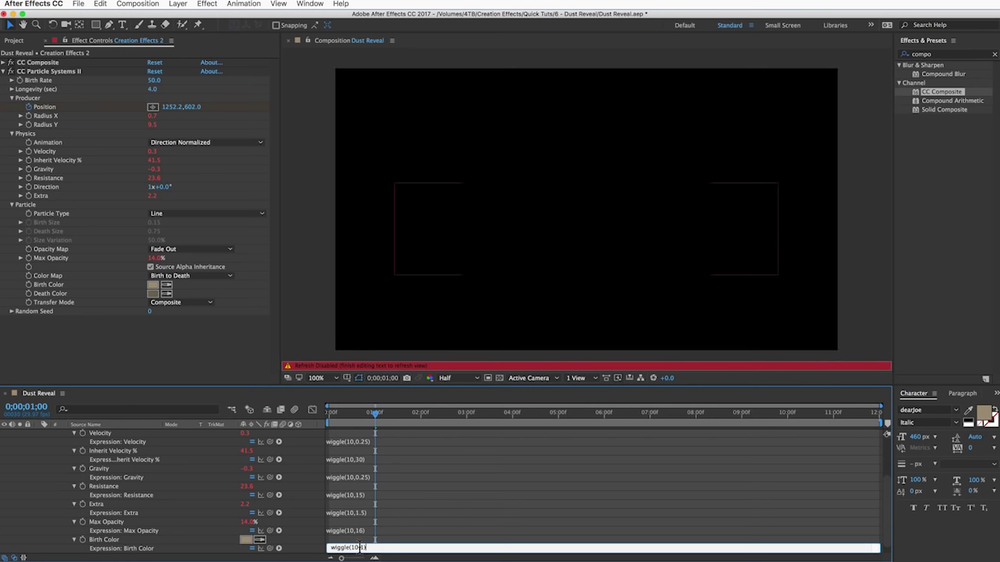
left_click_drag(353, 422, 328, 418)
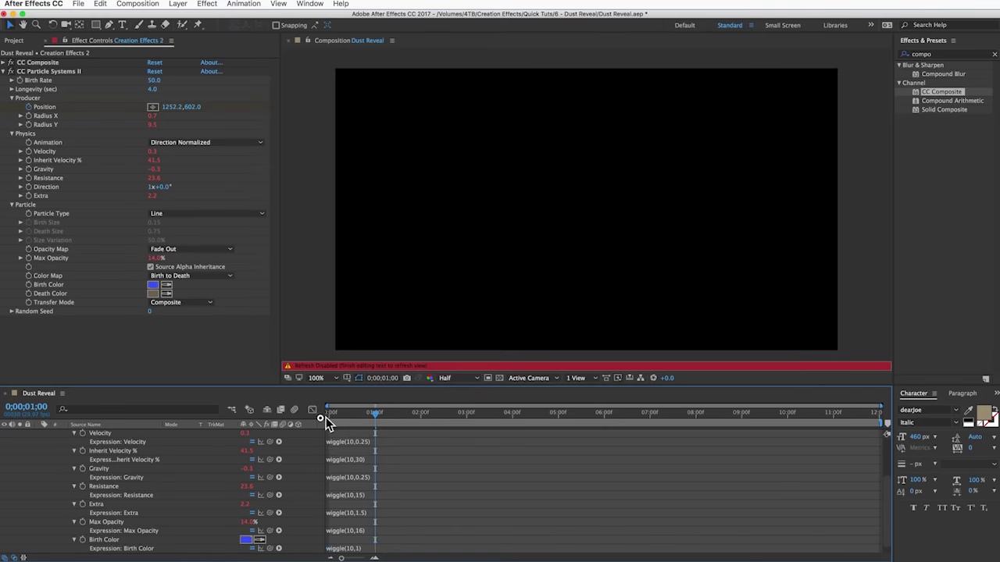
key("space")
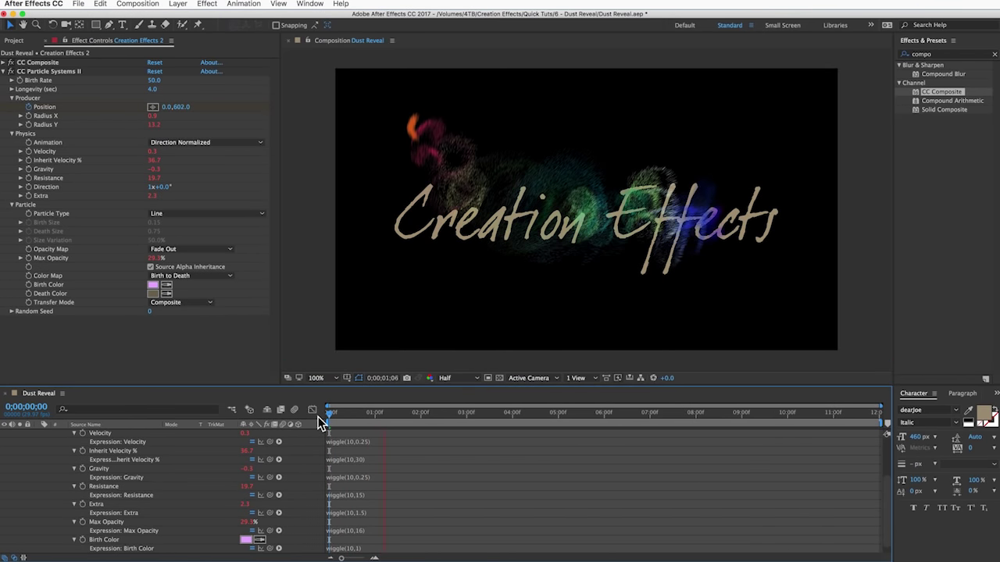
key("space")
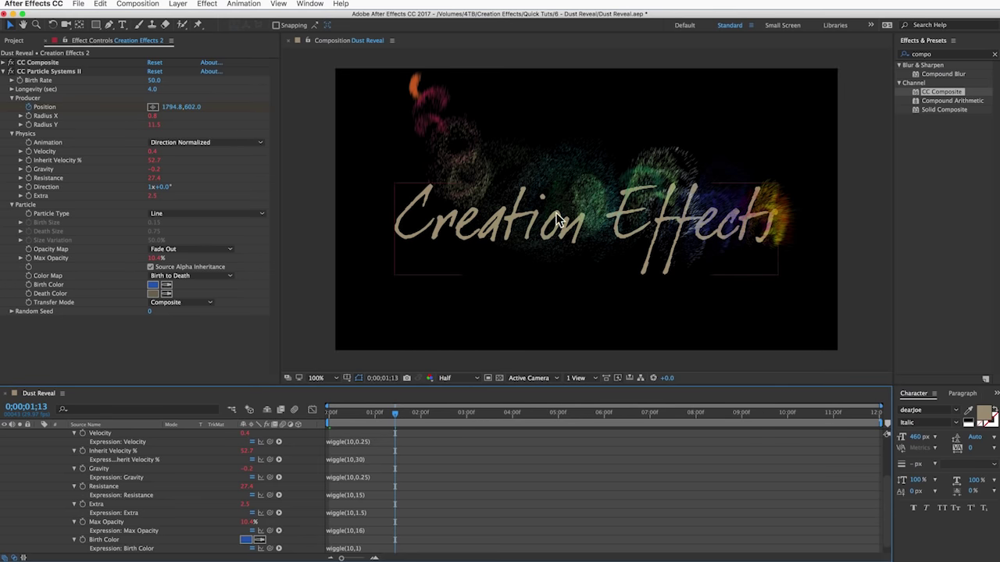
- Reduce the Birth Color expression to wiggle(10,0.1) and scrub to 1;10 to check the beige dust
left_click(362, 549)
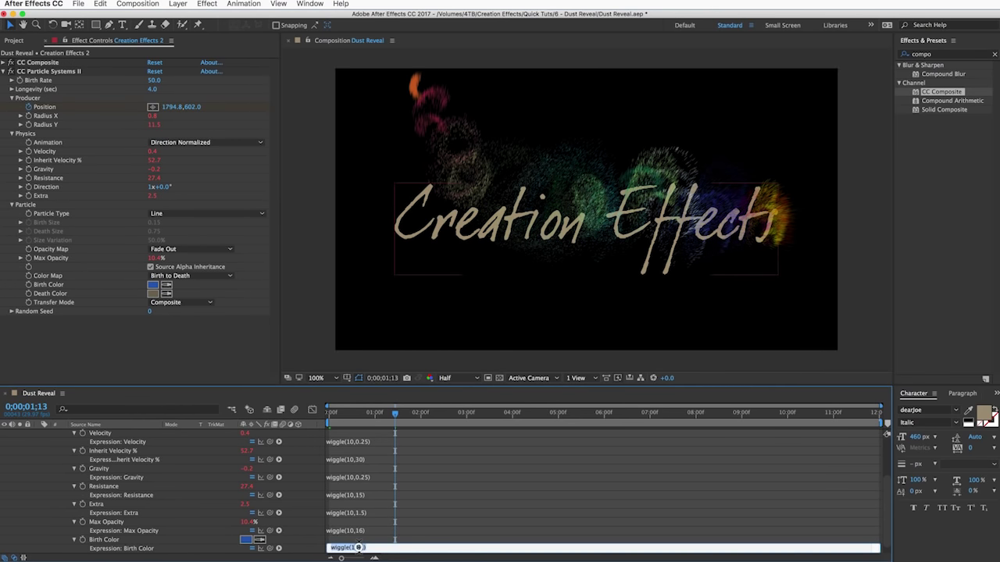
left_click(363, 547)
type("10,0.1")
left_click(375, 540)
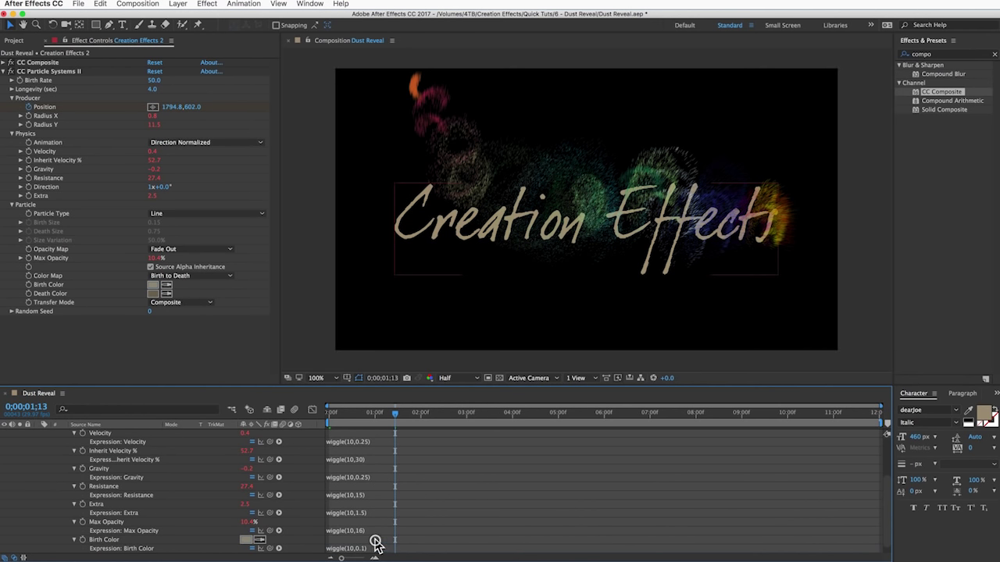
left_click_drag(332, 415, 390, 419)
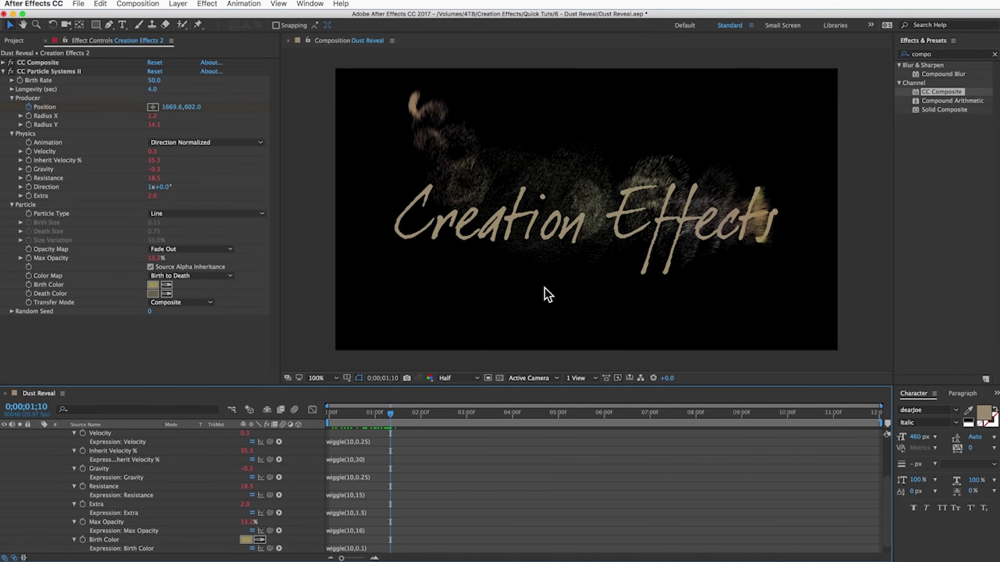
scroll(401, 533, "down", 1)
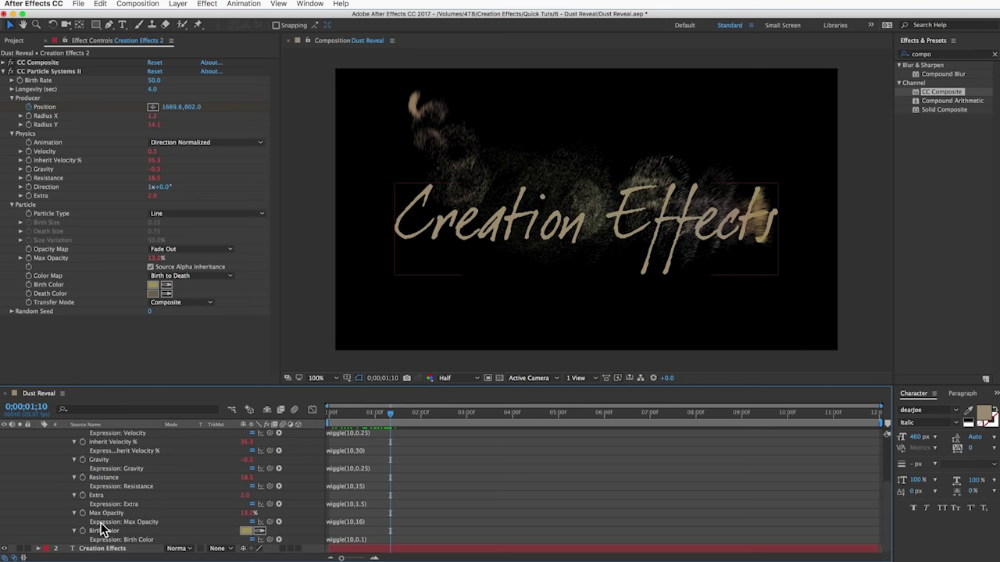
left_click(28, 294, "alt")
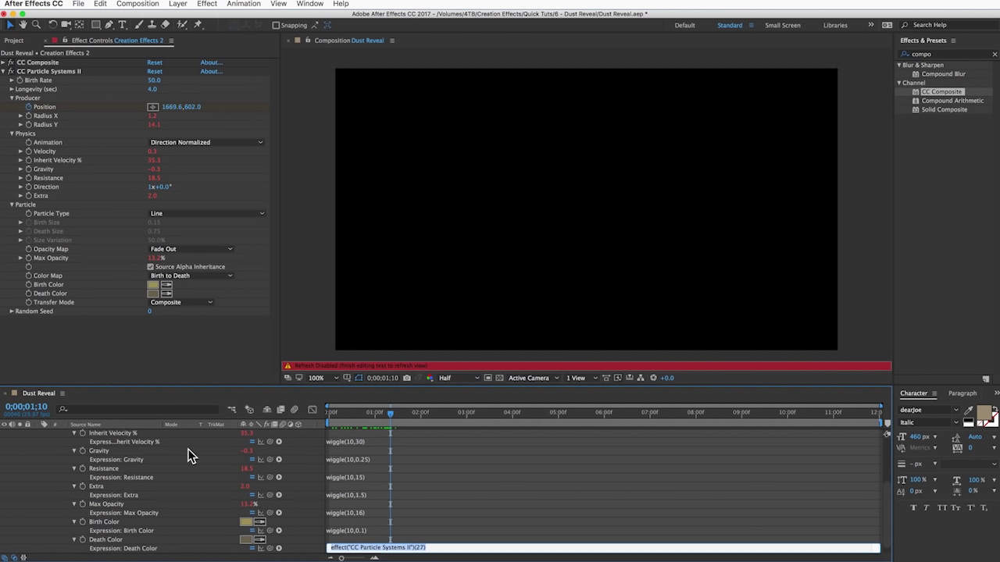
- Give Death Color a slight wiggle expression and preview the sweep from frame 0
type("wiggle(10,1)")
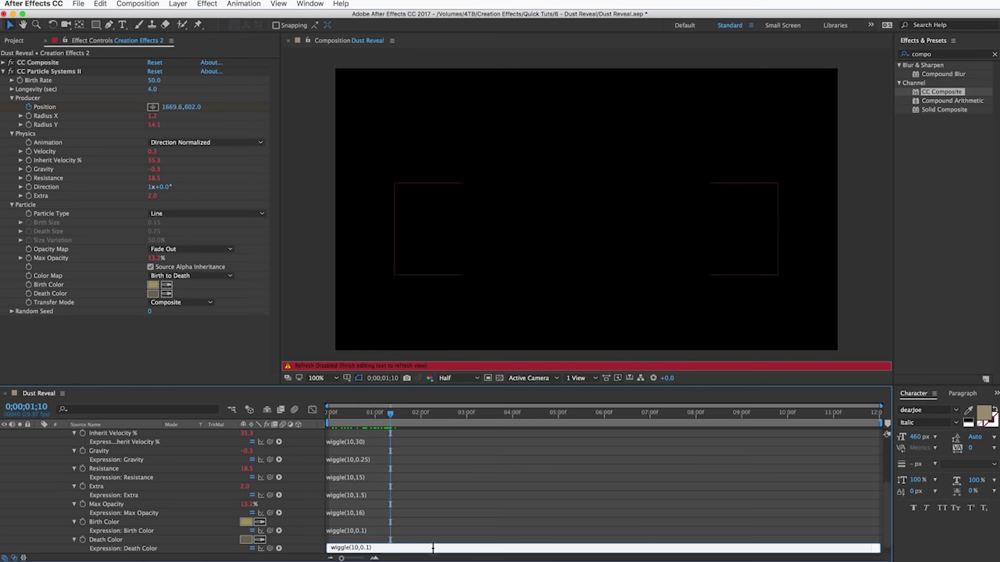
left_click(488, 540)
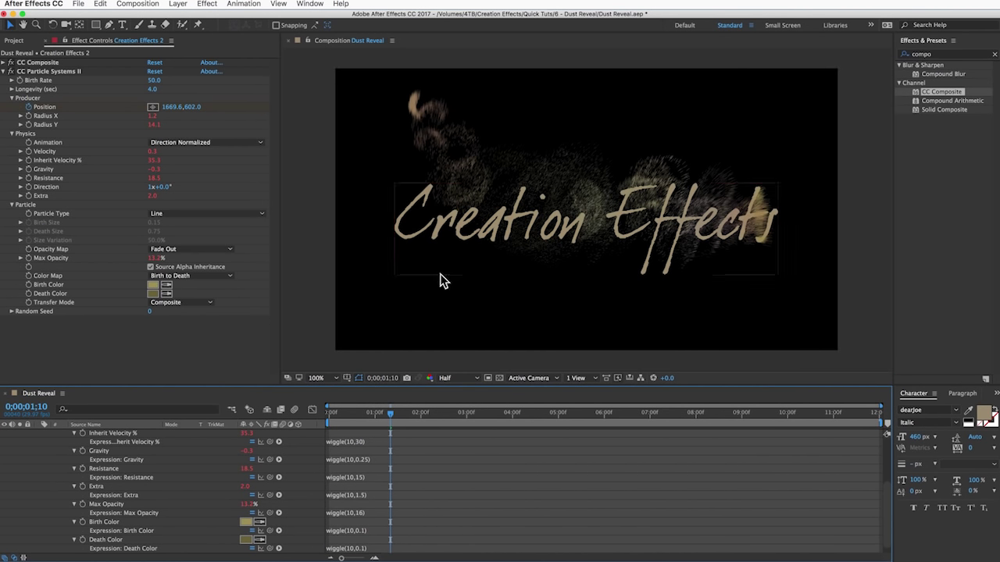
left_click(328, 415)
key("space")
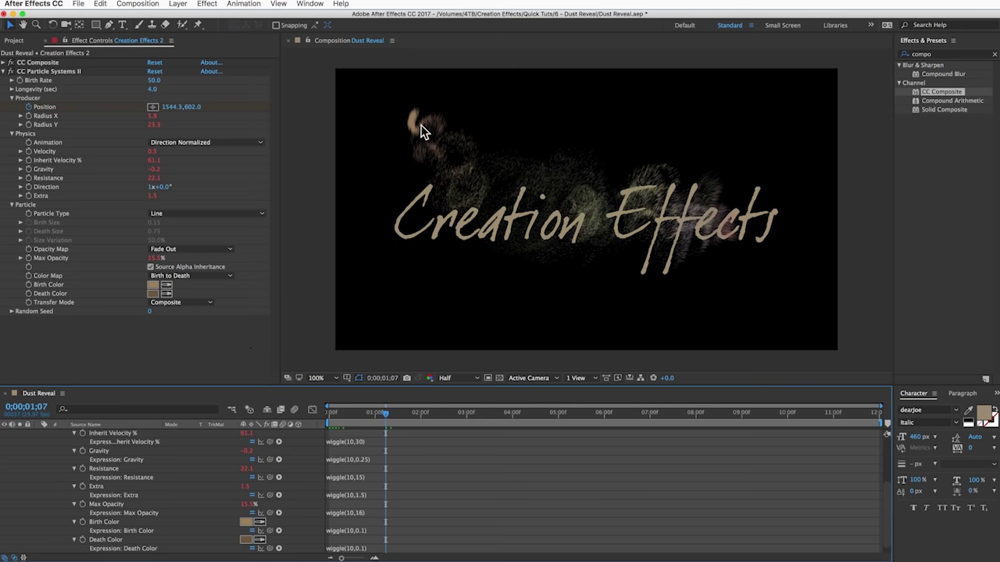
- Edit the Velocity expression to wiggle(10,0.2) and return to the composition start
scroll(210, 471, "up", 2)
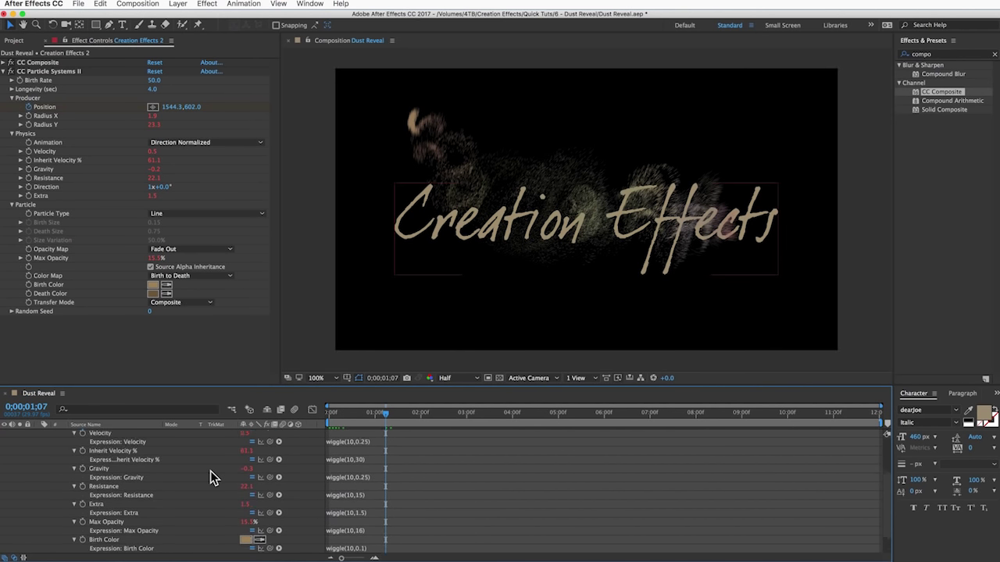
scroll(211, 471, "up", 2)
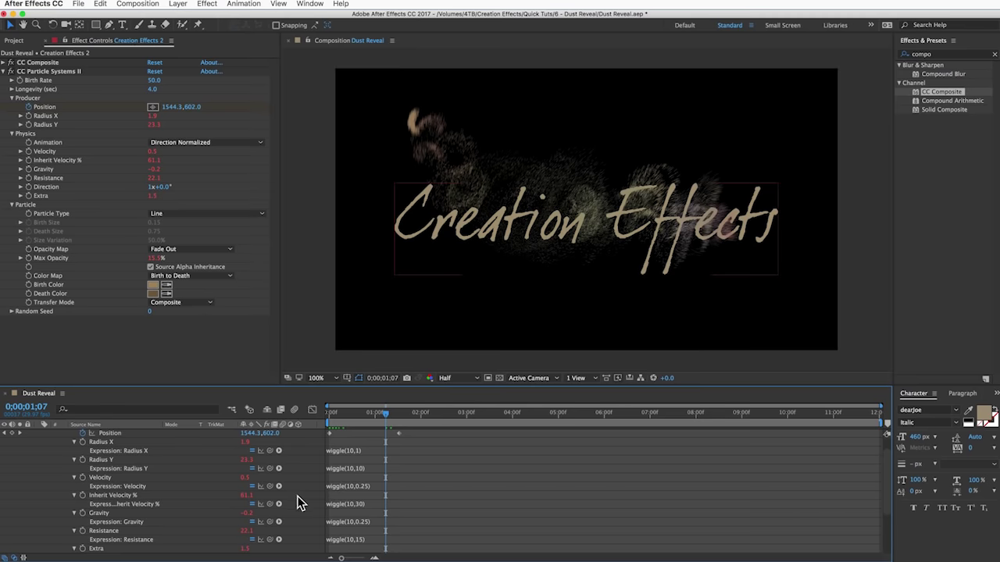
left_click(362, 488)
left_click(364, 487)
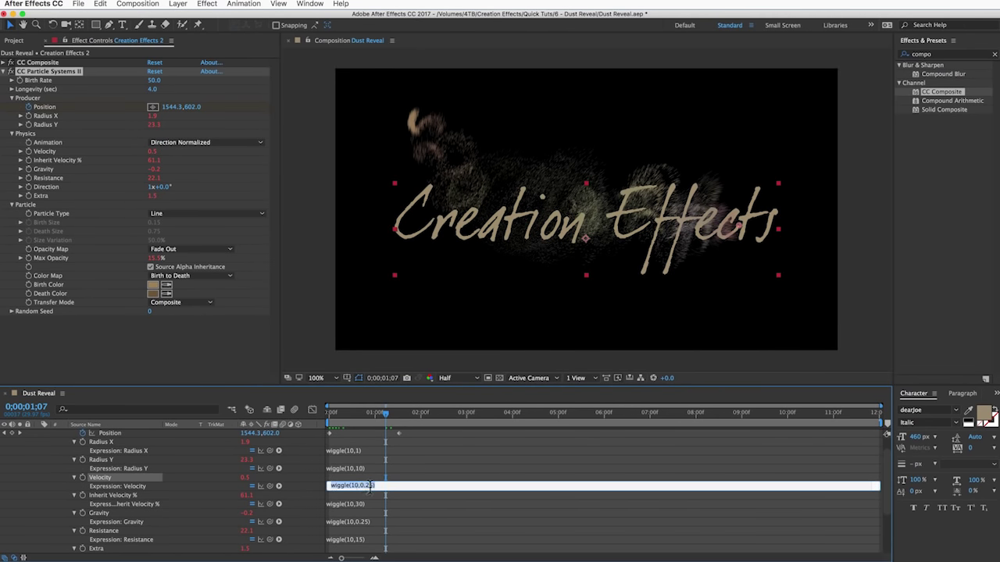
left_click(389, 485)
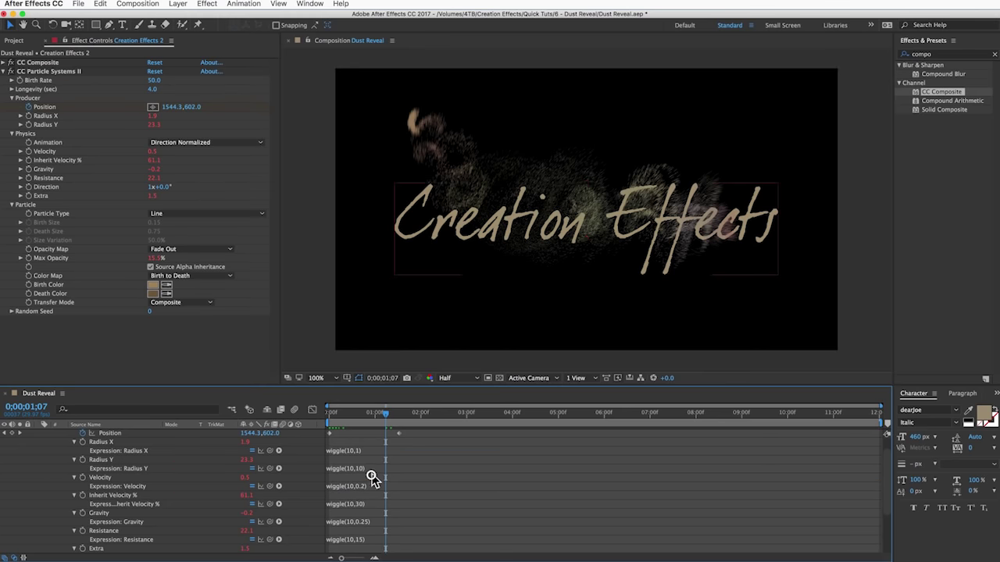
left_click(372, 476)
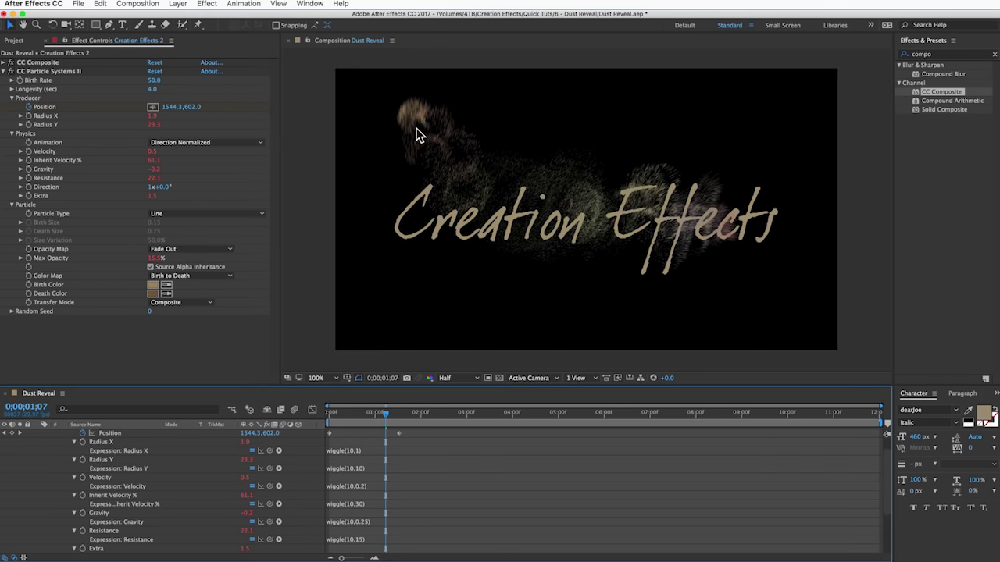
left_click(327, 413)
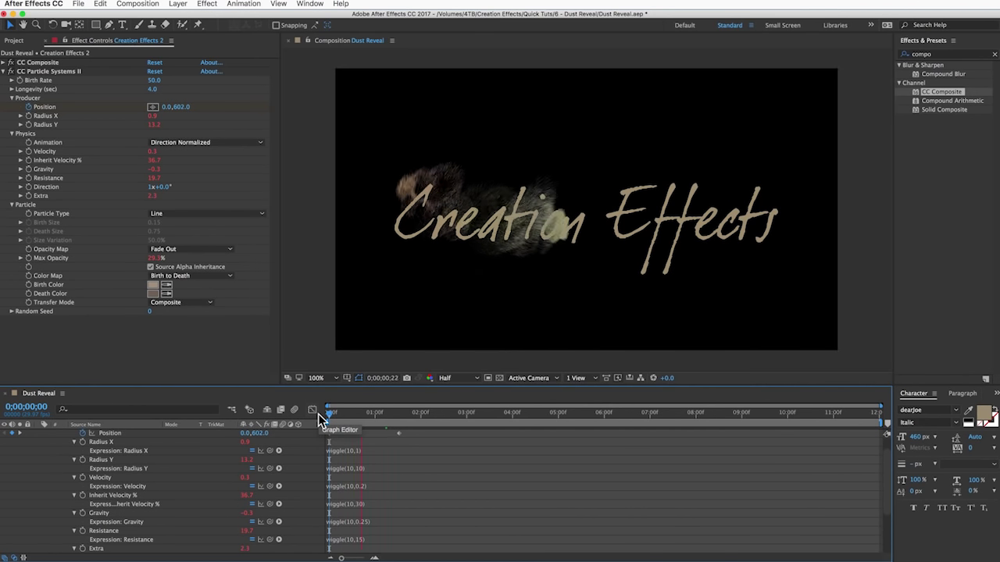
- Stop the preview, collapse CC Particle Systems II, and search Effects & Presets for 'turbul'
key("space")
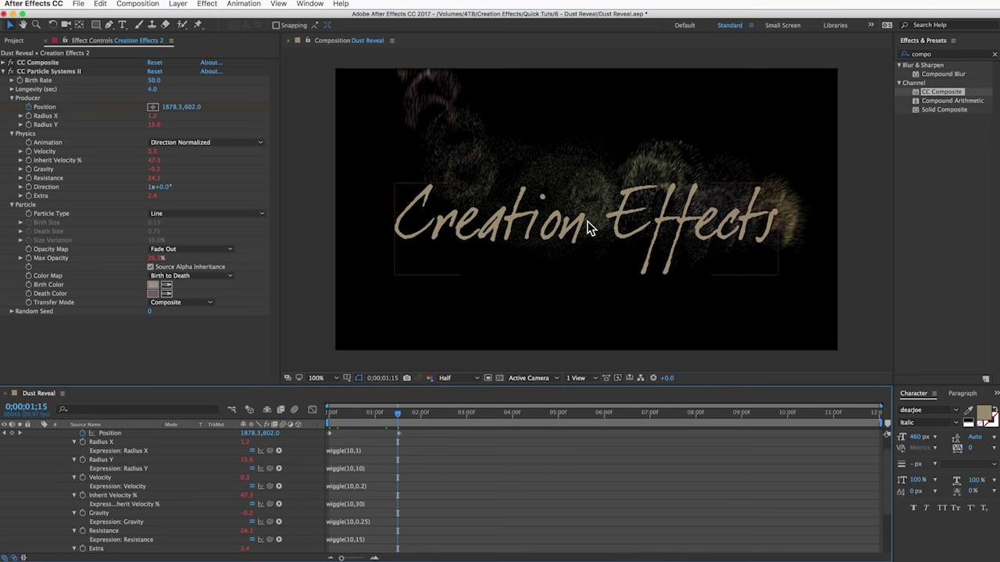
left_click(4, 74)
left_click(9, 72)
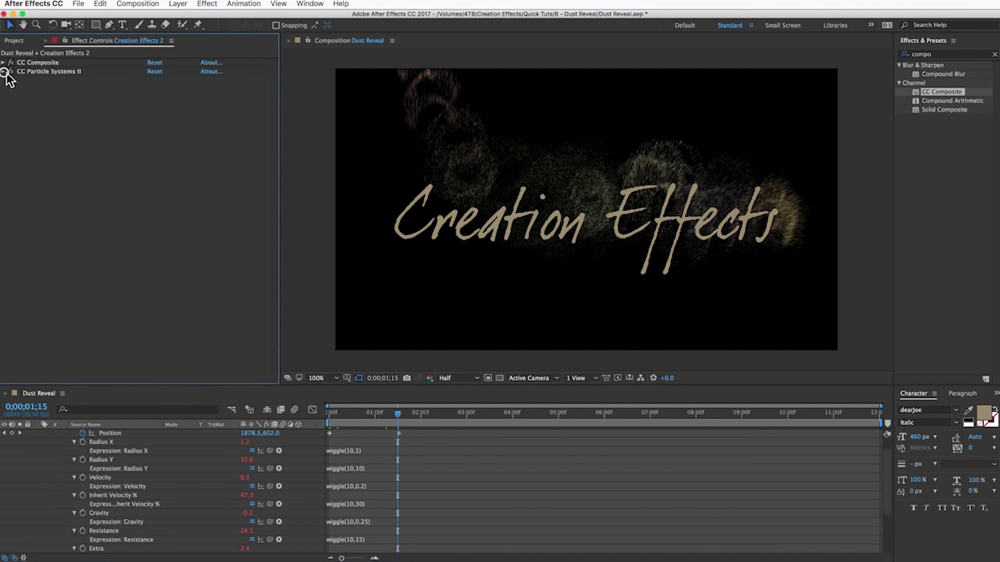
left_click(940, 56)
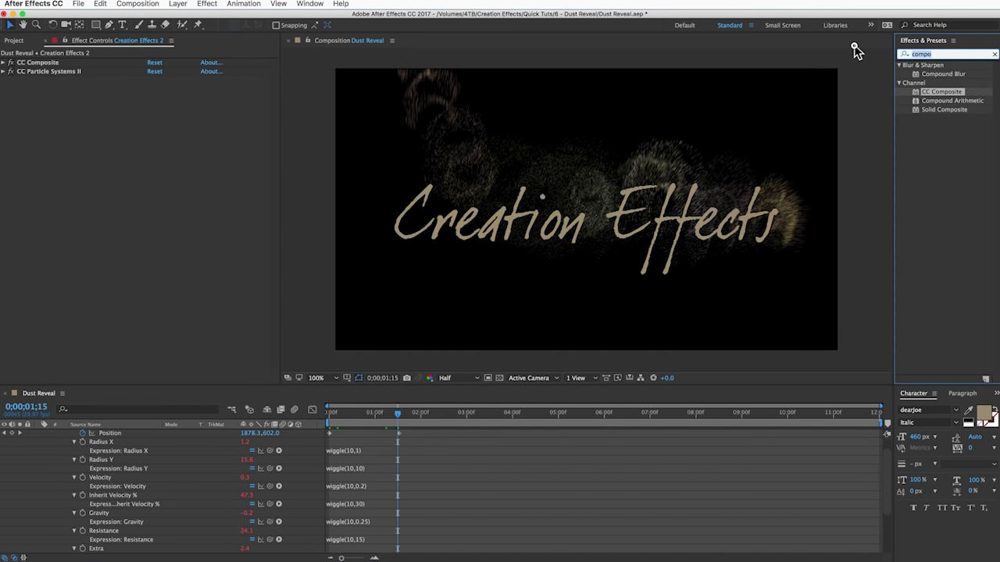
type("turbul")
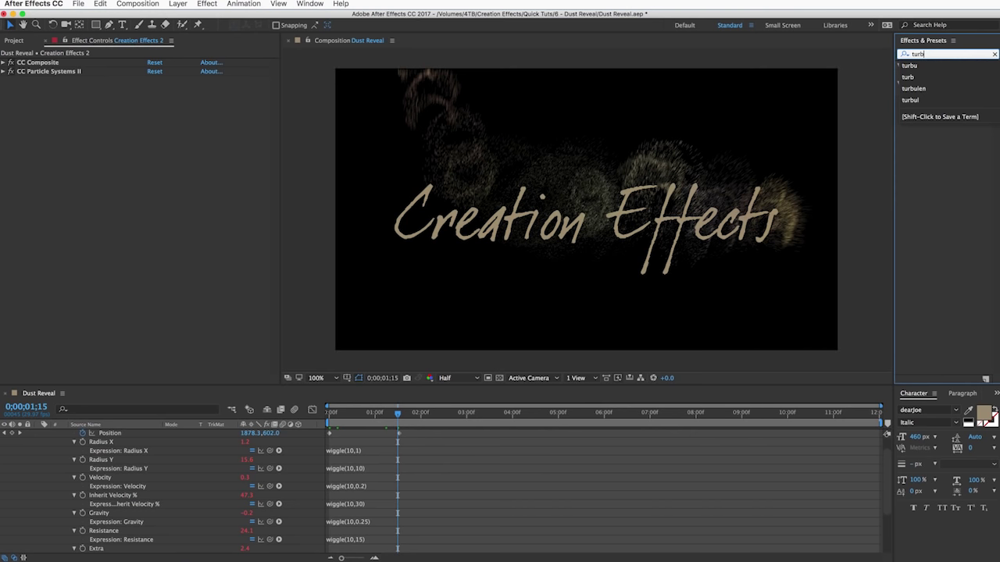
- Apply Turbulent Displace to the Creation Effects 2 particle layer
key("Return")
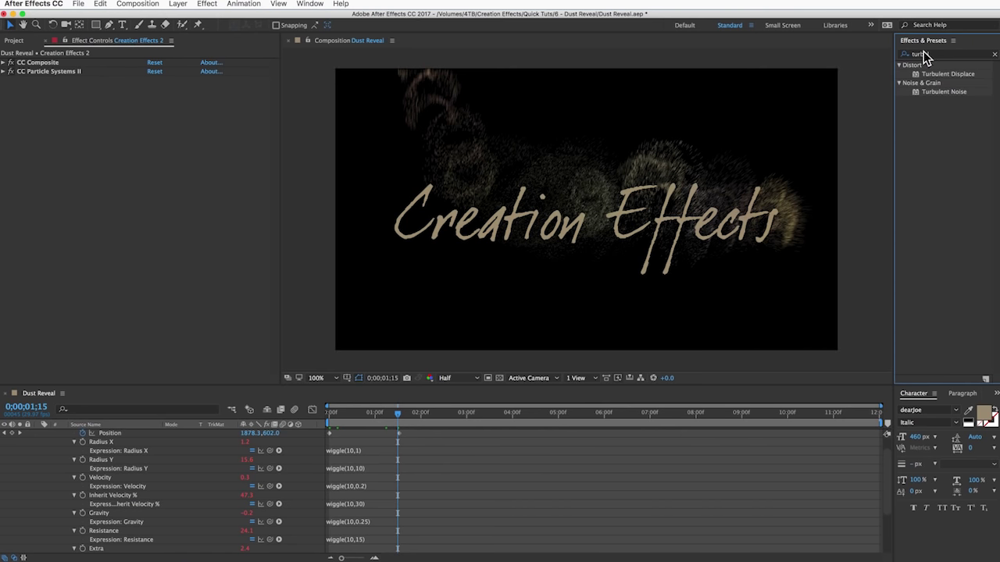
left_click_drag(946, 77, 97, 137)
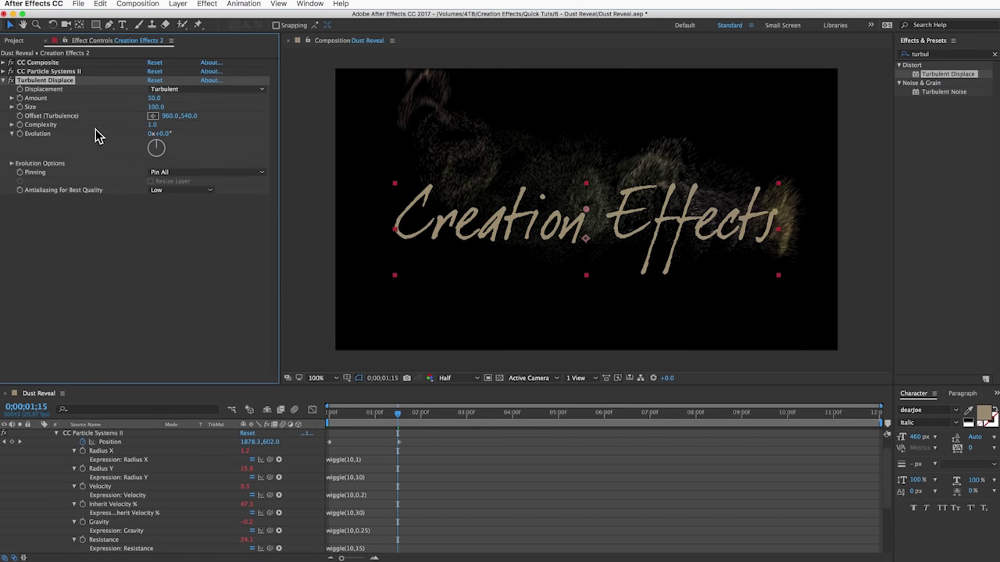
left_click_drag(160, 134, 337, 143)
key("ctrl+z")
left_click(49, 266)
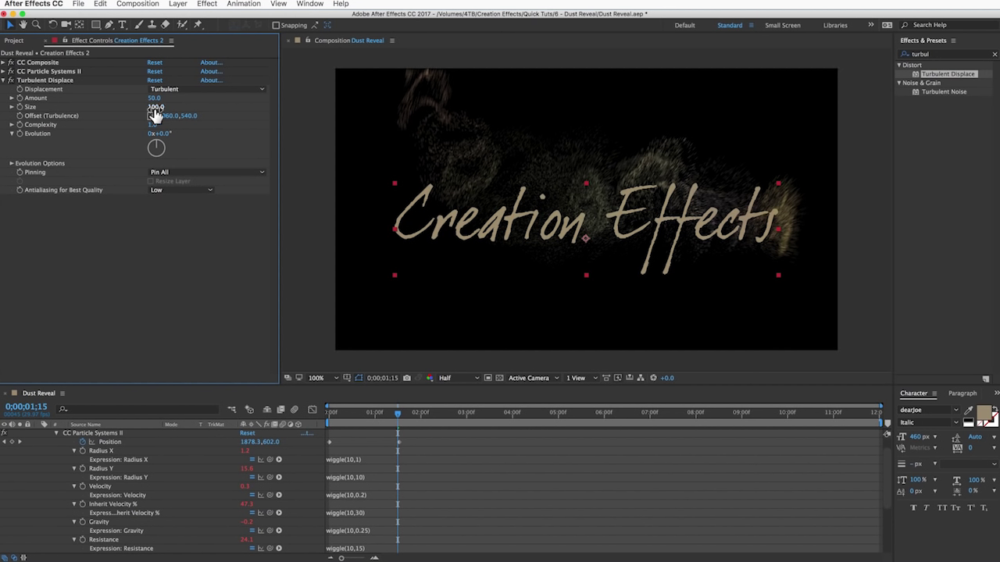
- Set Turbulent Displace Amount to 35 and Complexity to 1.5
left_click(151, 99)
type("35")
key("Return")
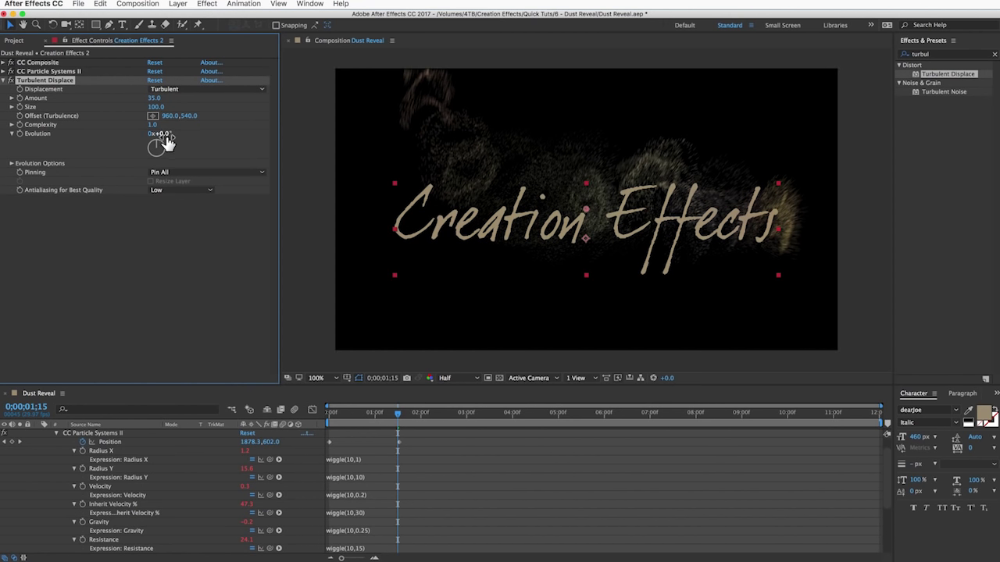
left_click(154, 125)
type(".5")
key("Return")
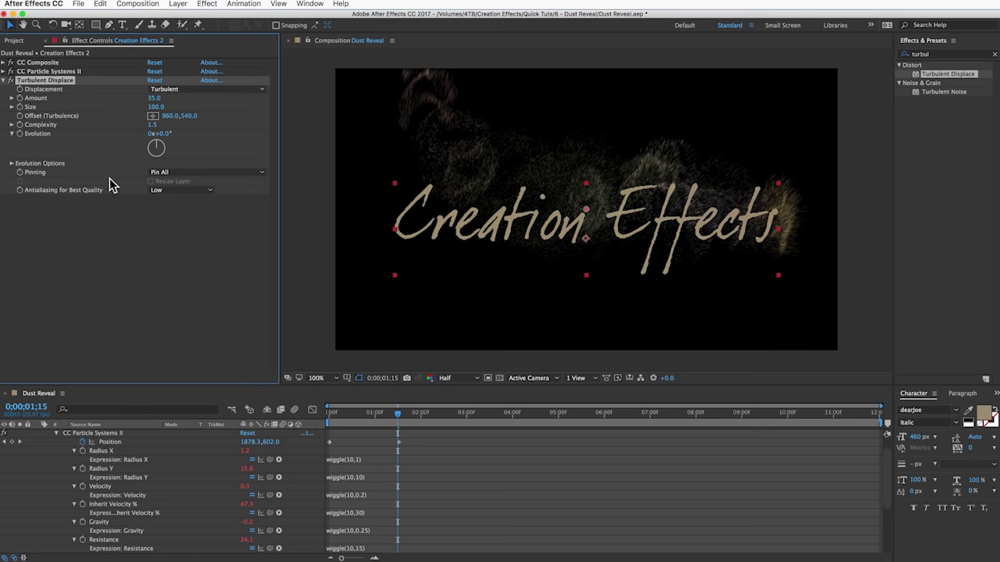
left_click(20, 134, "alt")
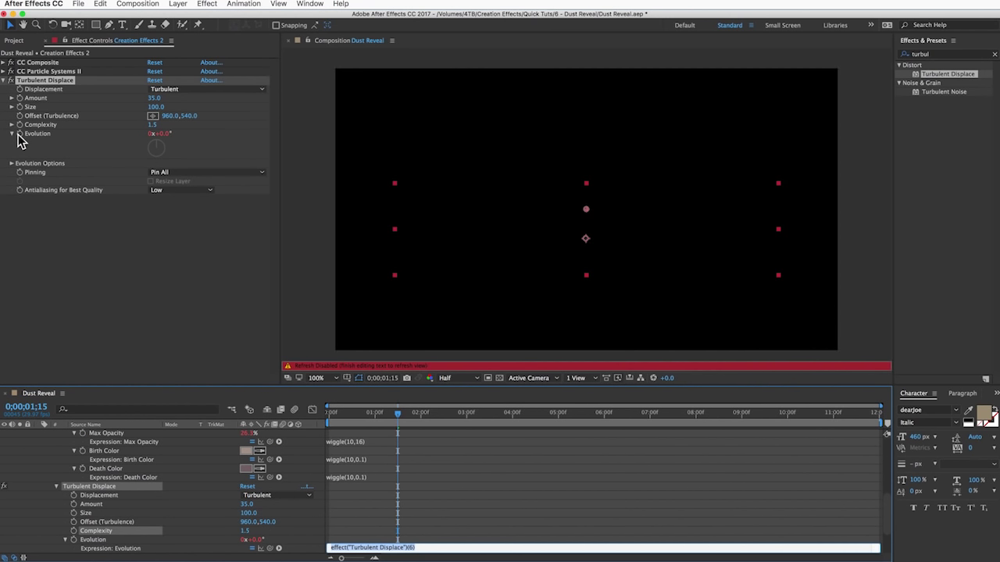
- Drive Evolution with the time*120 expression and scrub the playhead to watch the swirling dust
type("time*120")
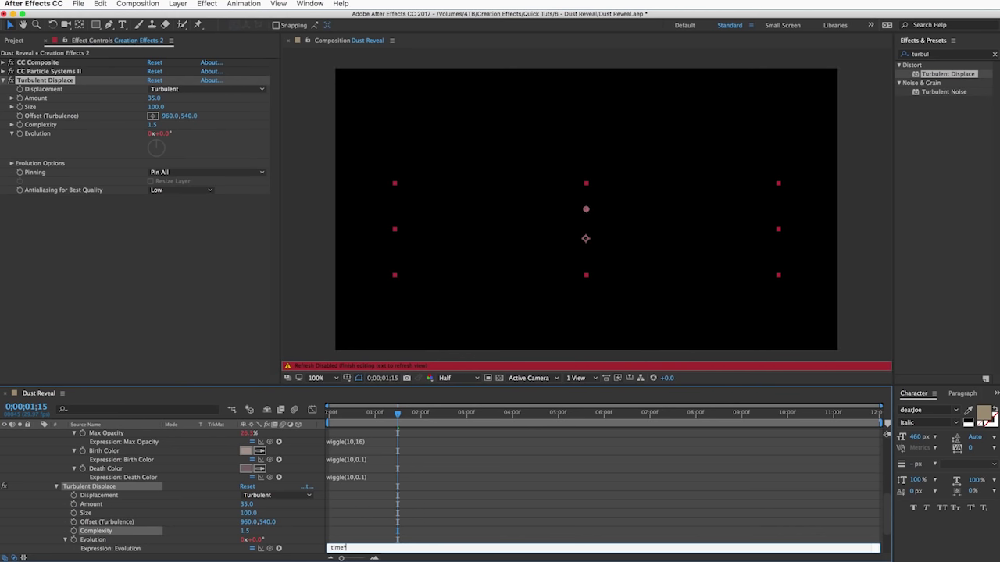
left_click(384, 539)
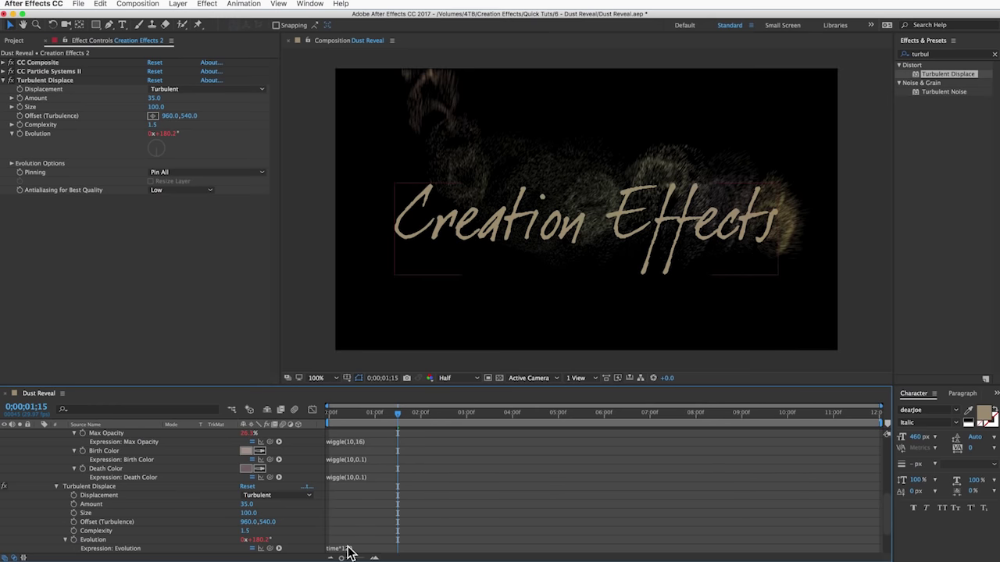
scroll(348, 547, "down", 2)
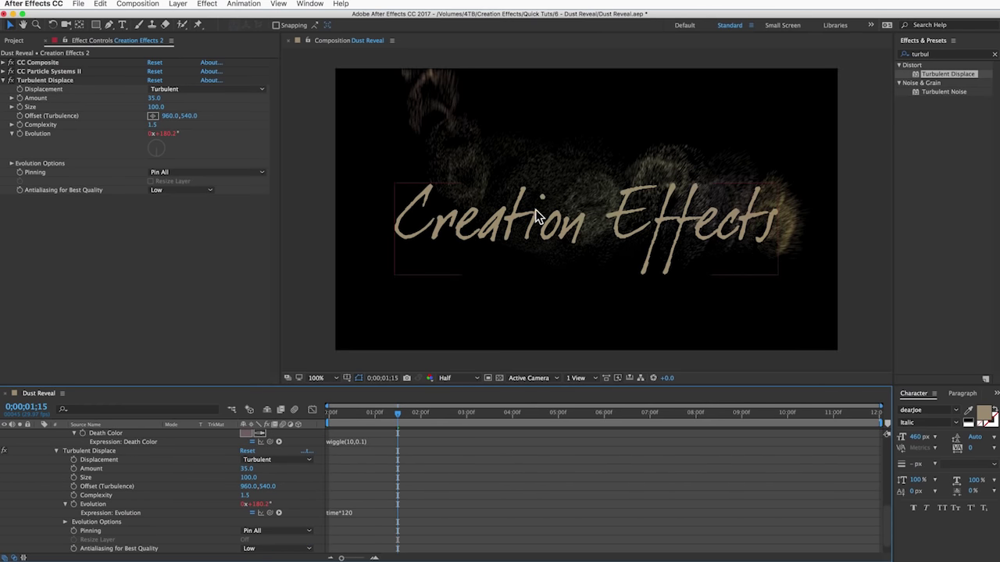
left_click(590, 206)
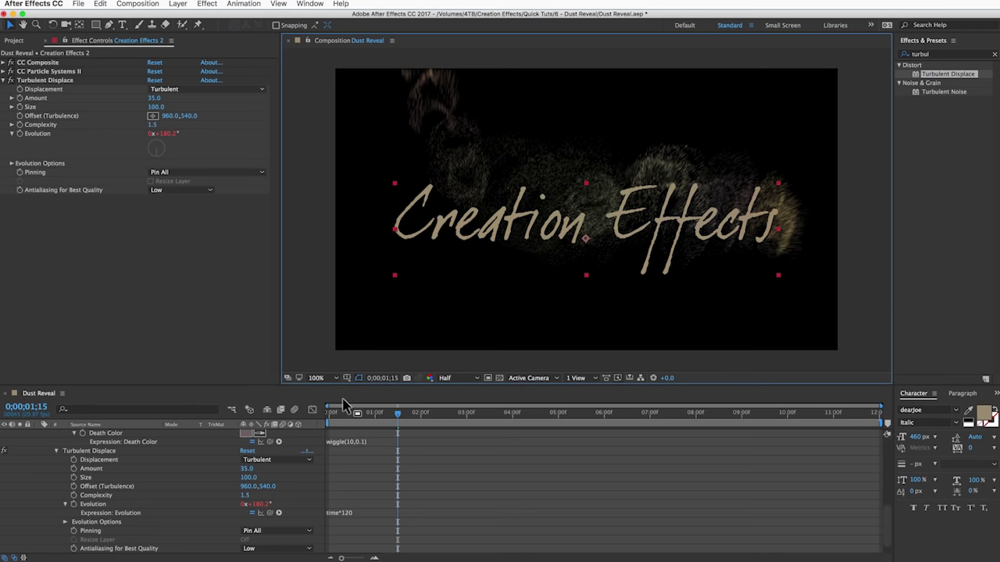
mouse_move(388, 412)
left_mouse_down()
mouse_move(349, 410)
mouse_move(406, 415)
left_mouse_up()
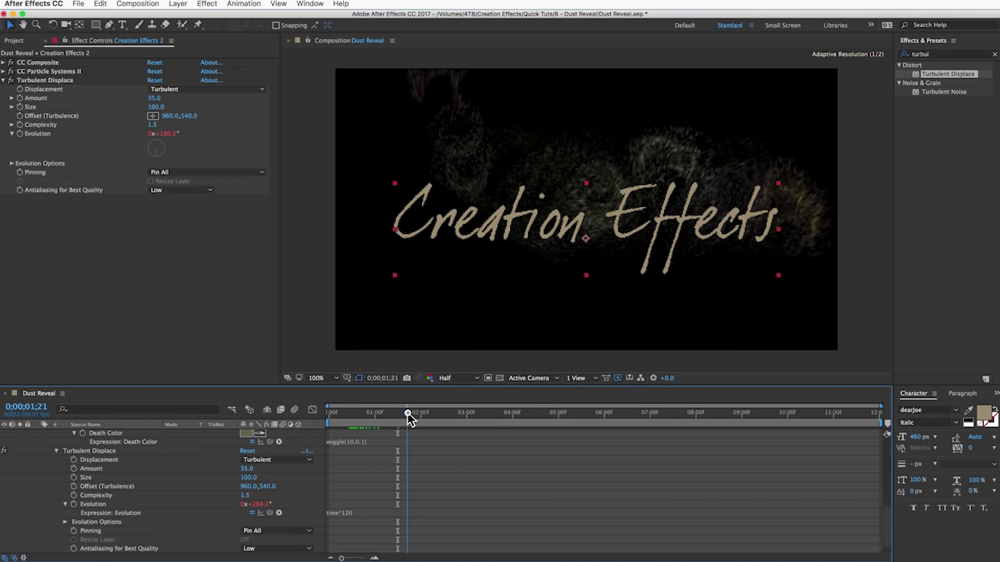
left_click_drag(407, 418, 416, 420)
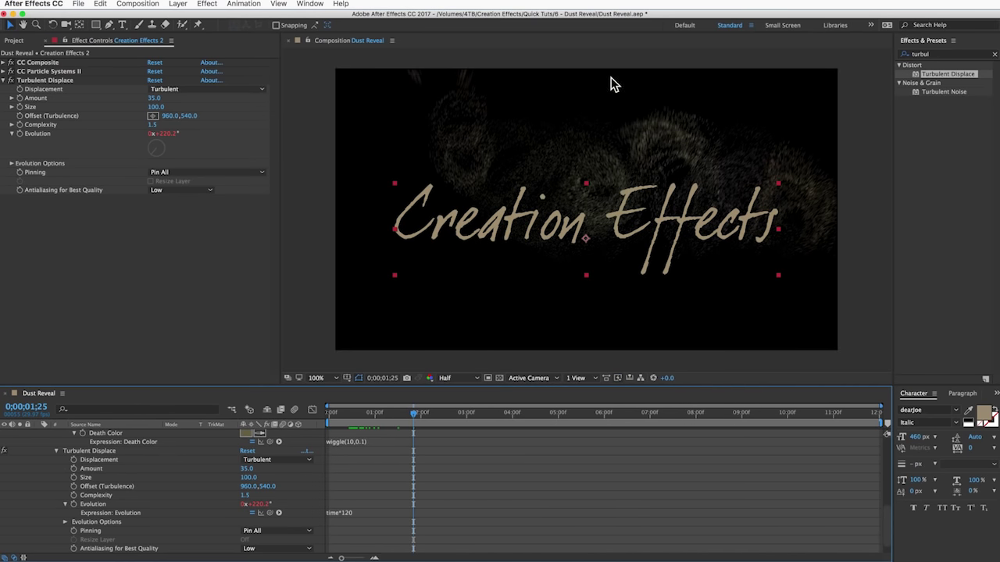
- Give the turbulence Offset the expression value-[0,time*300], fixing the 'vlaue' misspelling
left_click(72, 487, "alt")
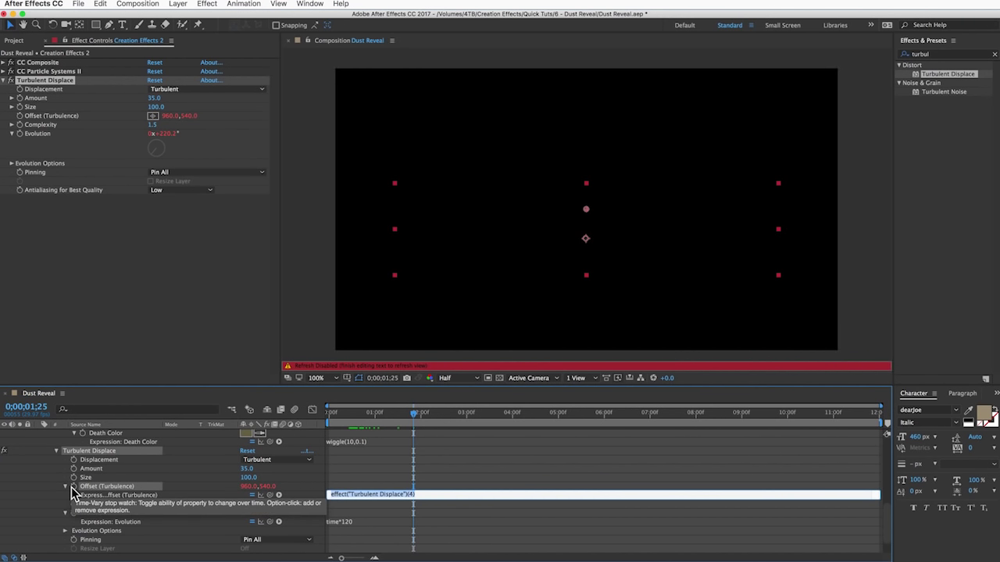
type("vlaue-[0,time*300")
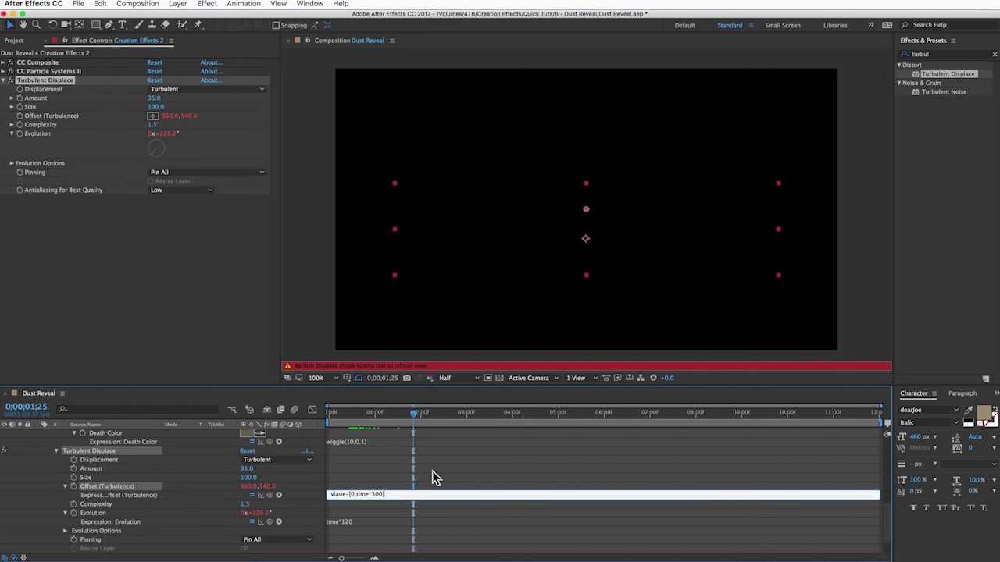
left_click(395, 486)
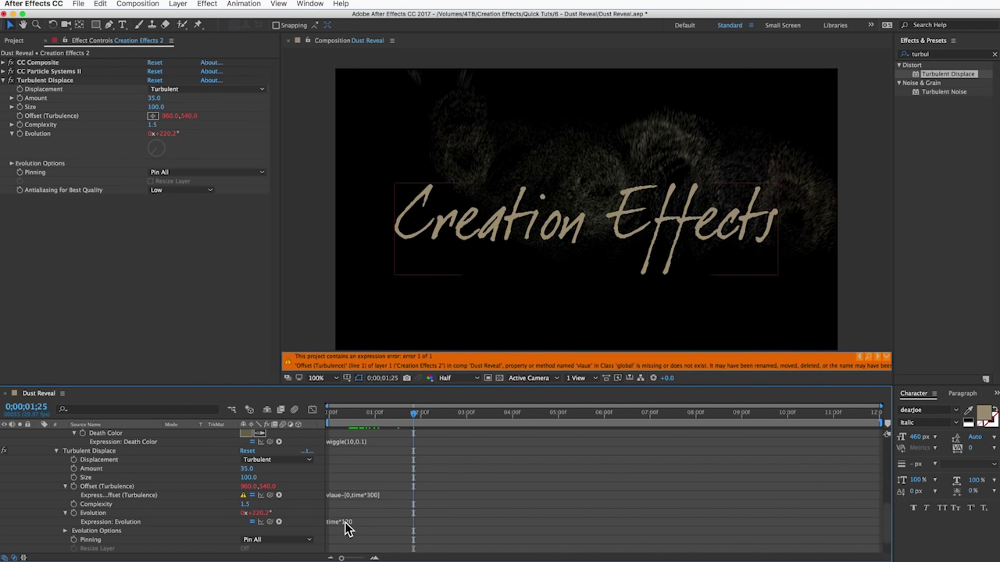
left_click(337, 495)
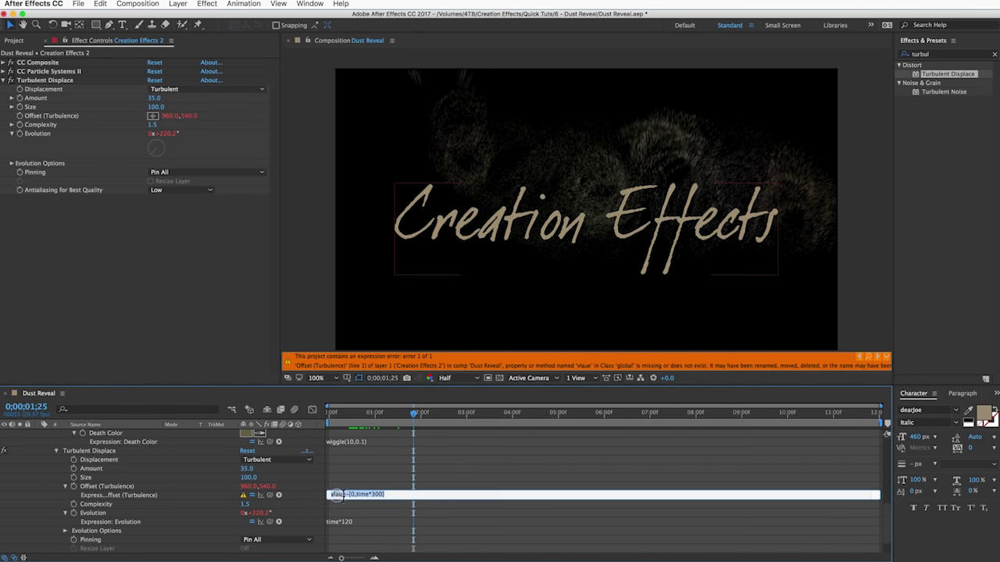
left_click(343, 495)
key("BackSpace")
key("BackSpace")
type("al")
left_click(349, 483)
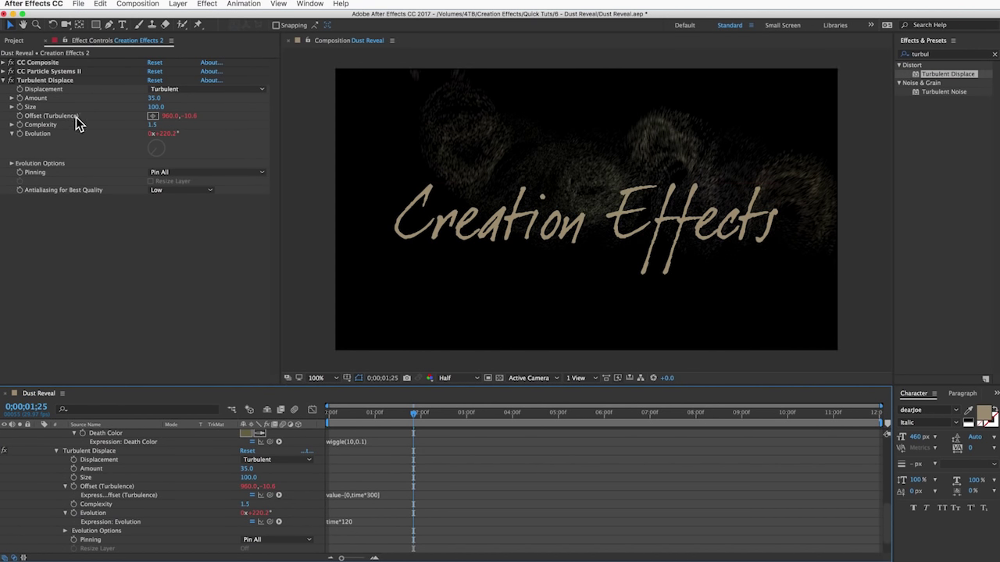
left_click(45, 80)
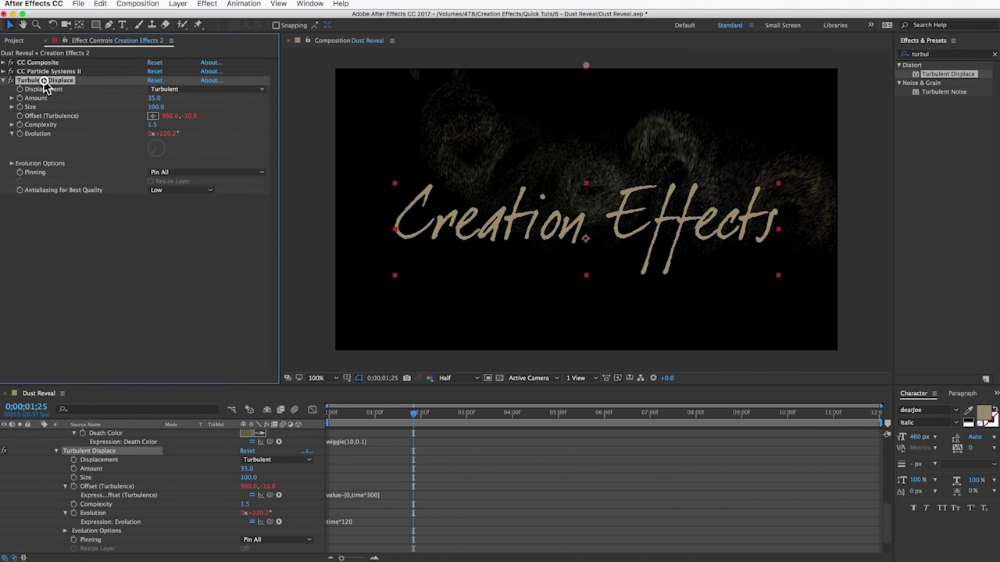
- Under Evolution Options, drive Random Seed with an index expression so it reads 1
left_click(13, 164)
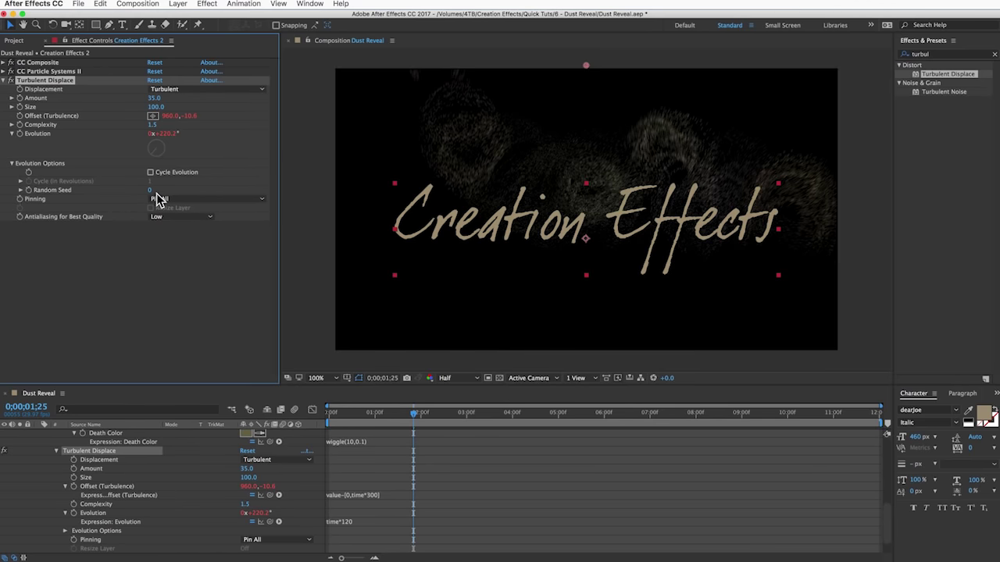
left_click_drag(155, 191, 601, 187)
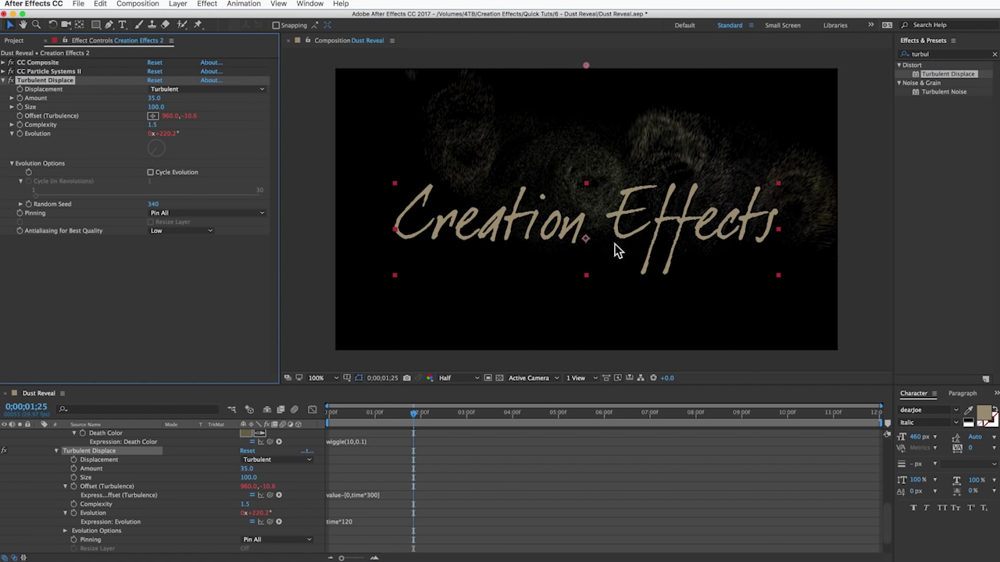
left_click(29, 204, "alt")
type("x")
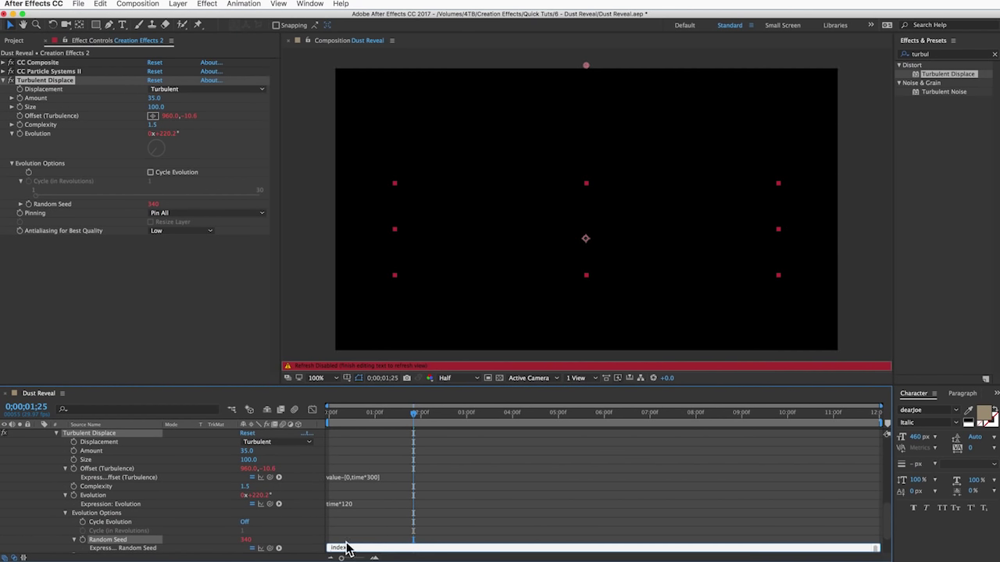
left_click(347, 550)
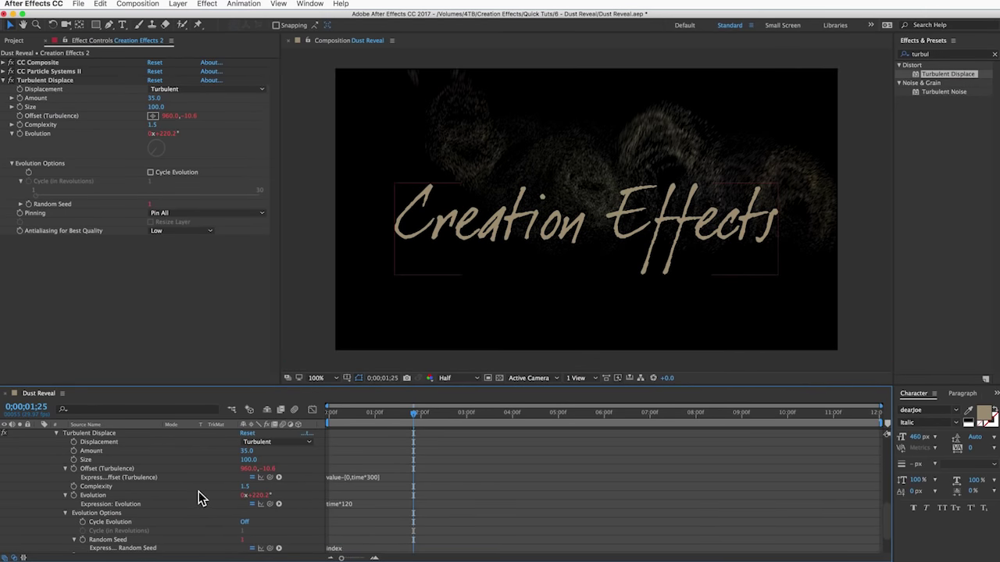
scroll(199, 494, "up", 5)
scroll(198, 492, "up", 2)
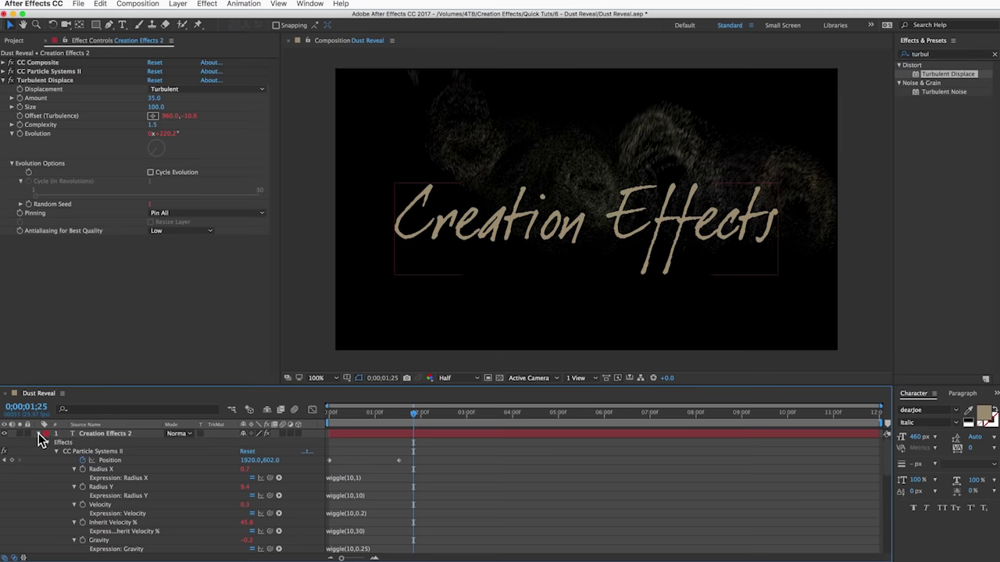
- Collapse and select Creation Effects 2 in the timeline, then duplicate it with Ctrl+D
left_click(38, 434)
left_click(114, 435)
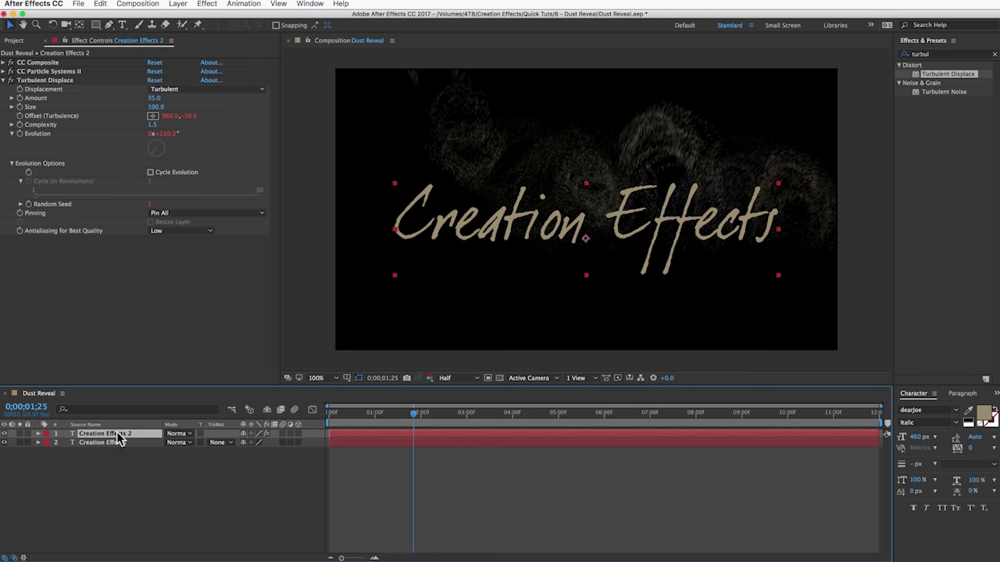
key("ctrl+d")
key("ctrl+d")
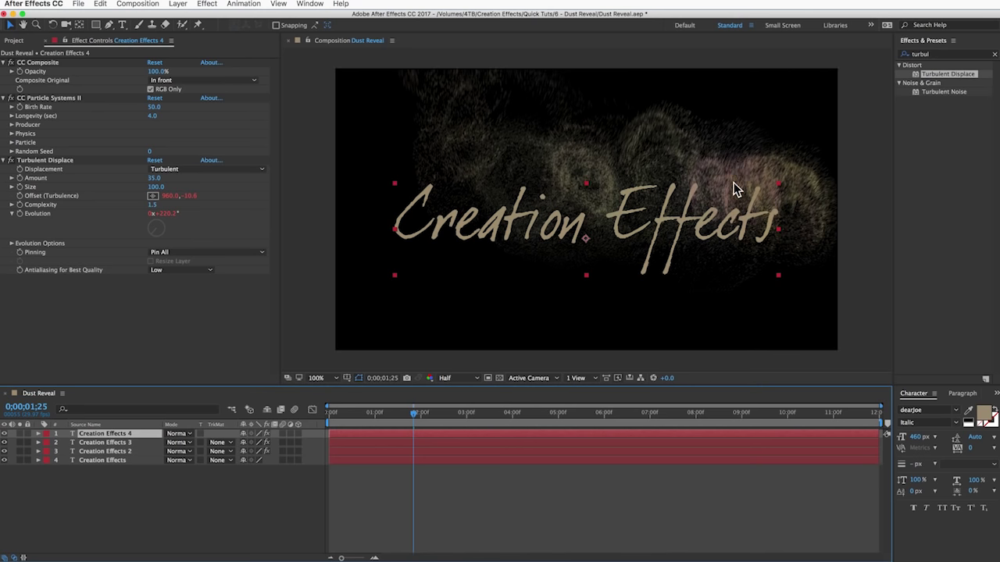
- Preview the dust animation, then stop and scrub back to a frame with scattering dust
left_click(330, 412)
key("space")
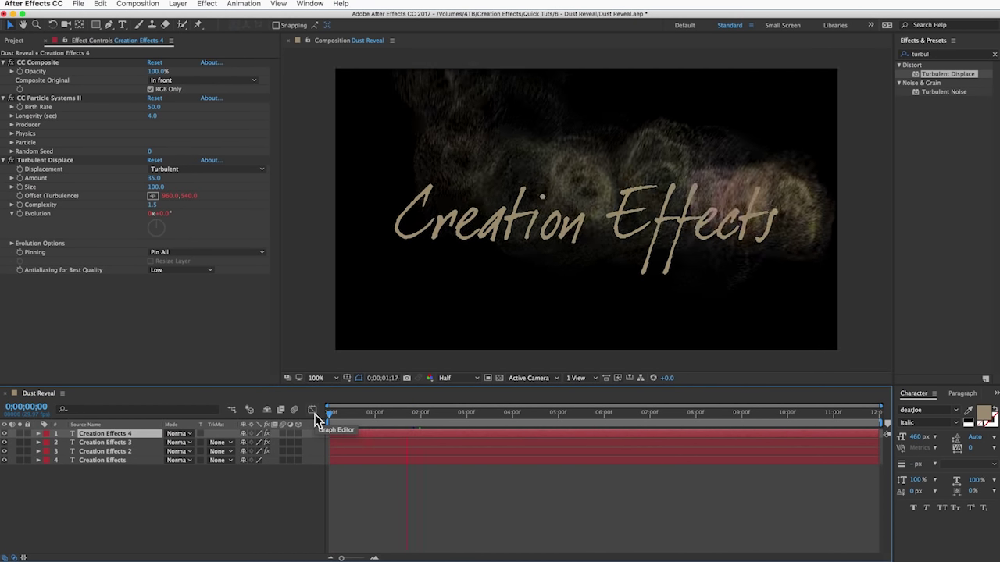
key("space")
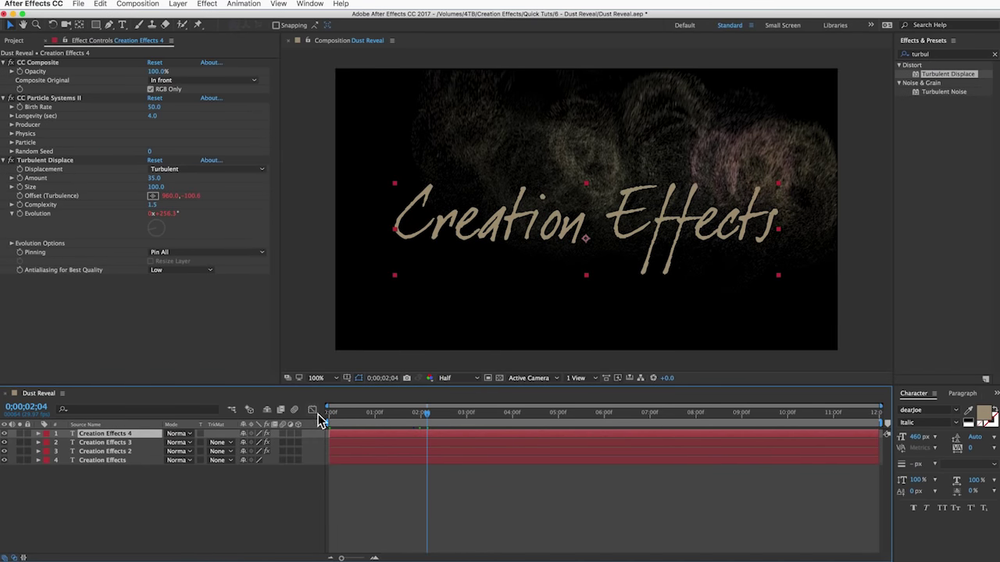
left_click_drag(411, 414, 366, 416)
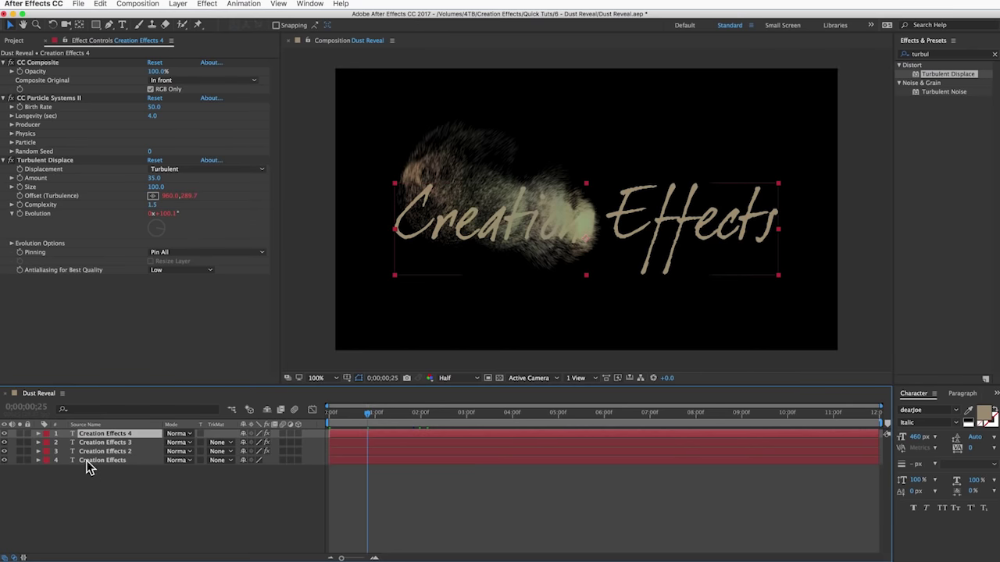
- Solo only the original Creation Effects text layer and select it
left_click(19, 452)
left_click(20, 434)
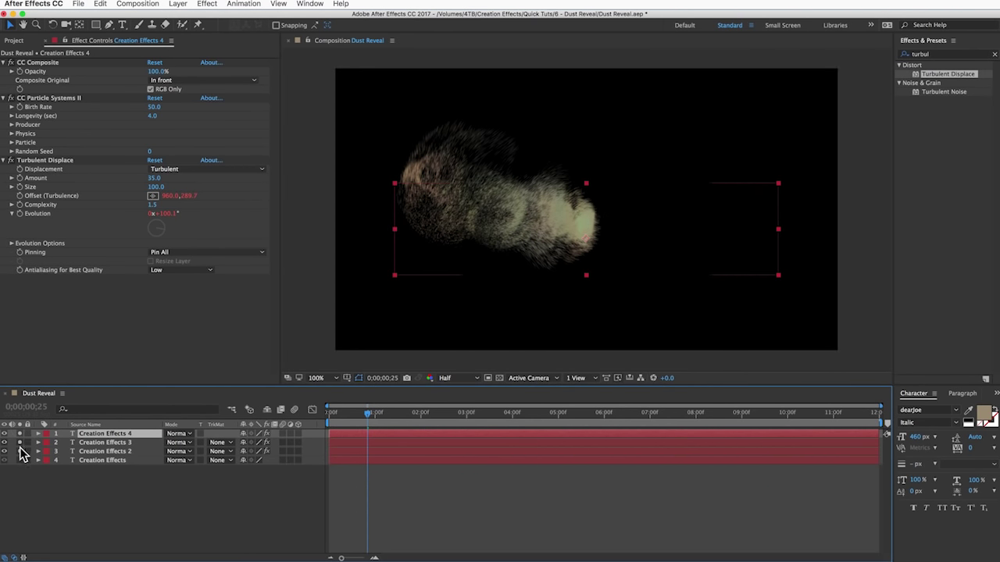
left_click(19, 461)
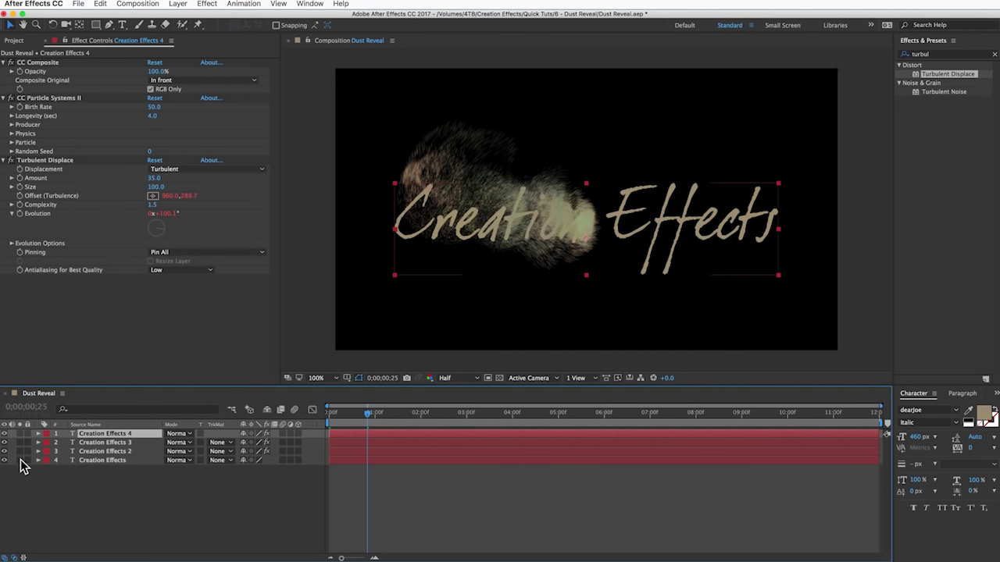
left_click(19, 460)
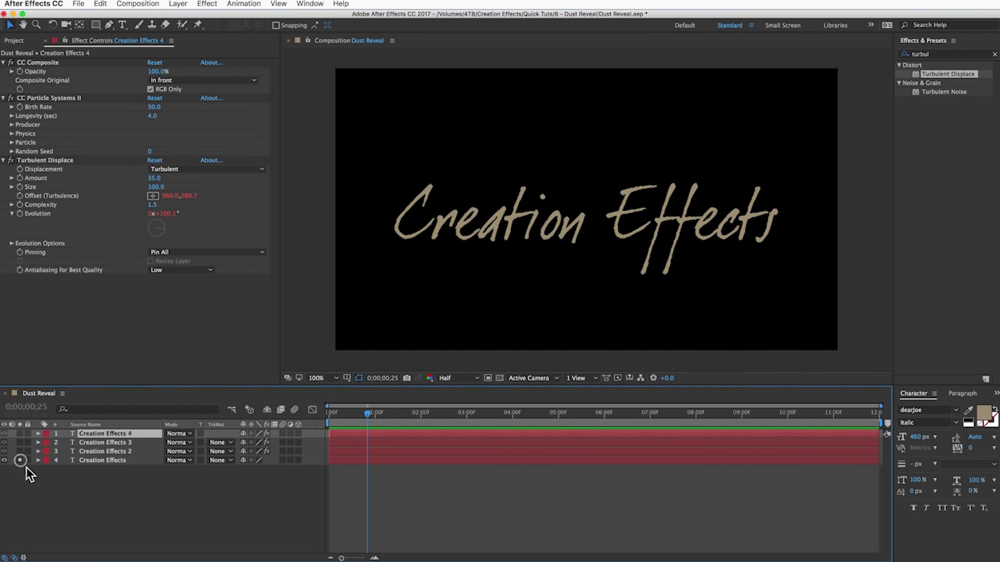
left_click(114, 462)
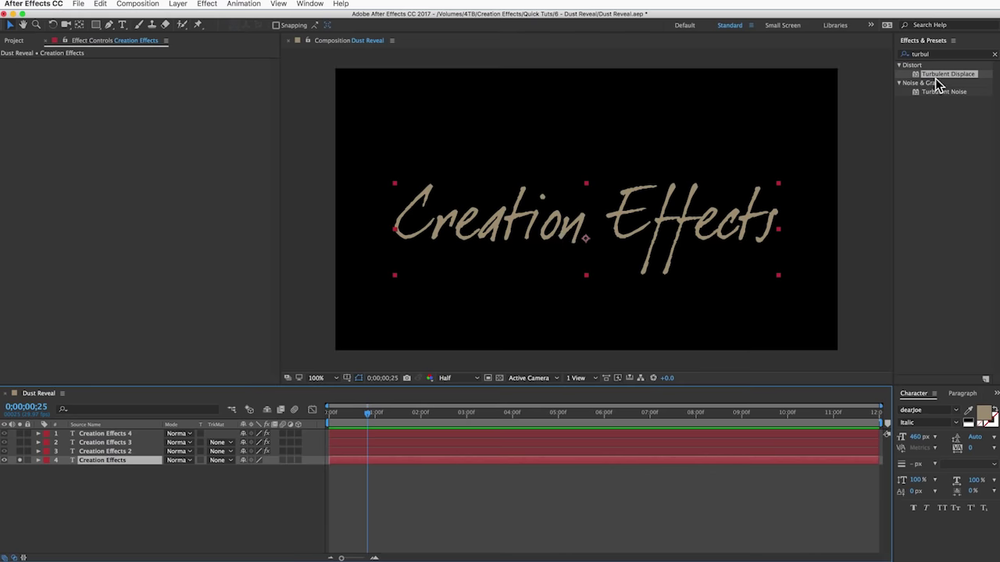
- Apply Linear Wipe to the Creation Effects text with Feather 50, testing then undoing Transition Completion
left_click(946, 54)
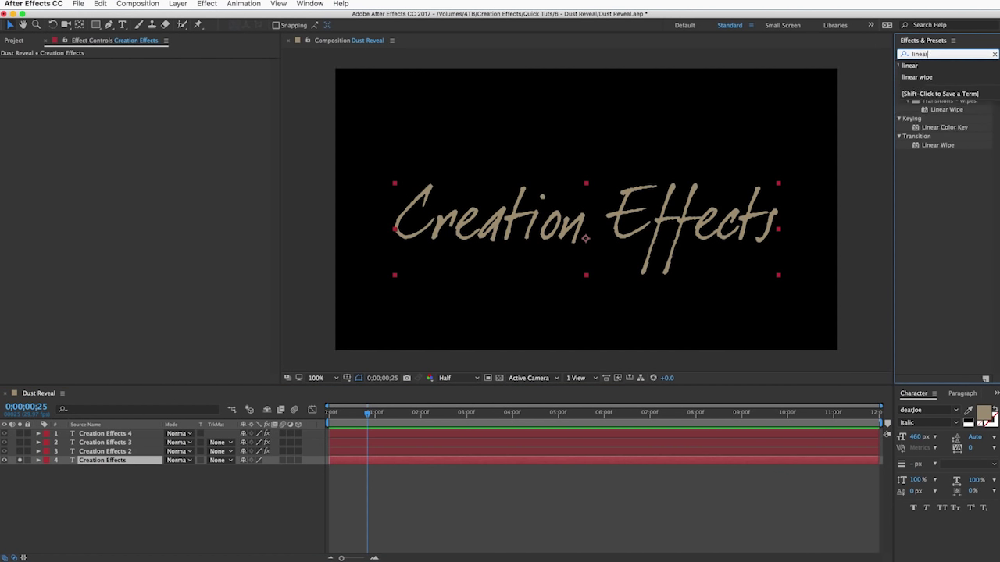
type("linear wip")
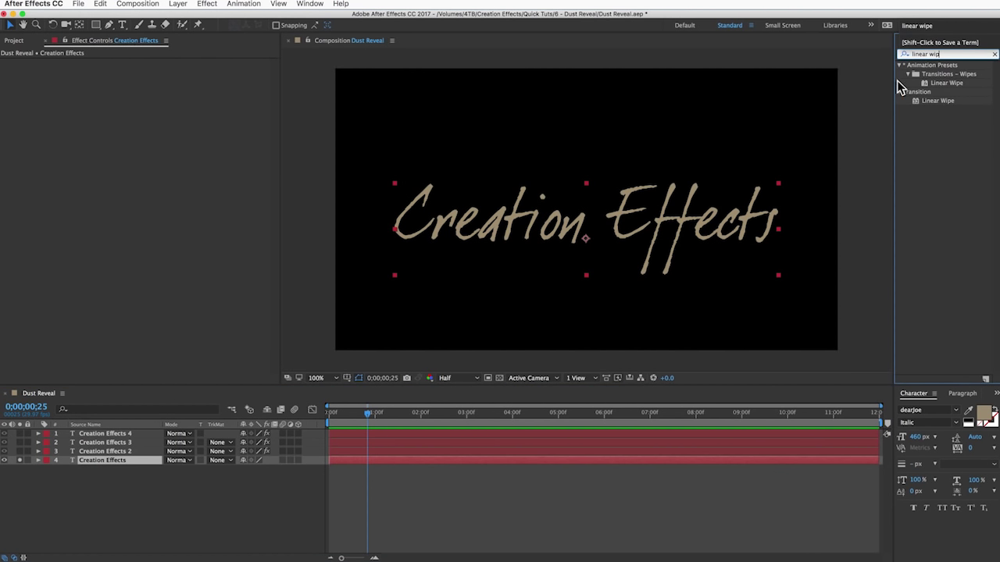
double_click(937, 102)
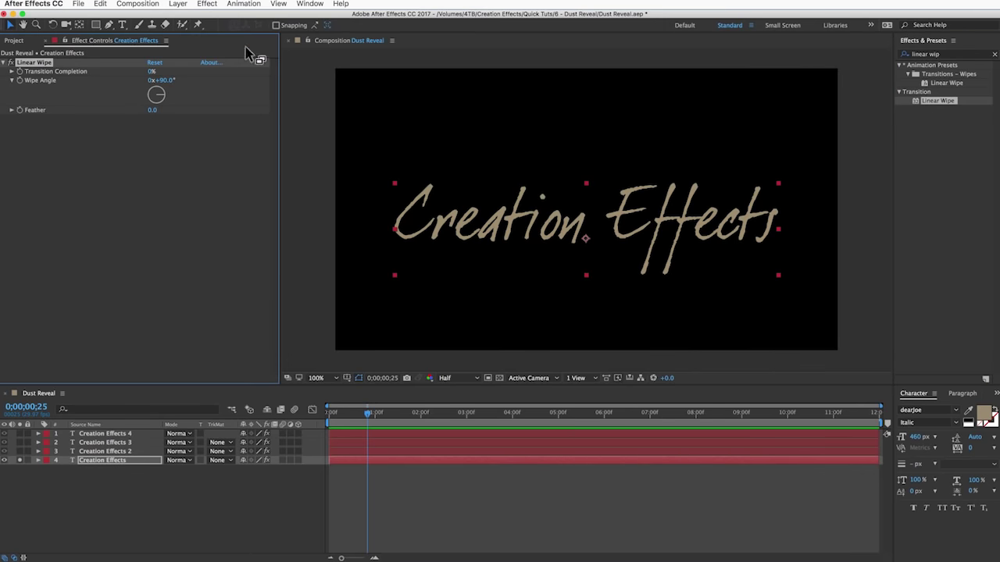
left_click(152, 110)
type("0")
key("Return")
left_click_drag(149, 75, 172, 79)
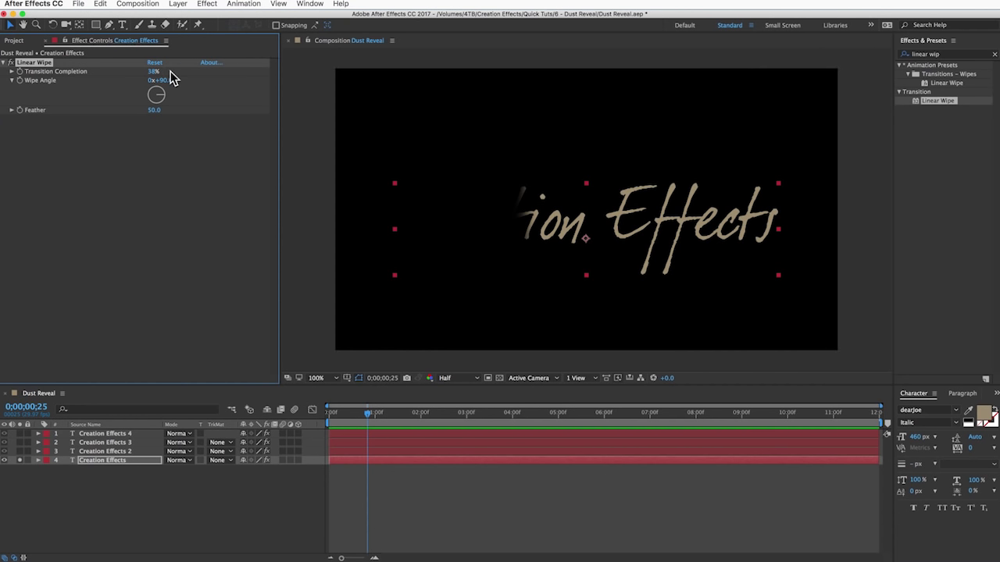
key("super+z")
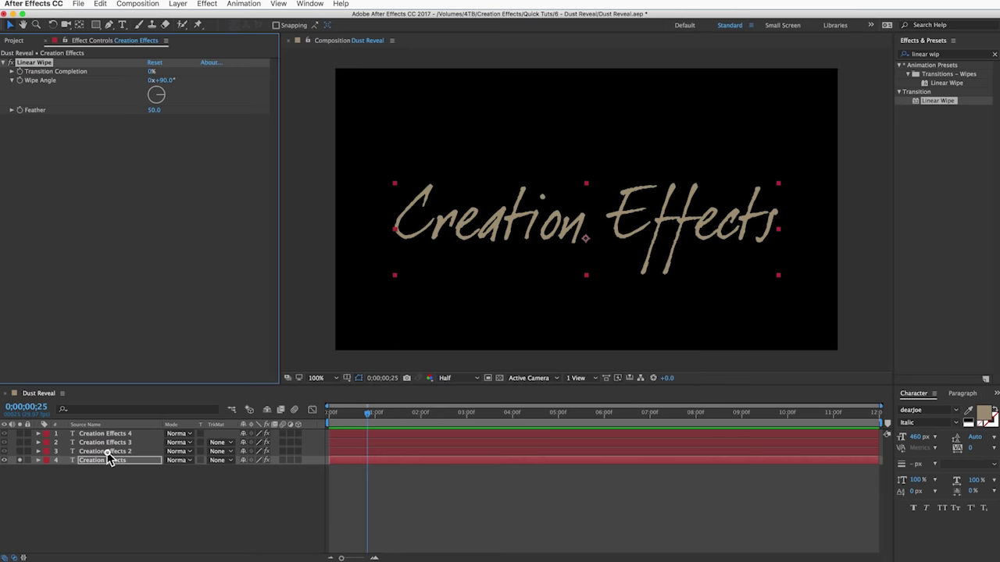
- Return the playhead to the composition start and reselect the Creation Effects text layer
left_click(107, 453)
key("u")
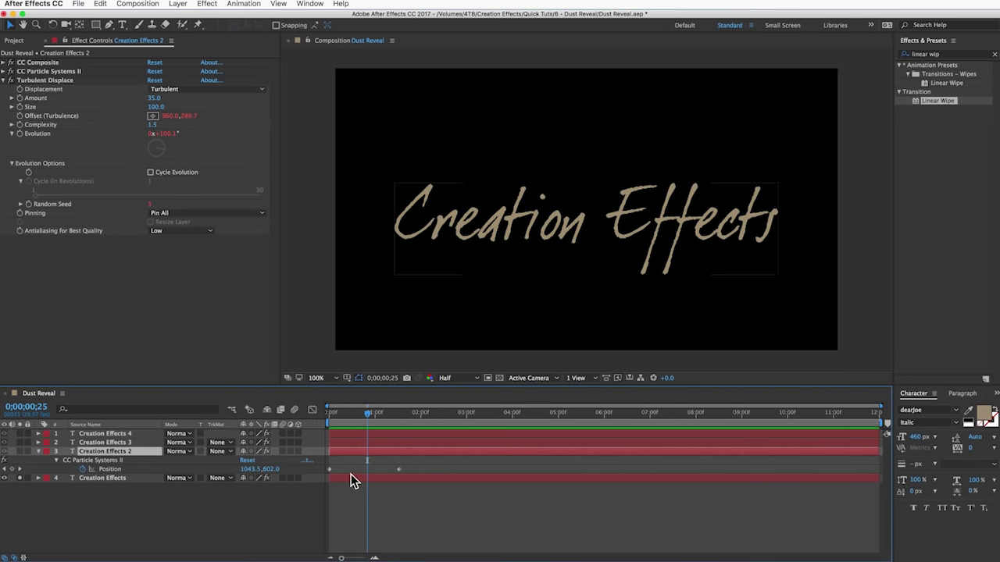
left_click_drag(361, 410, 263, 414)
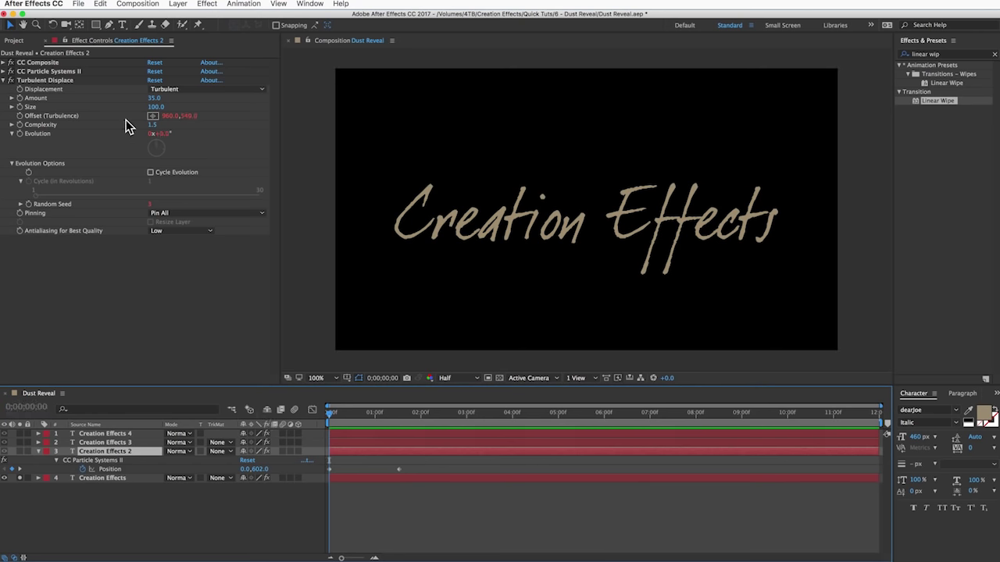
left_click(5, 84)
left_click(4, 80)
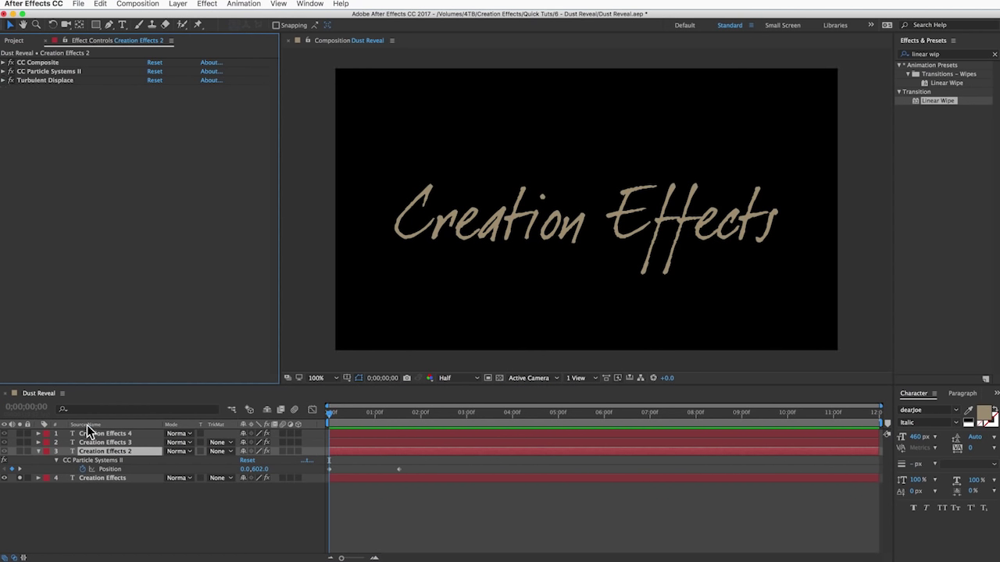
left_click(103, 479)
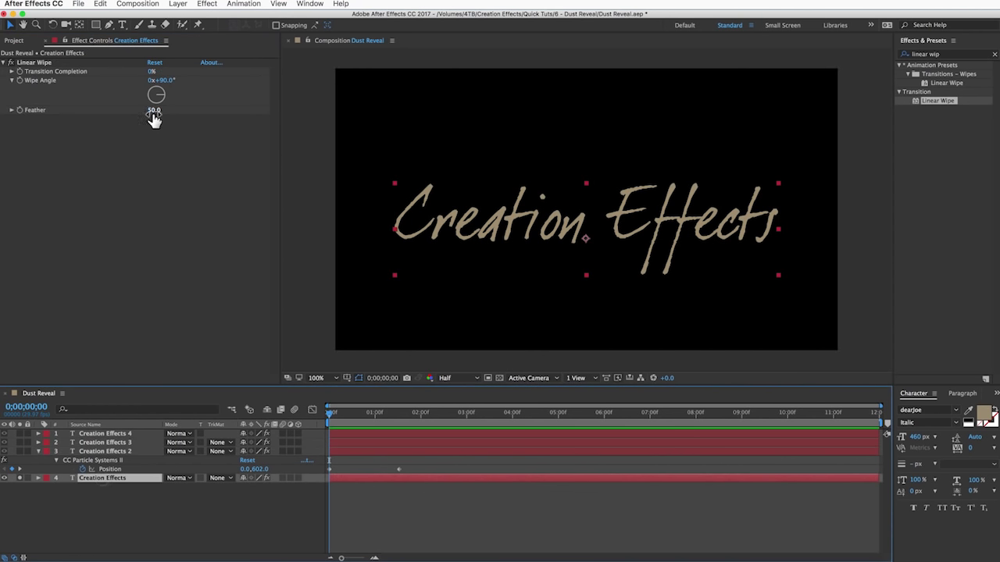
- Keyframe Transition Completion at 0% at 0s and 100% at 0;00;01;16, then scrub to check it
left_click(20, 72)
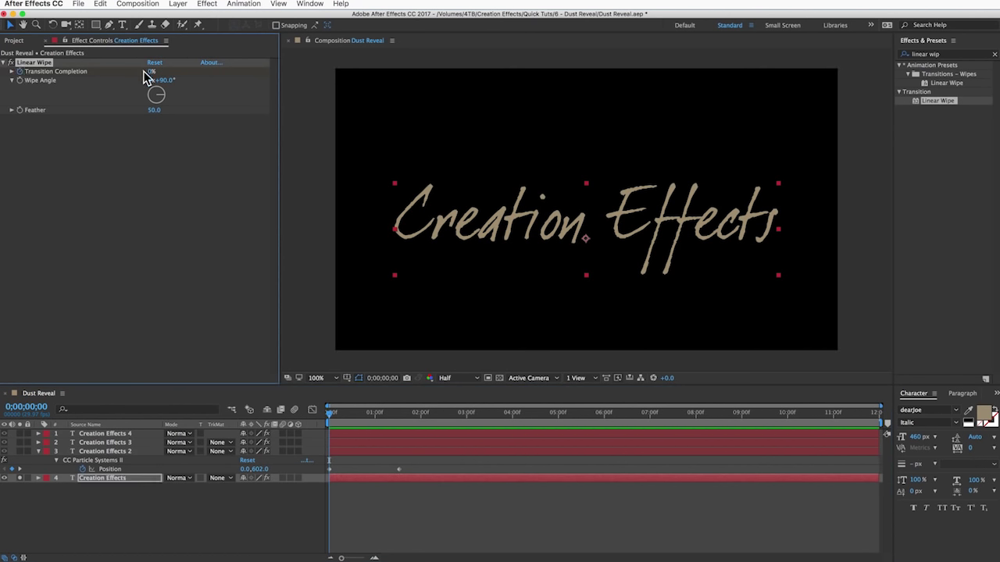
left_click(397, 413)
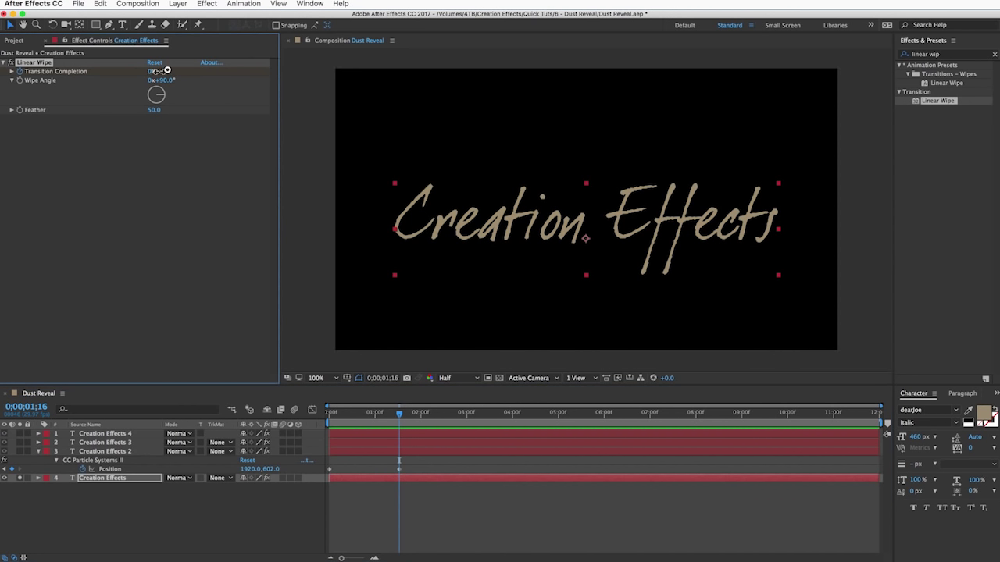
left_click_drag(151, 78, 311, 83)
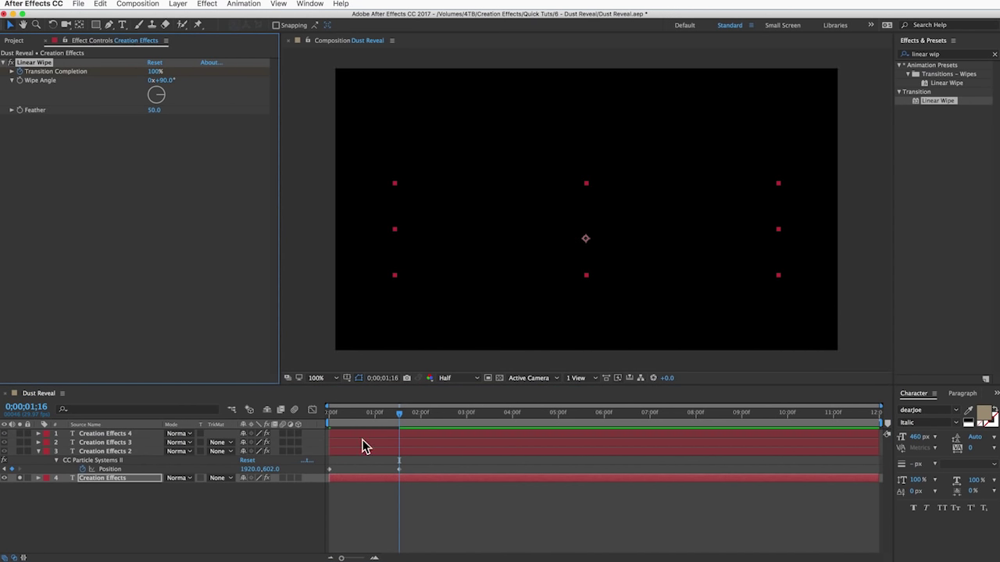
left_click_drag(389, 412, 362, 412)
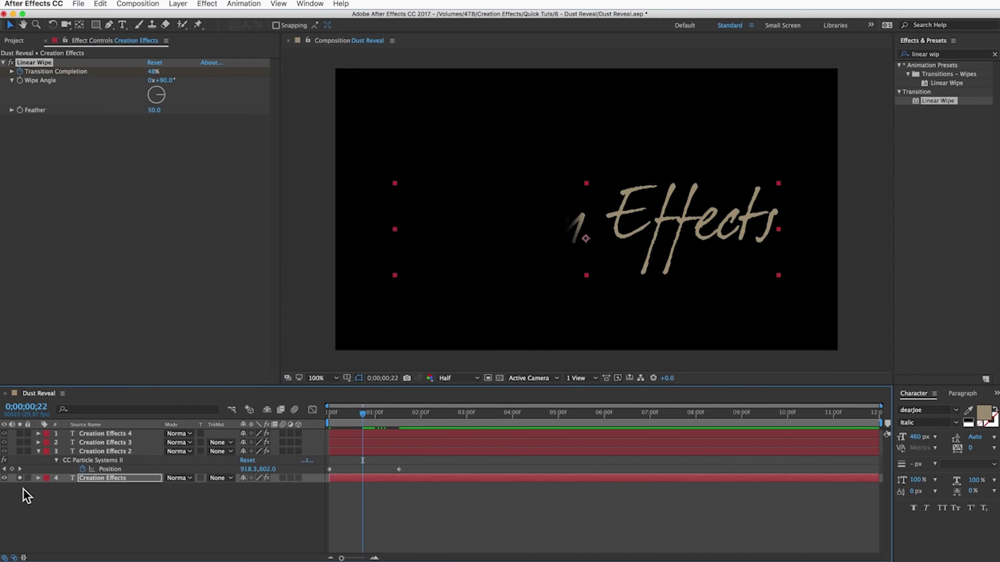
left_click_drag(363, 418, 348, 419)
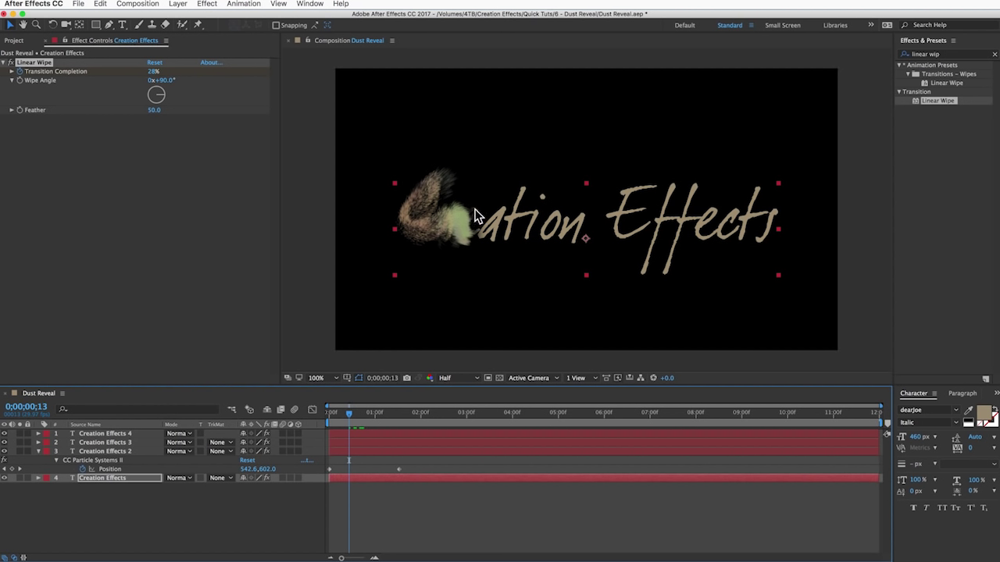
- Move the end wipe keyframe to 1;15 and step through frames to check the reveal
left_click(412, 480)
key("u")
left_click_drag(410, 494, 327, 501)
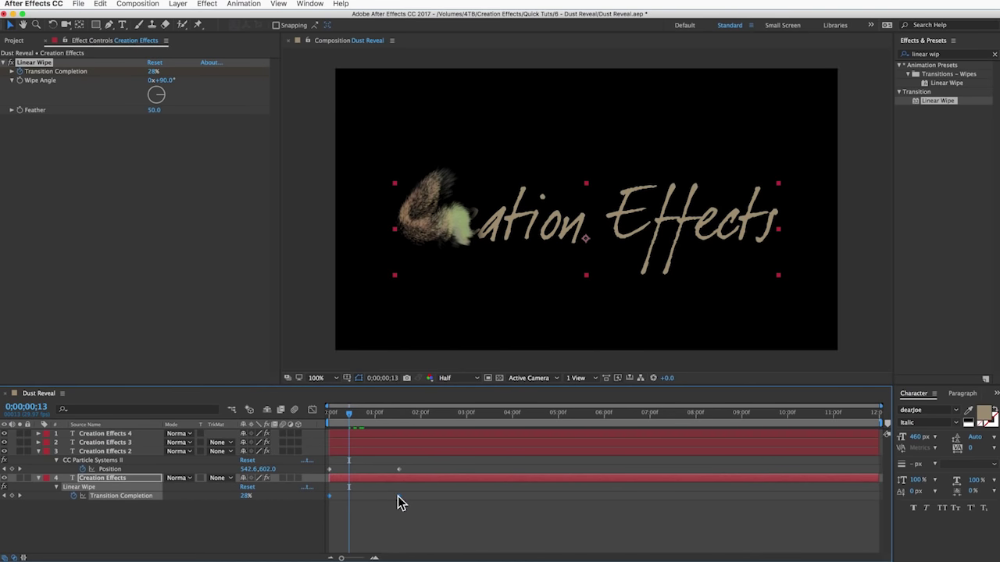
left_click_drag(398, 496, 397, 497)
left_click_drag(397, 495, 399, 496)
left_click_drag(399, 497, 400, 497)
left_click_drag(353, 418, 378, 422)
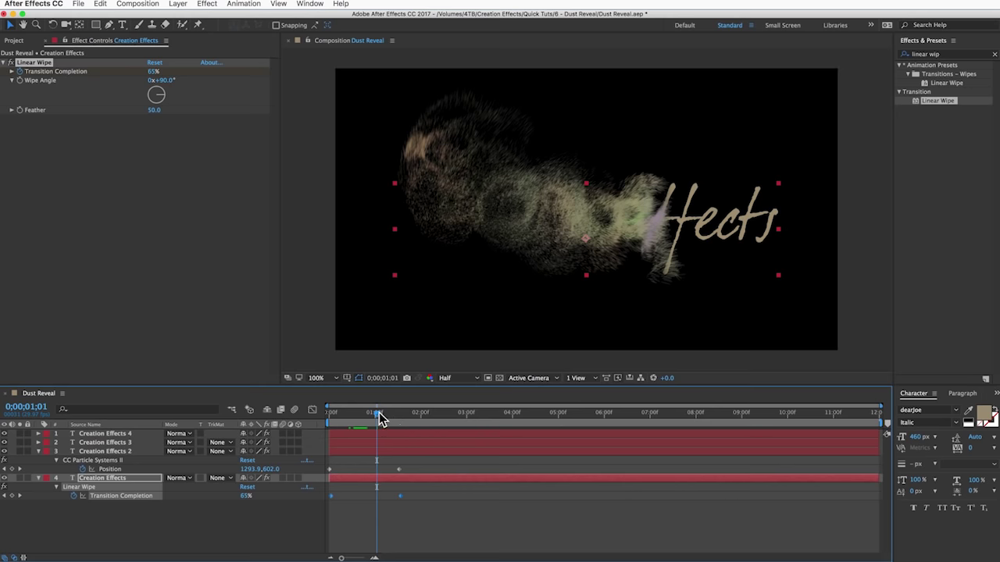
left_click(380, 414)
left_click_drag(381, 419, 383, 419)
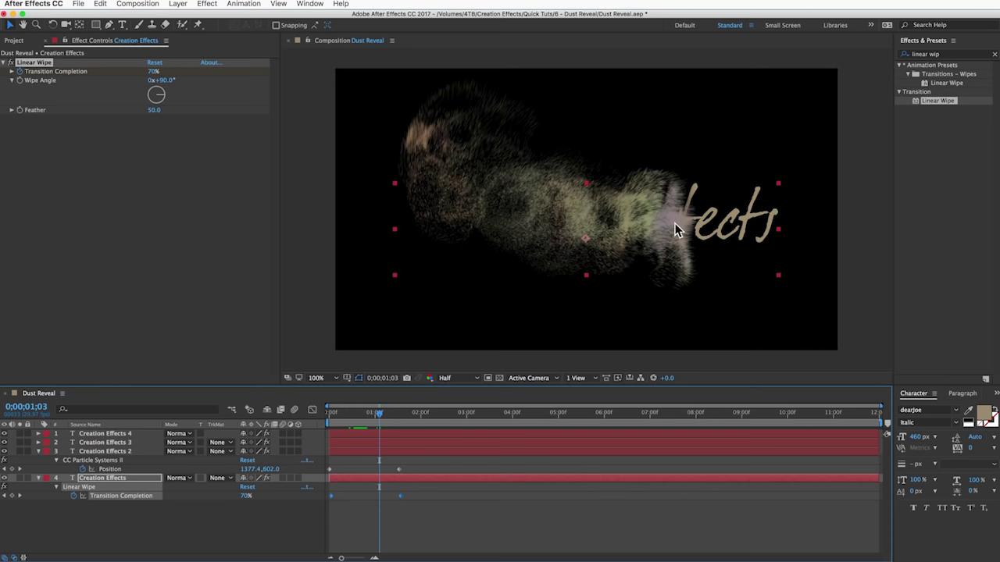
- Collapse the open layers and create a new solid named Sand Texture
left_click(38, 478)
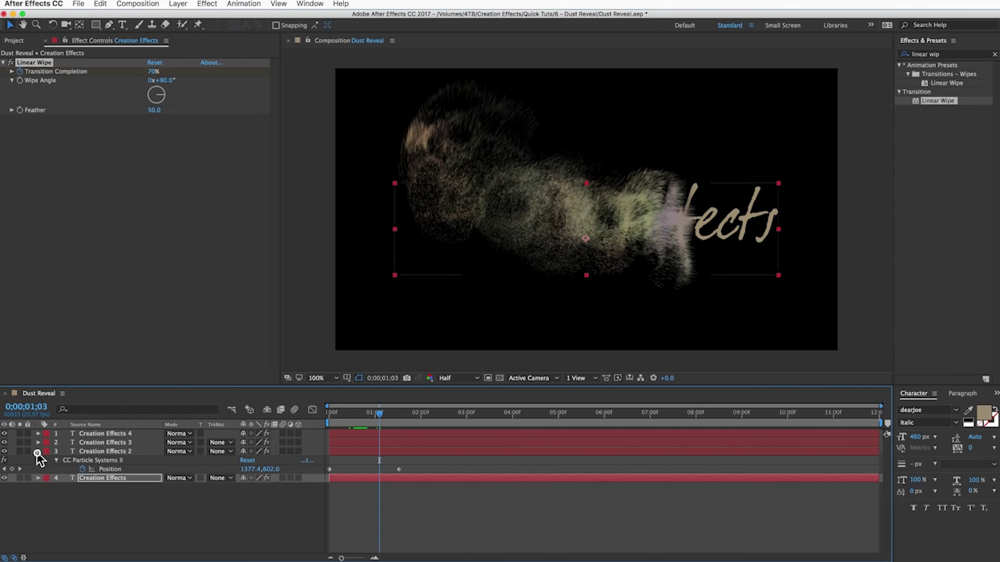
left_click(38, 452)
left_click(83, 501)
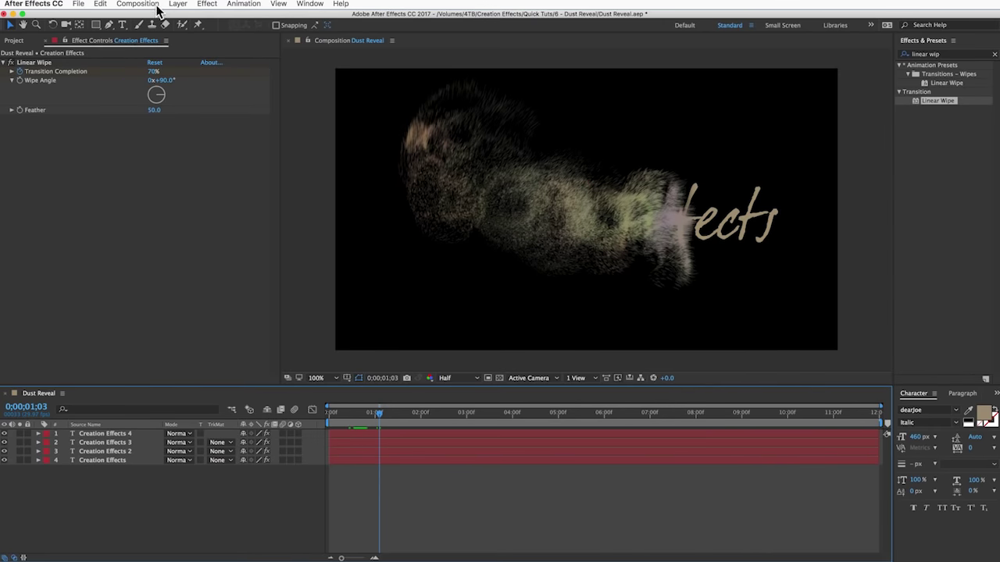
left_click(178, 4)
mouse_move(184, 17)
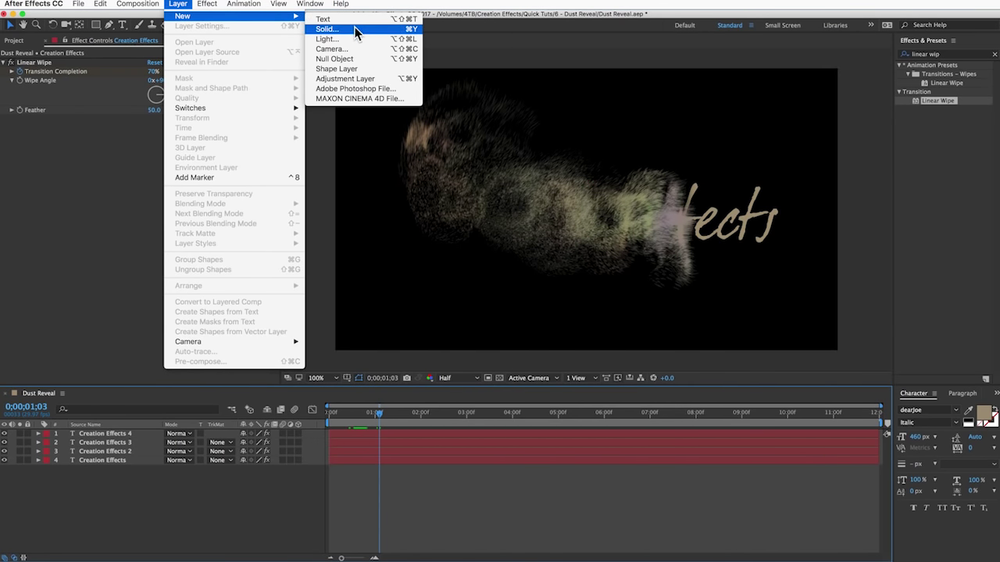
left_click(356, 29)
type("Sand")
key("Return")
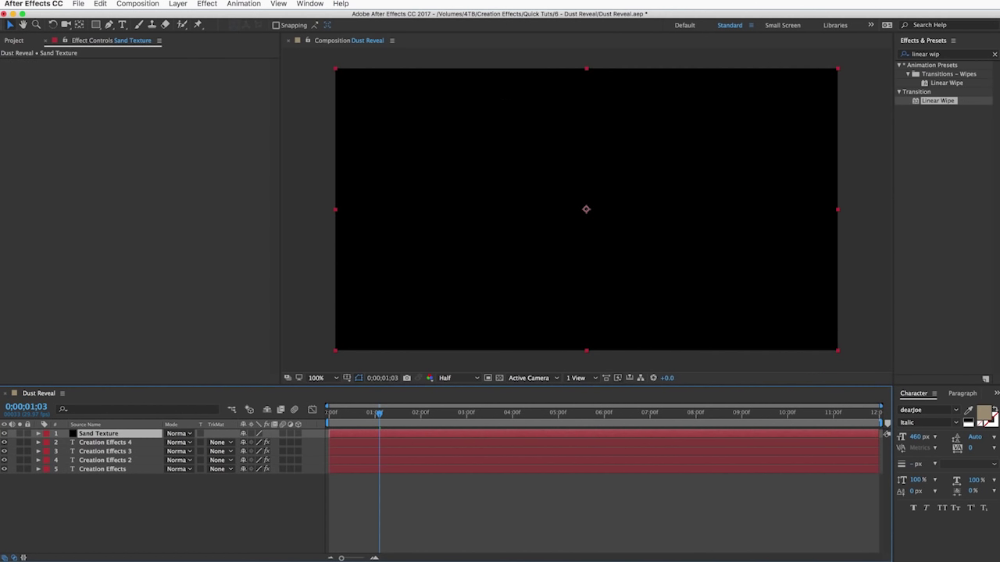
- Apply Turbulent Noise to Sand Texture with Scale 1.0 and Contrast about 221
left_click(963, 54)
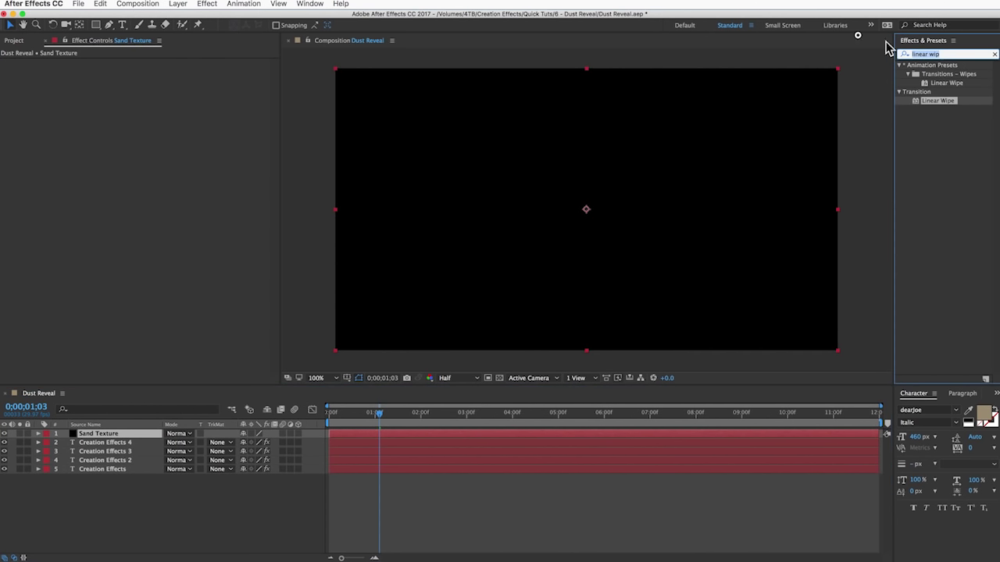
type("turbu")
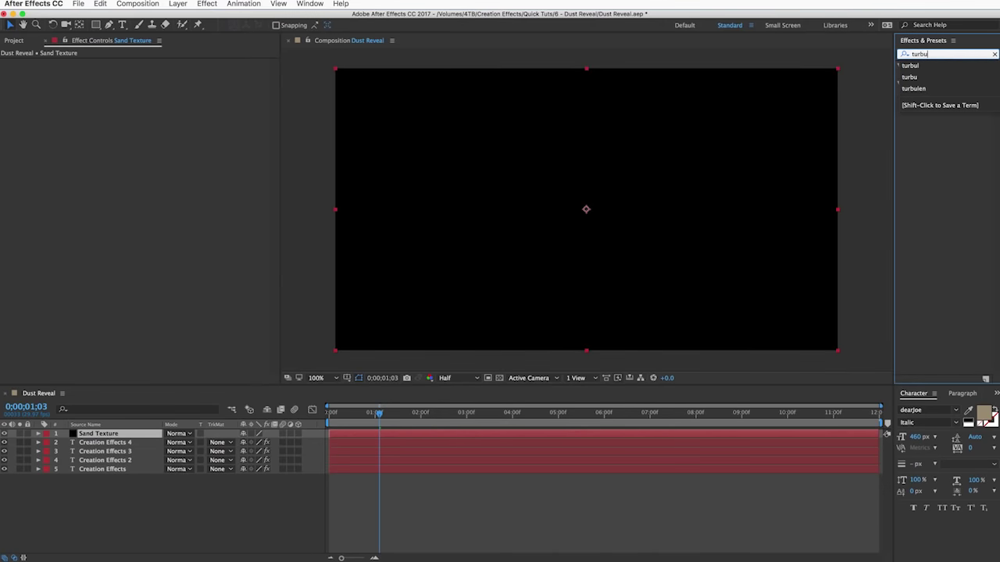
left_click_drag(938, 91, 940, 94)
double_click(940, 93)
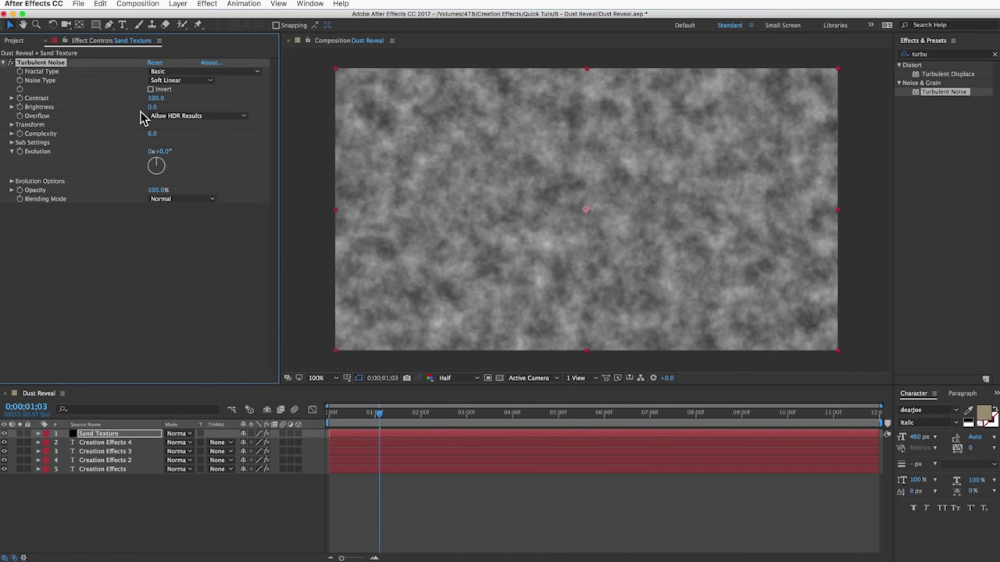
left_click(12, 124)
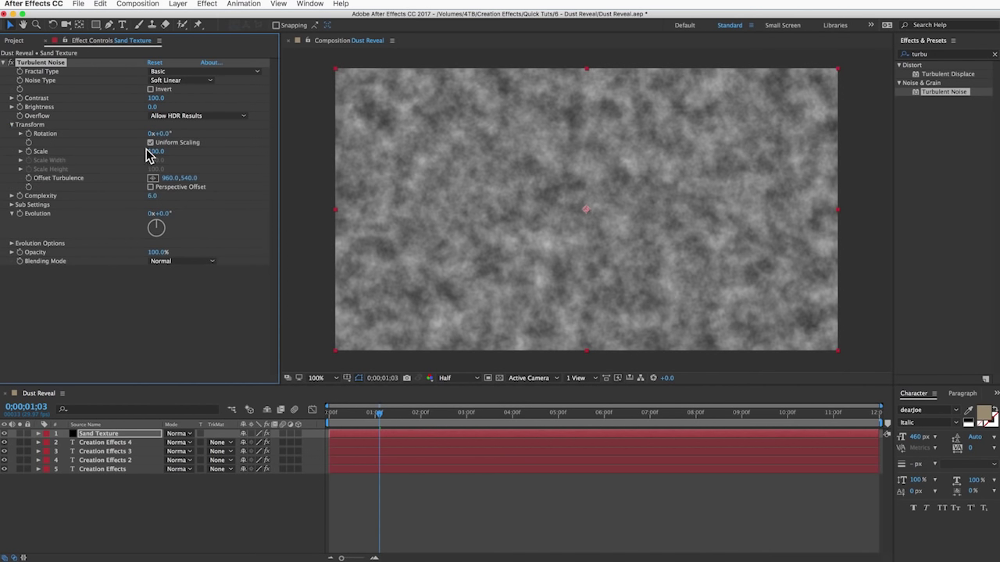
left_click_drag(148, 151, 39, 156)
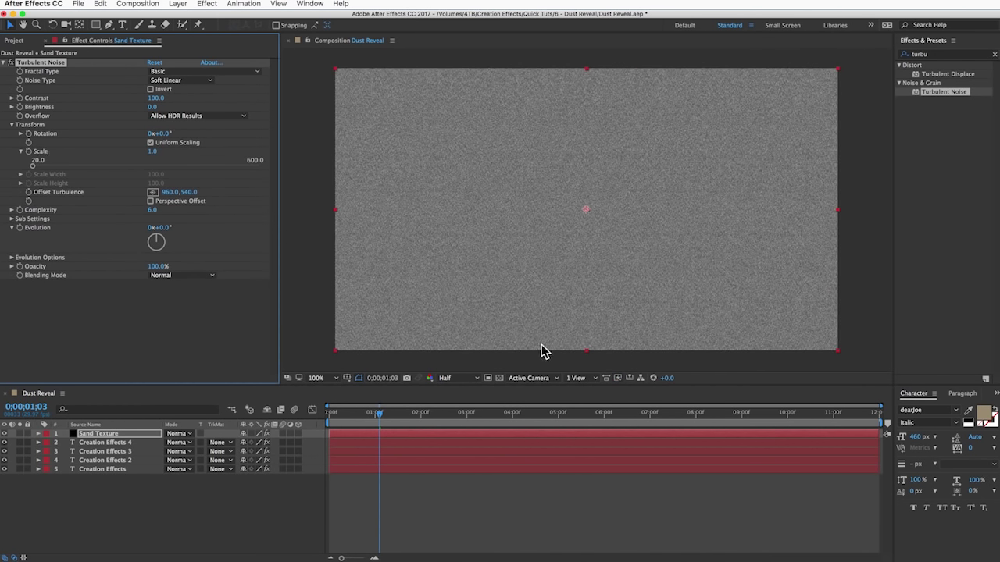
left_click_drag(154, 97, 216, 96)
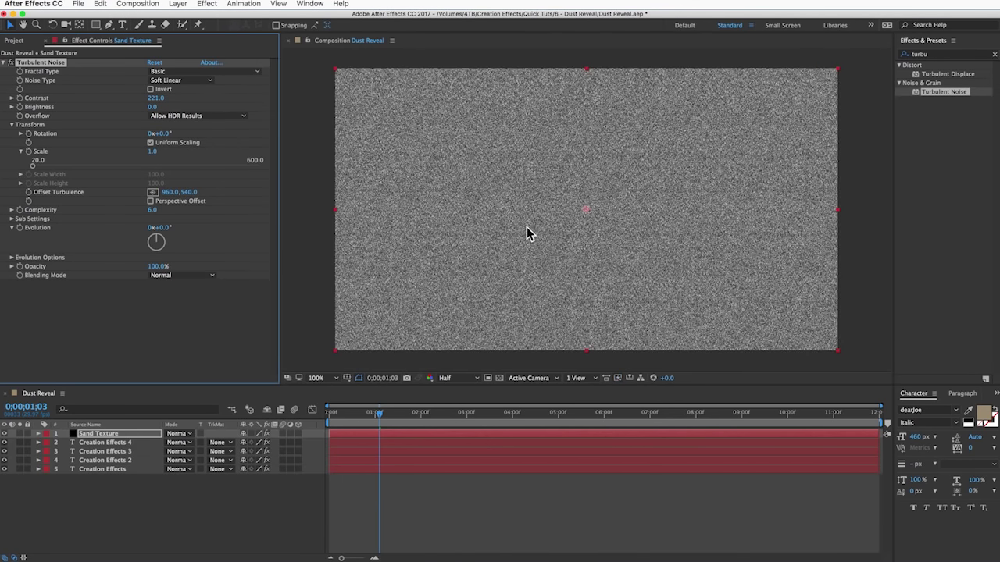
left_click(4, 63)
left_click(121, 436)
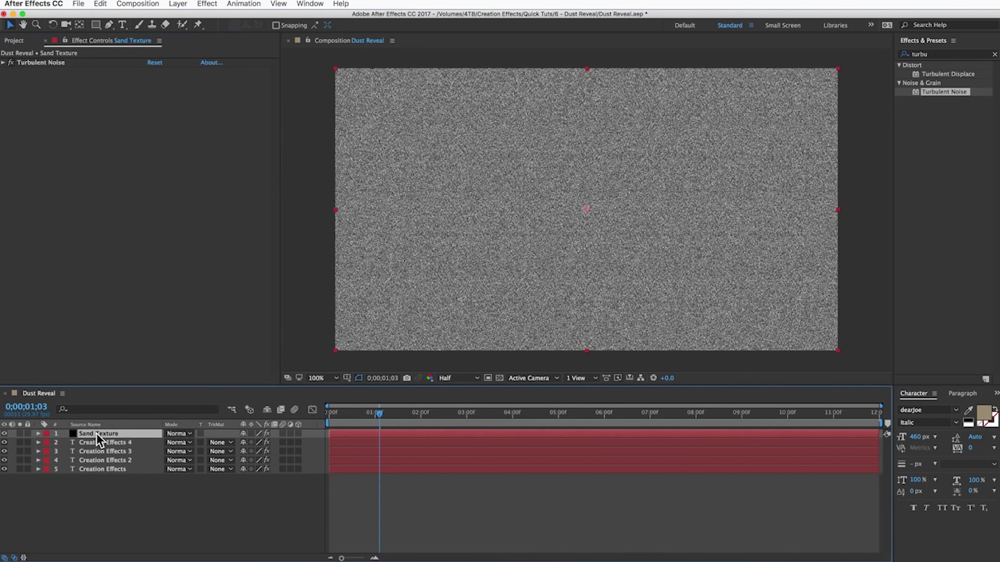
- Pre-compose the Sand Texture solid, moving all attributes, into Sand Texture Comp
left_click(177, 4)
left_click(227, 362)
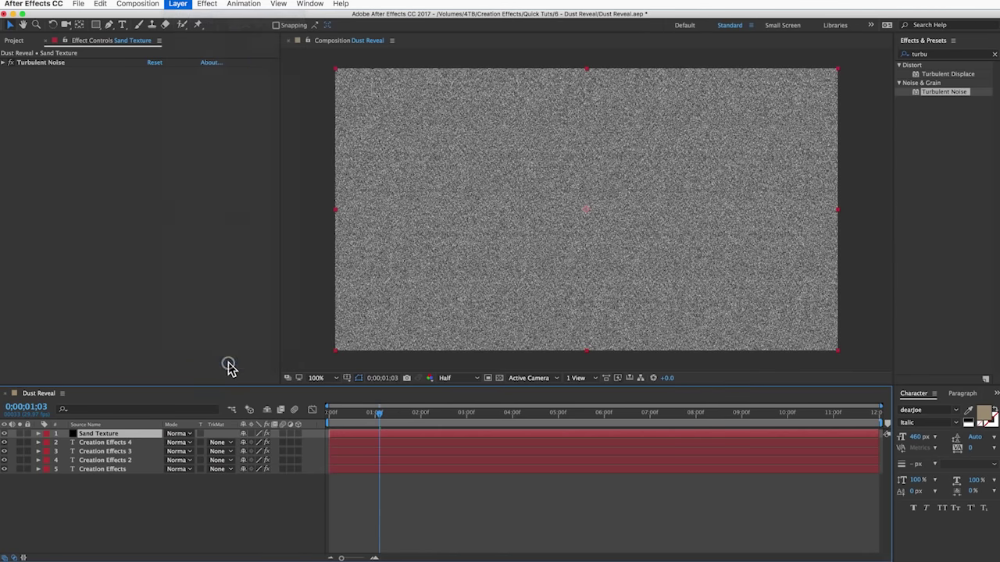
left_click(643, 422)
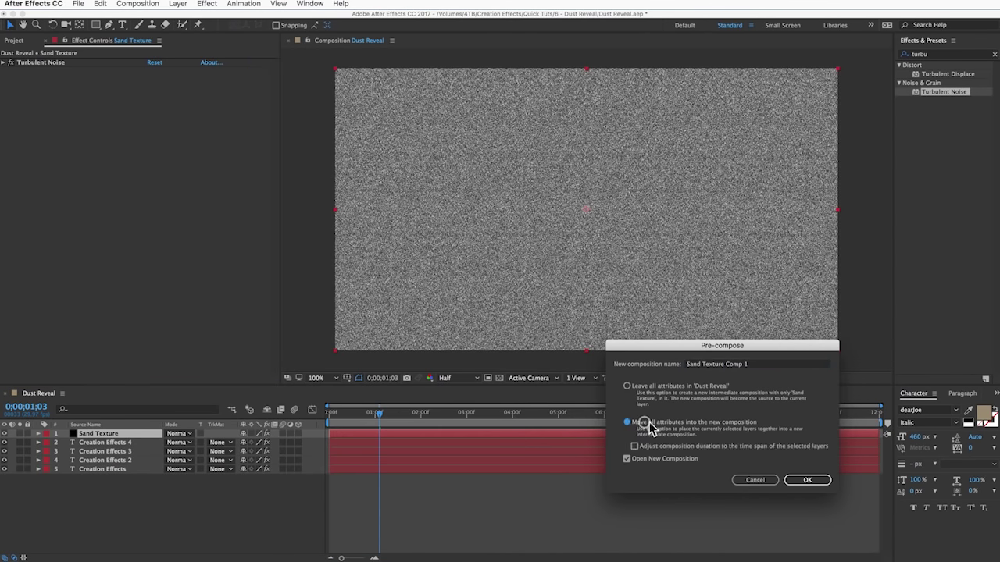
left_click(758, 367)
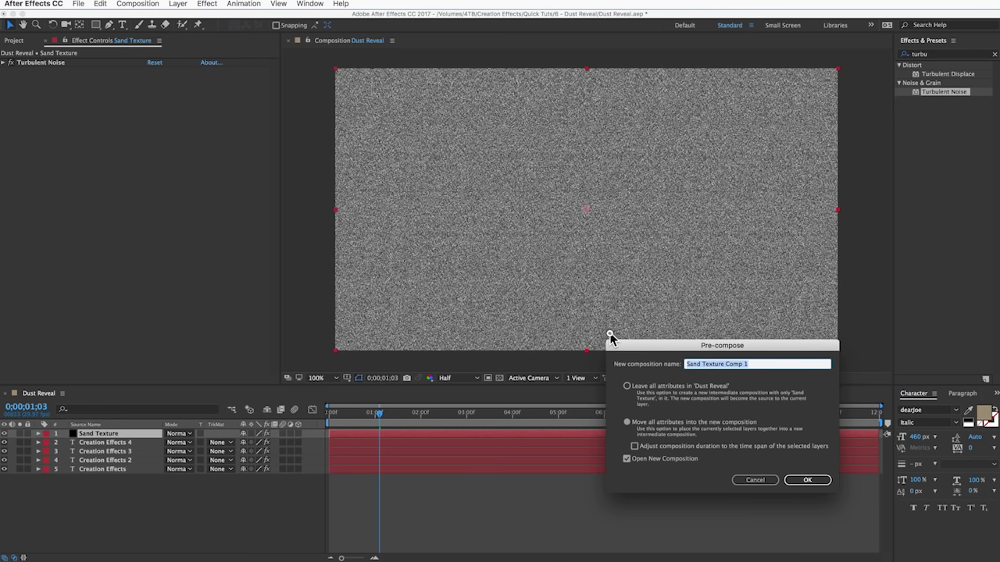
key("Right")
key("BackSpace")
left_click(807, 479)
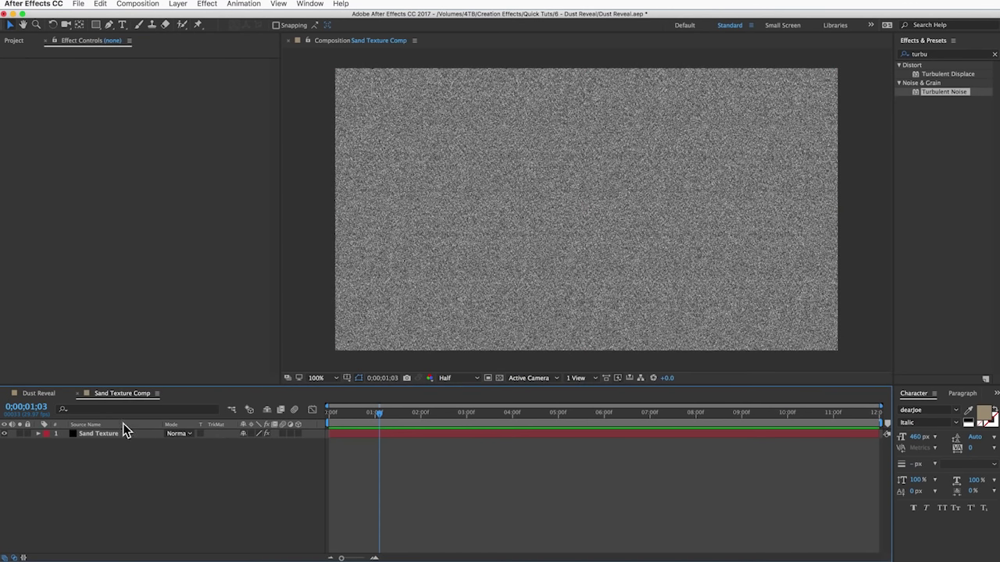
- Back in Dust Reveal, hide the Sand Texture Comp layer and select Creation Effects 4
left_click(77, 393)
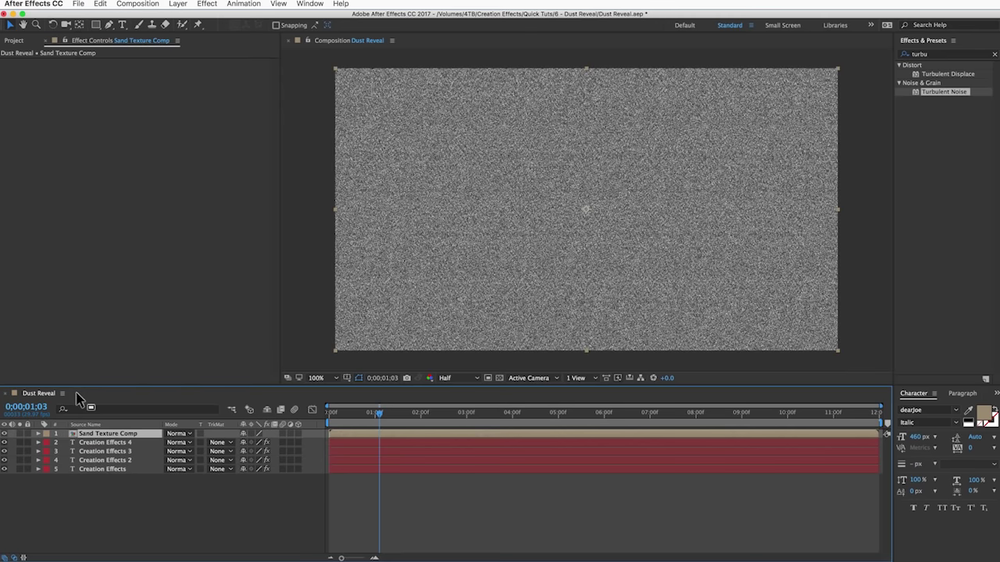
left_click(126, 514)
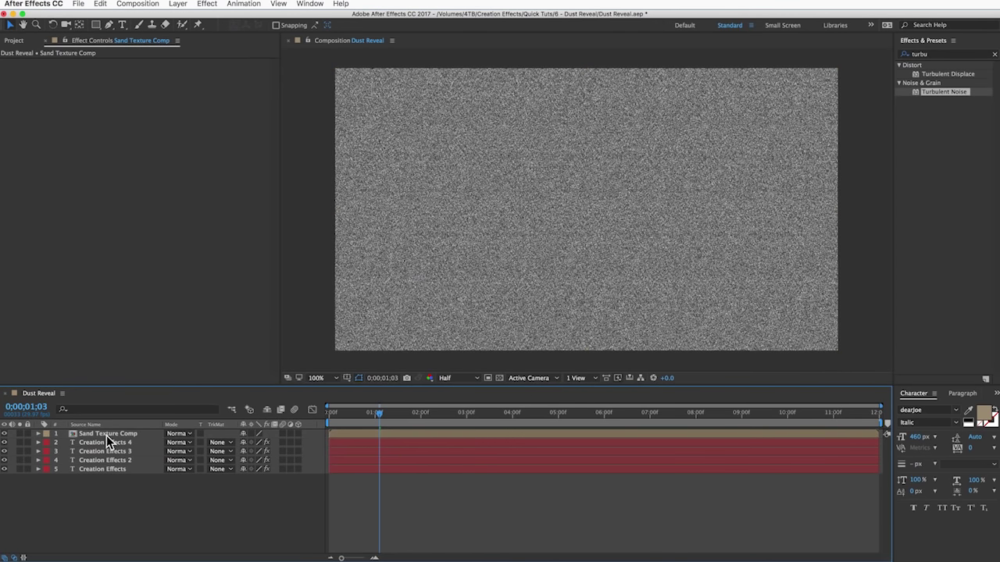
left_click(106, 436)
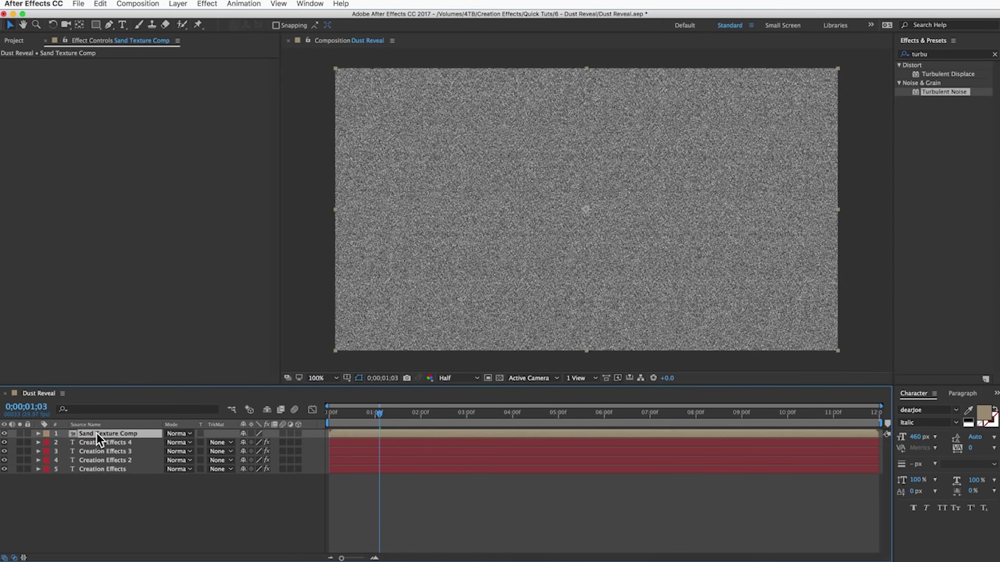
left_click(4, 435)
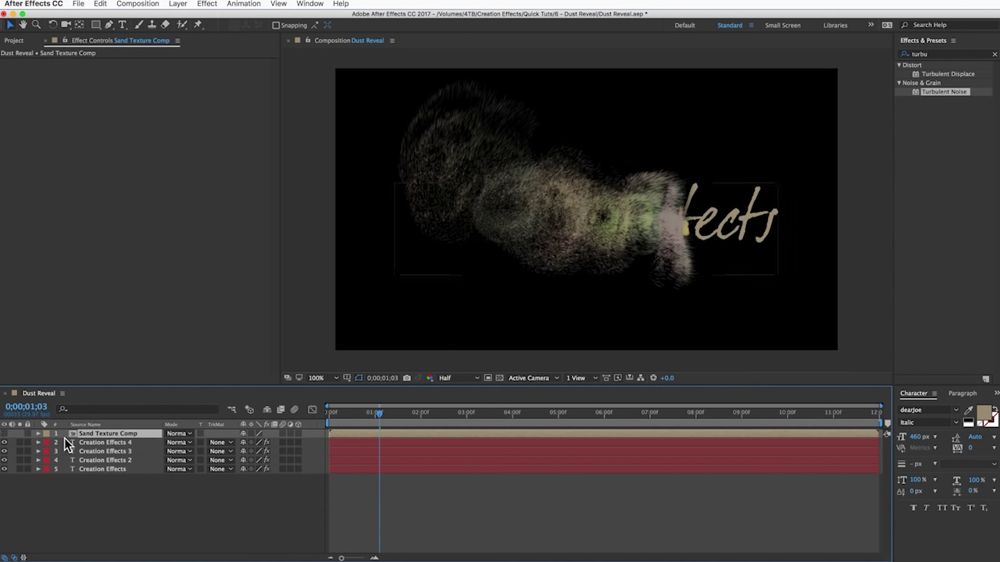
left_click(94, 442)
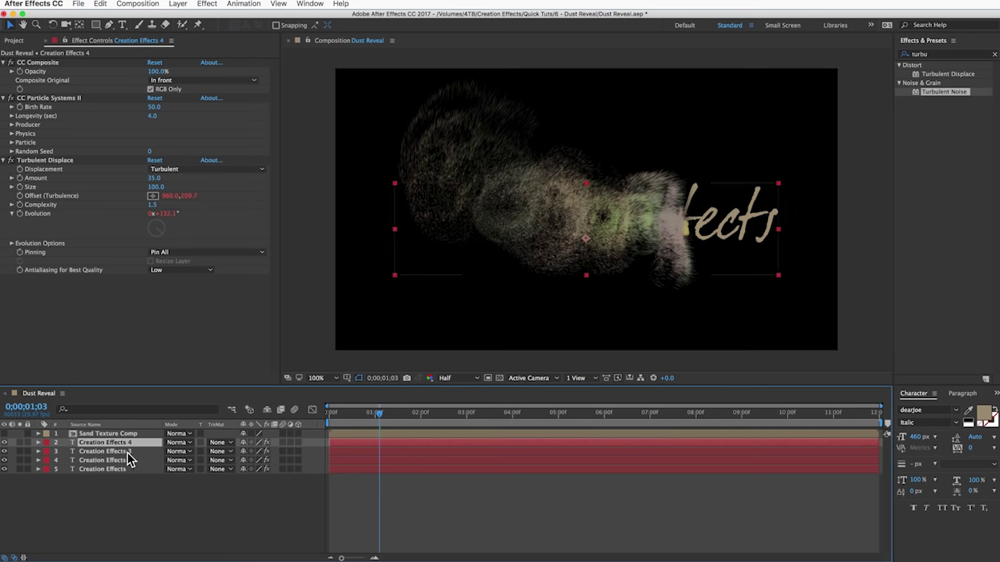
- Apply Texturize to Creation Effects 4 with Sand Texture Comp as its texture layer
left_click(925, 55)
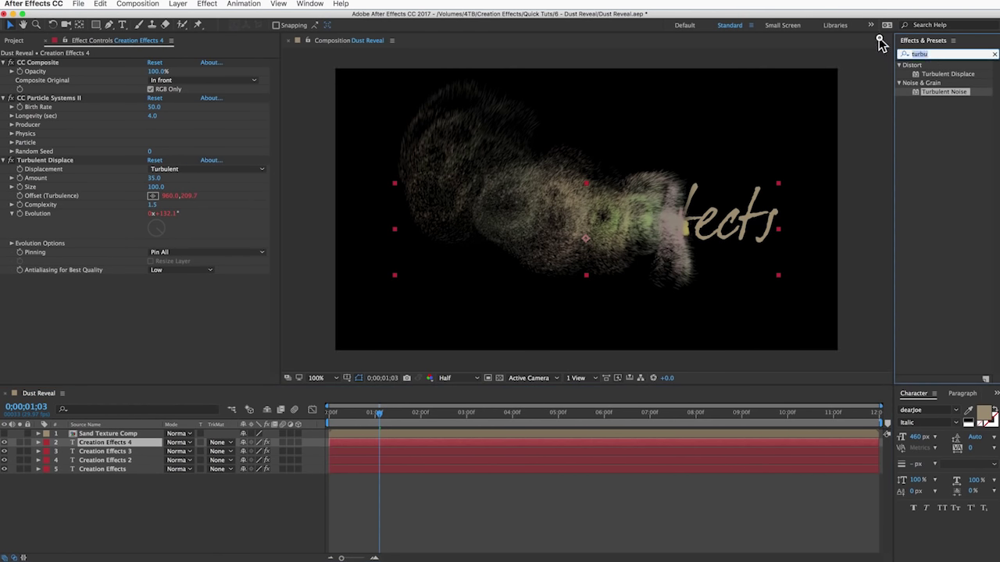
type("textur")
key("Return")
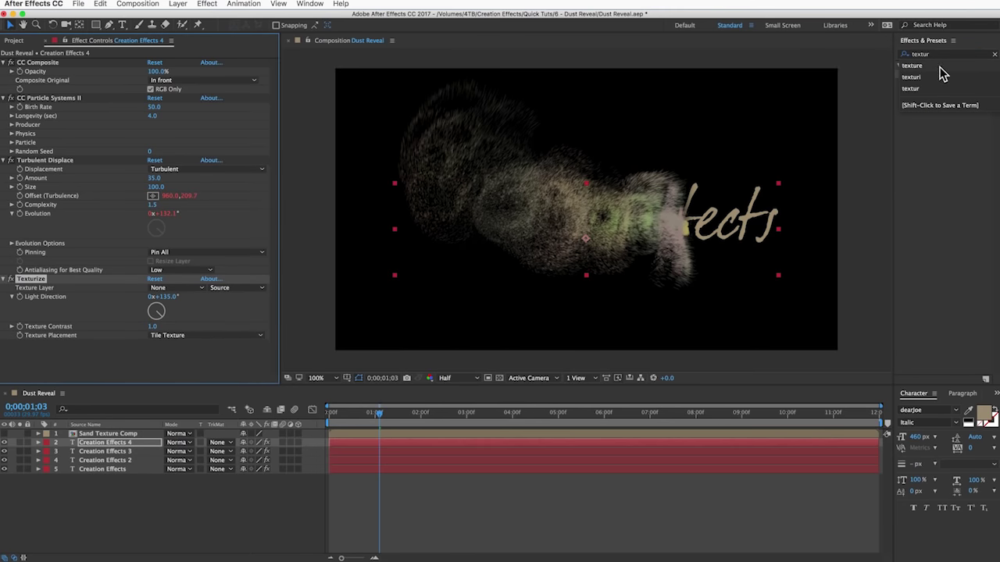
left_click(945, 131)
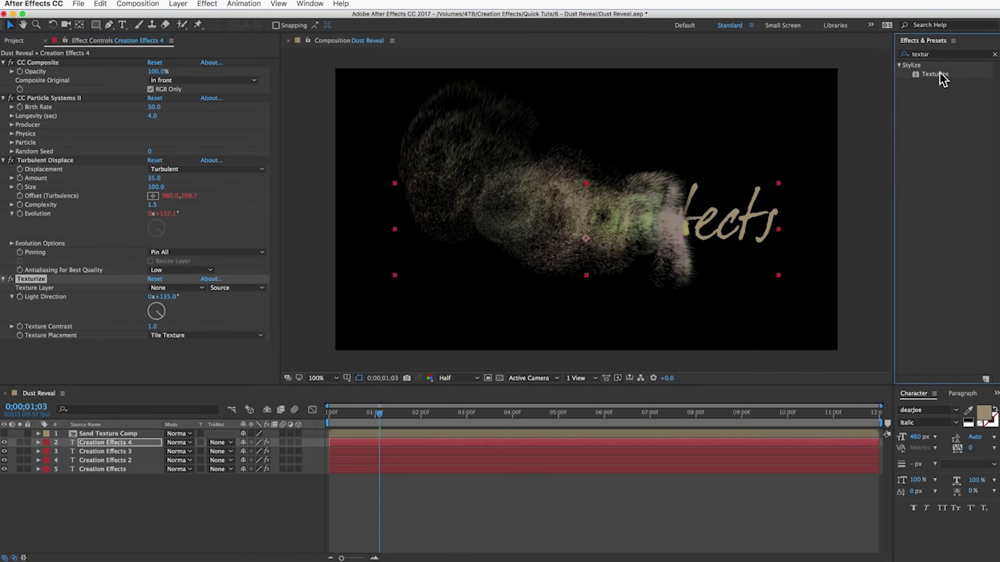
left_click_drag(942, 79, 116, 352)
left_click(3, 63)
left_click(4, 72)
left_click(3, 80)
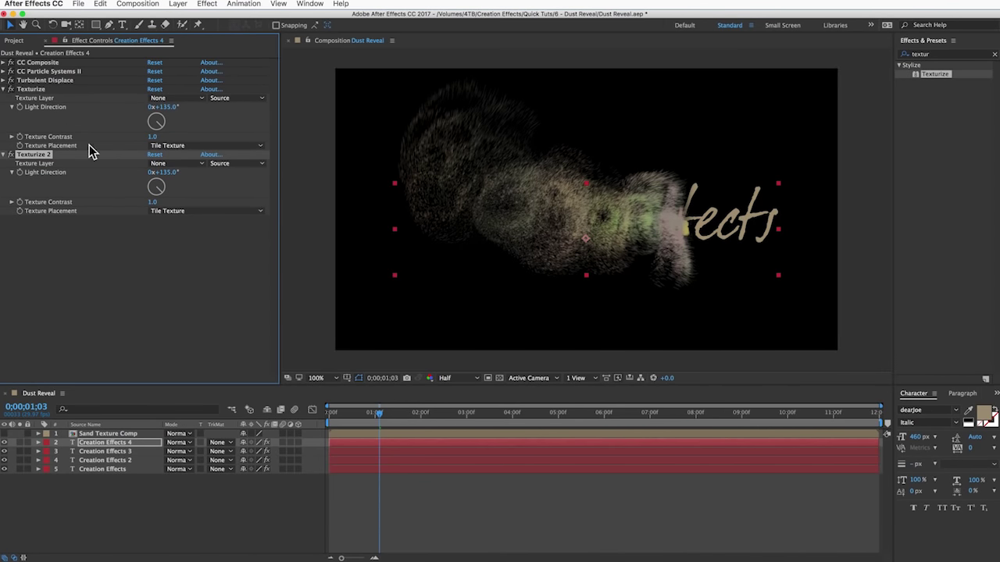
left_click(172, 164)
left_click(181, 189)
- Delete the unused Texturize, paste Texturize 2 onto Creation Effects 3 and 2, and open Sand Texture Comp
left_click(33, 90)
key("Delete")
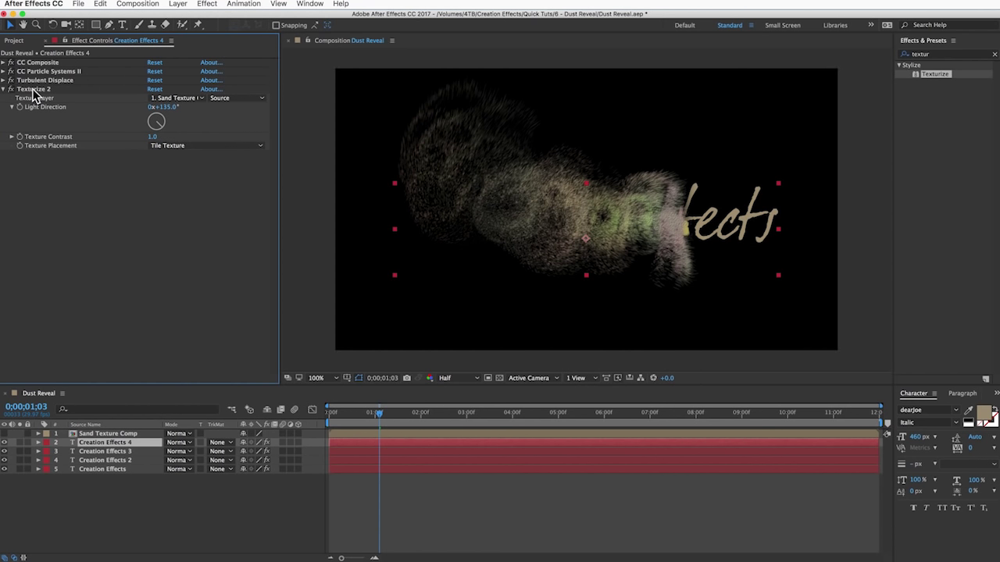
left_click(33, 90)
key("Return")
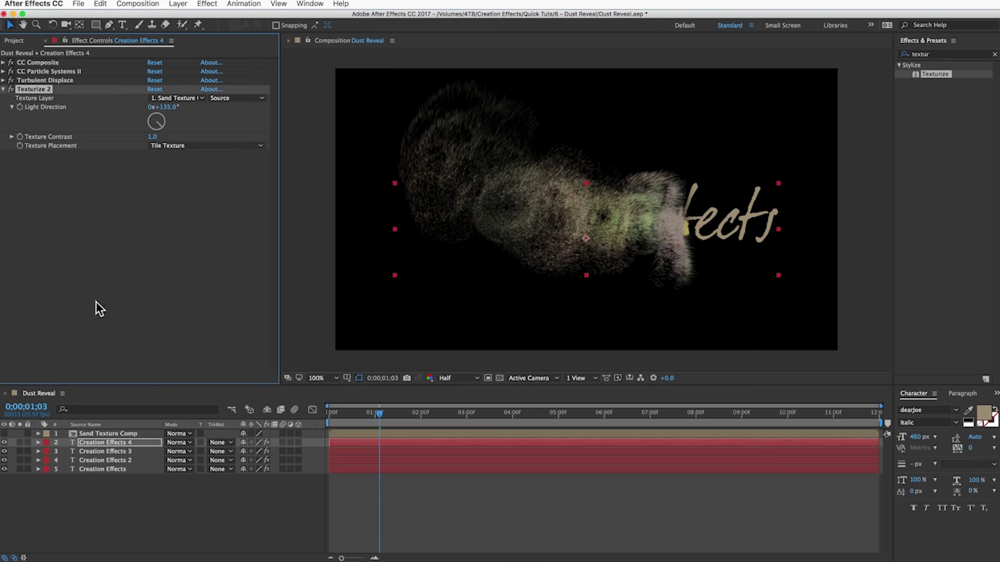
left_click(105, 452)
key("ctrl+v")
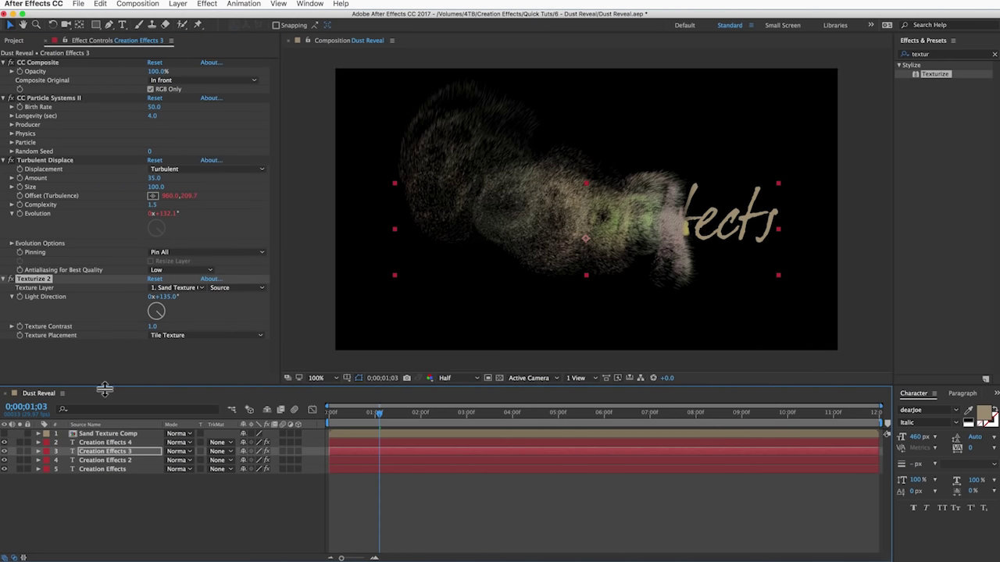
left_click(105, 461)
key("ctrl+v")
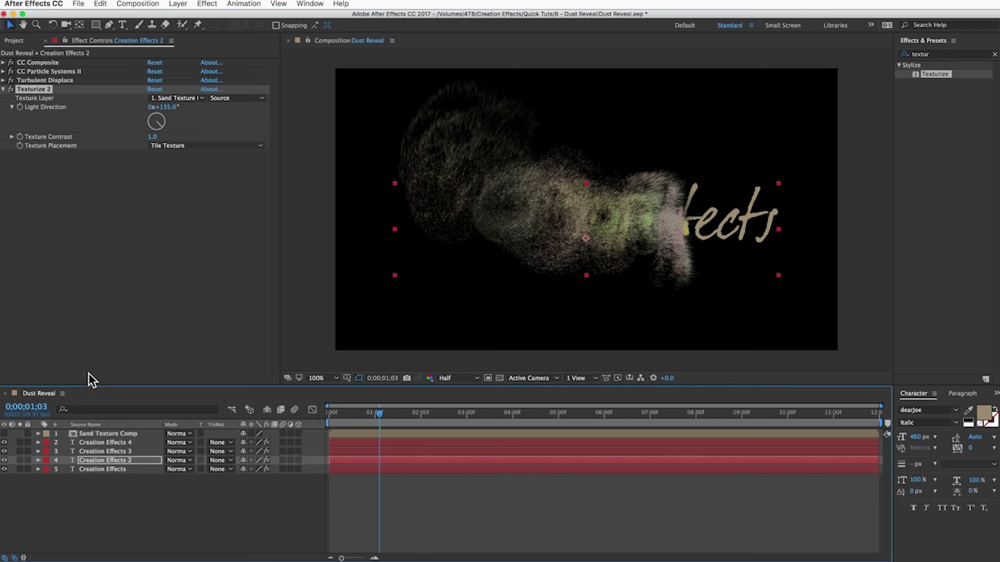
left_click(96, 434)
double_click(95, 434)
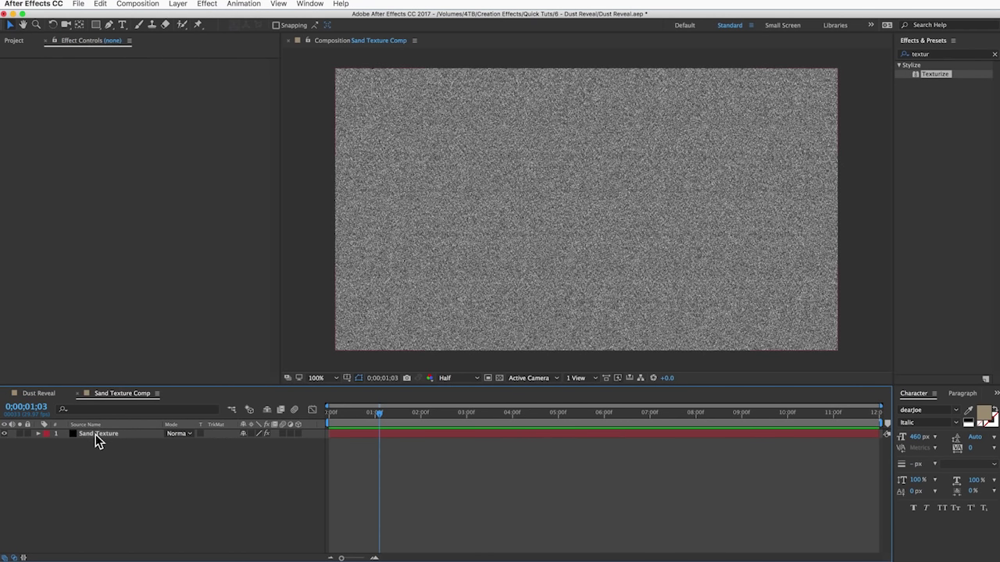
- Give the Turbulent Noise Evolution a random(1000) expression and close Sand Texture Comp
left_click(96, 434)
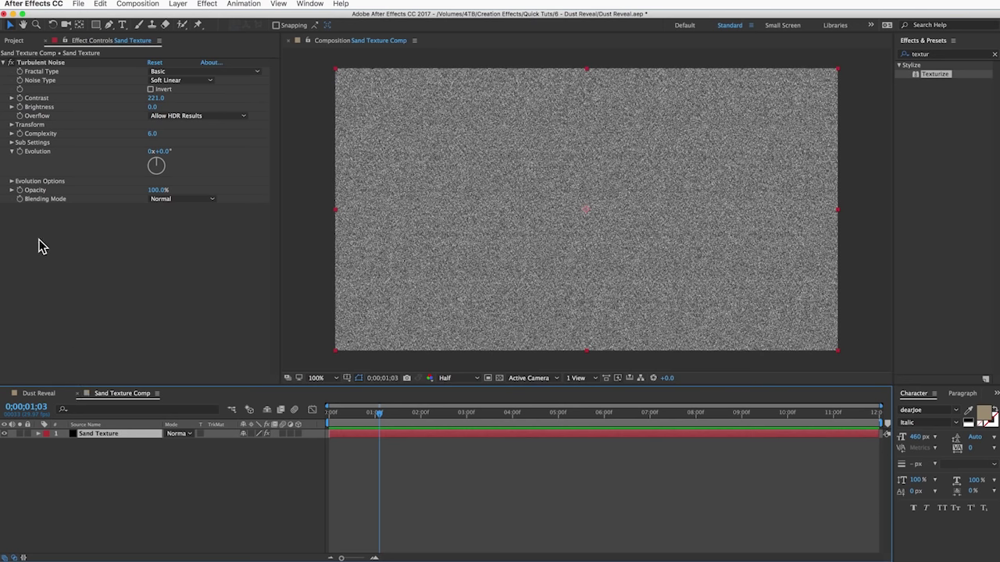
left_click(20, 151, "alt")
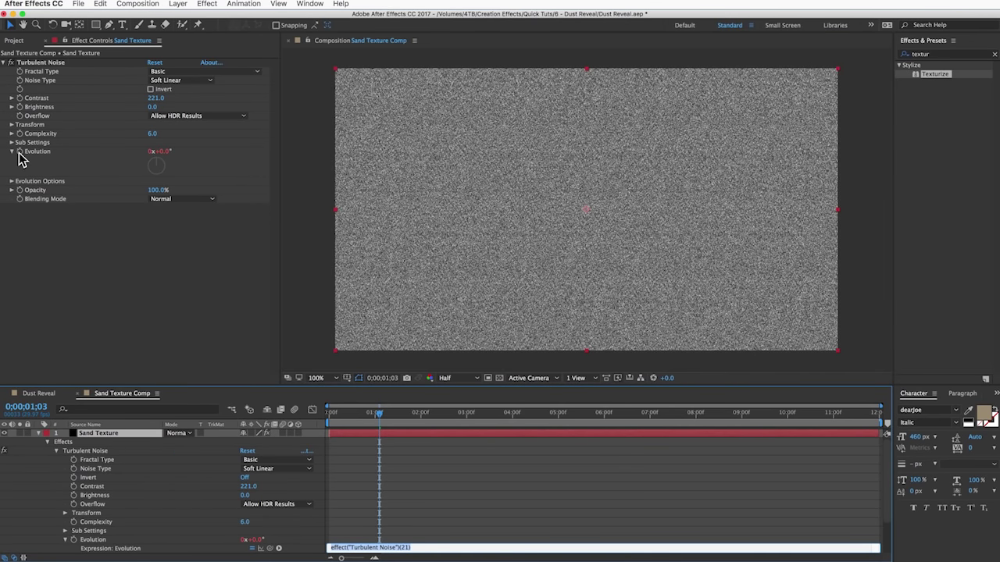
type("random(1000")
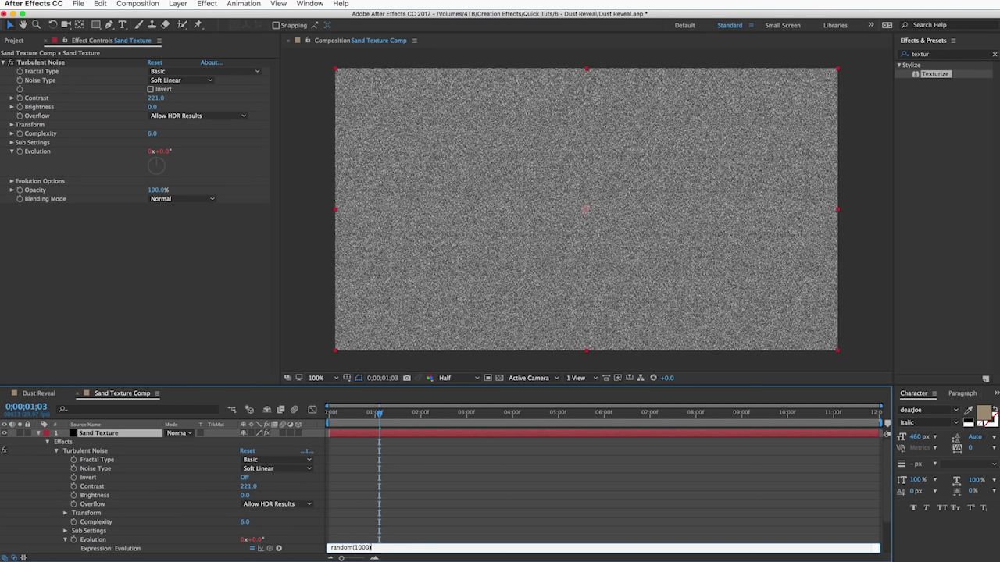
left_click(346, 534)
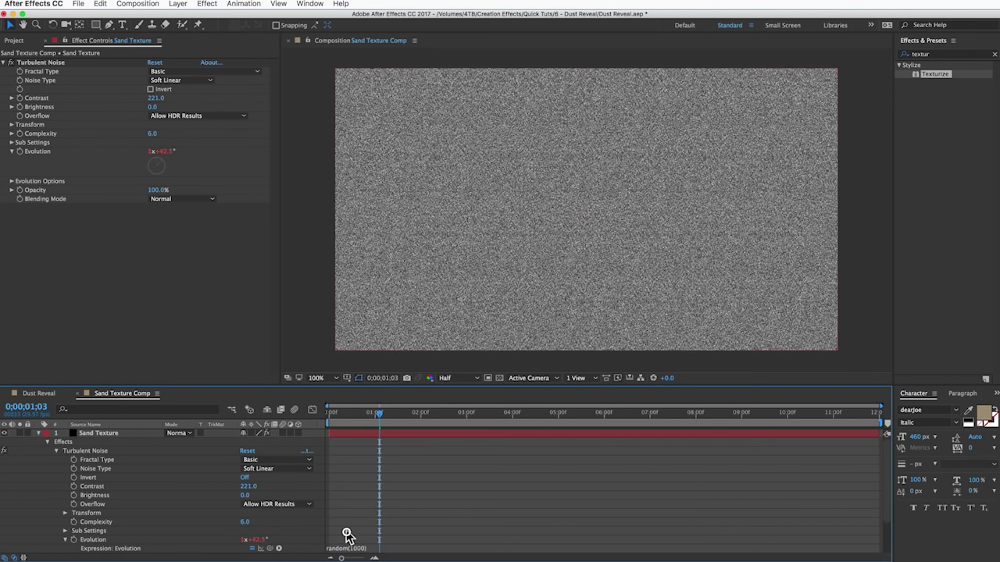
left_click_drag(379, 411, 395, 411)
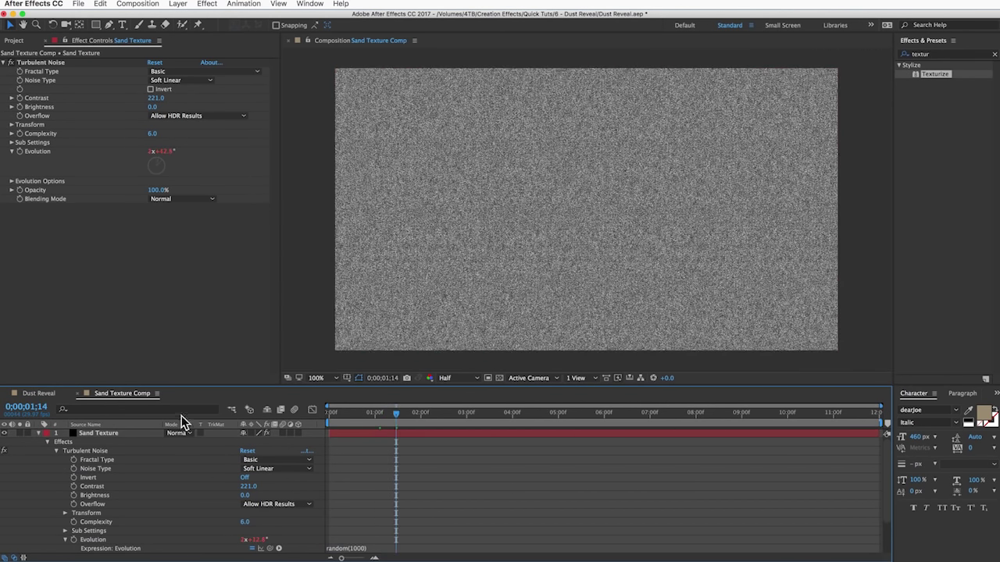
key("ctrl+w")
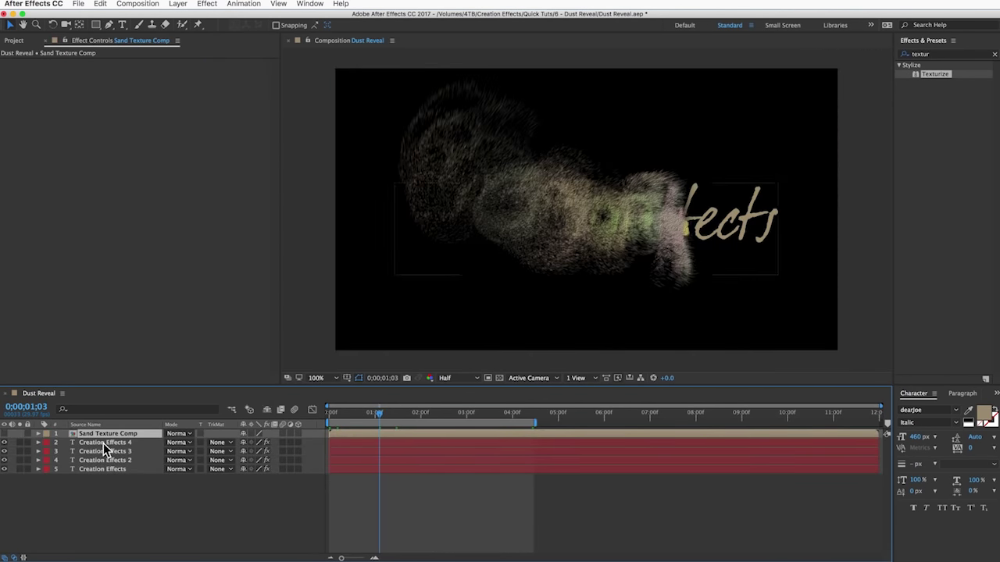
- Switch Creation Effects 4 to Add blending, after trying Screen, and preview the result
left_click(103, 443)
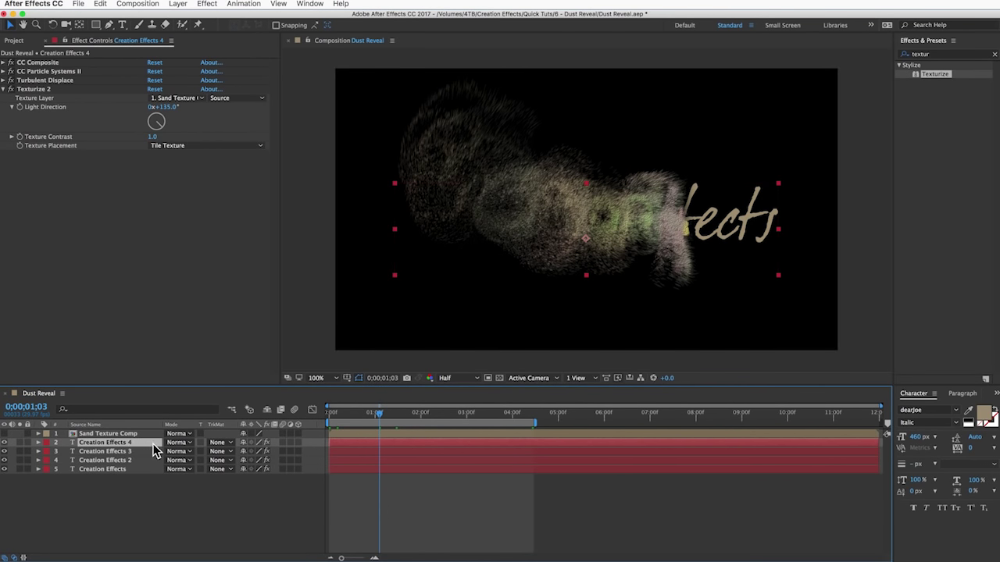
left_click(179, 443)
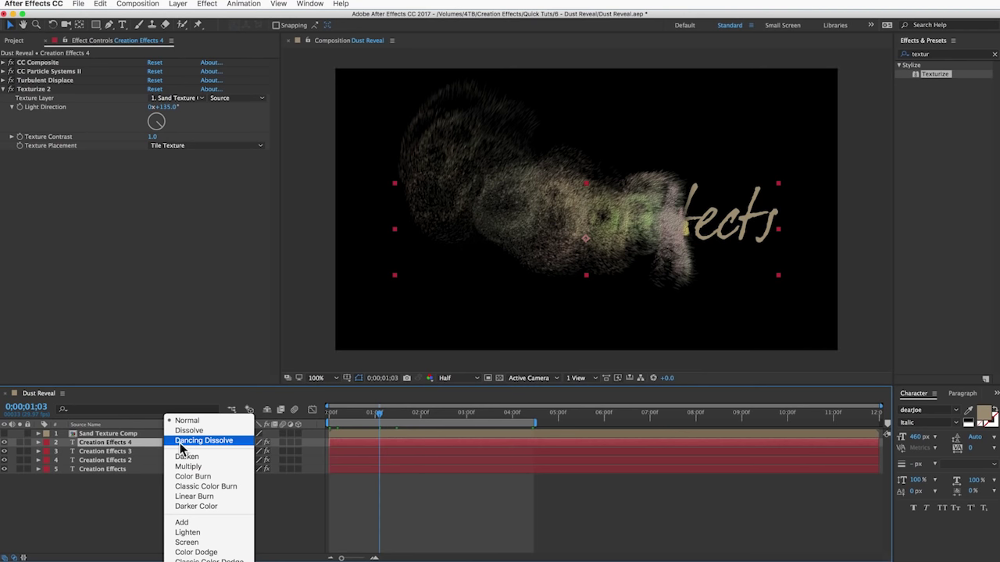
left_click(187, 542)
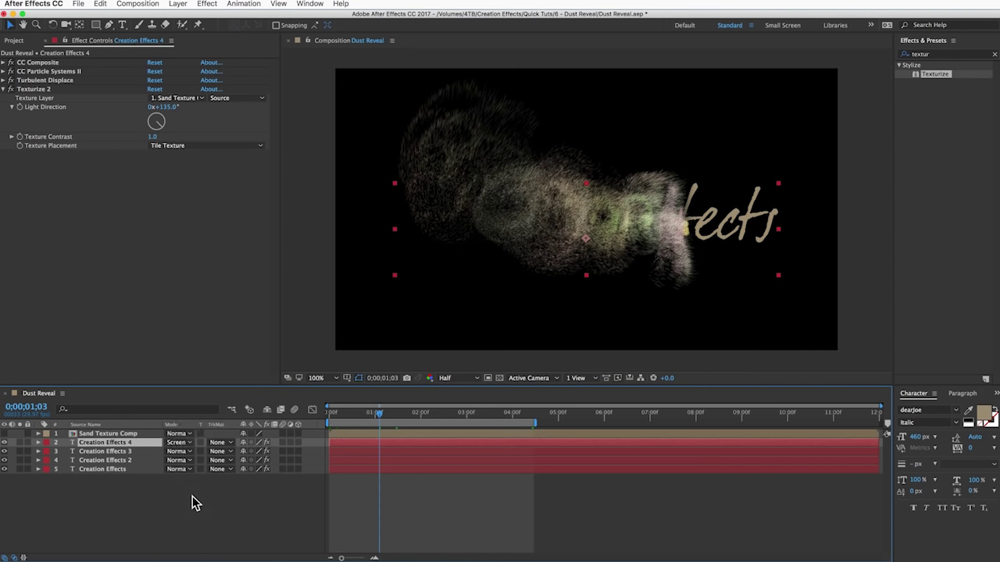
left_click(189, 443)
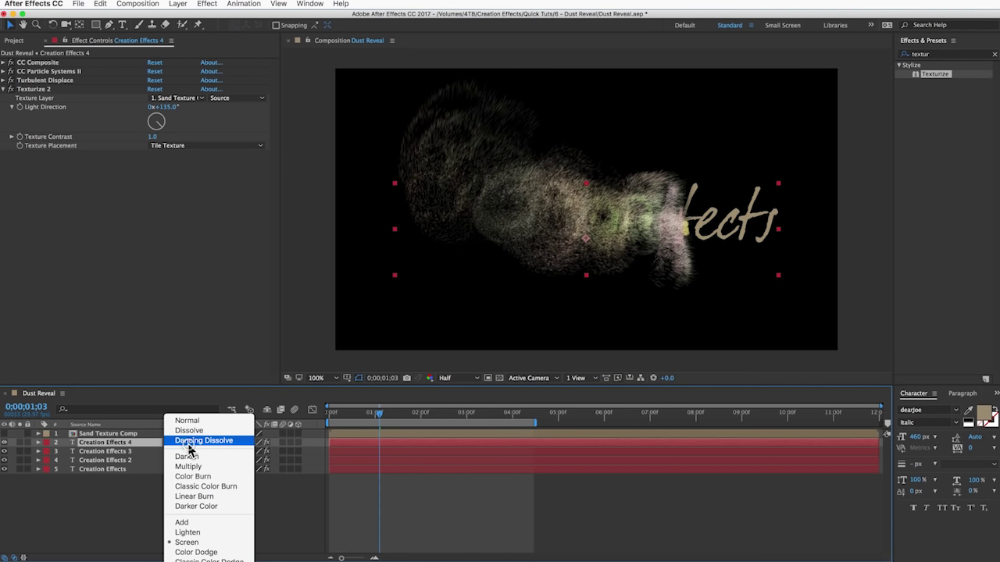
left_click(191, 523)
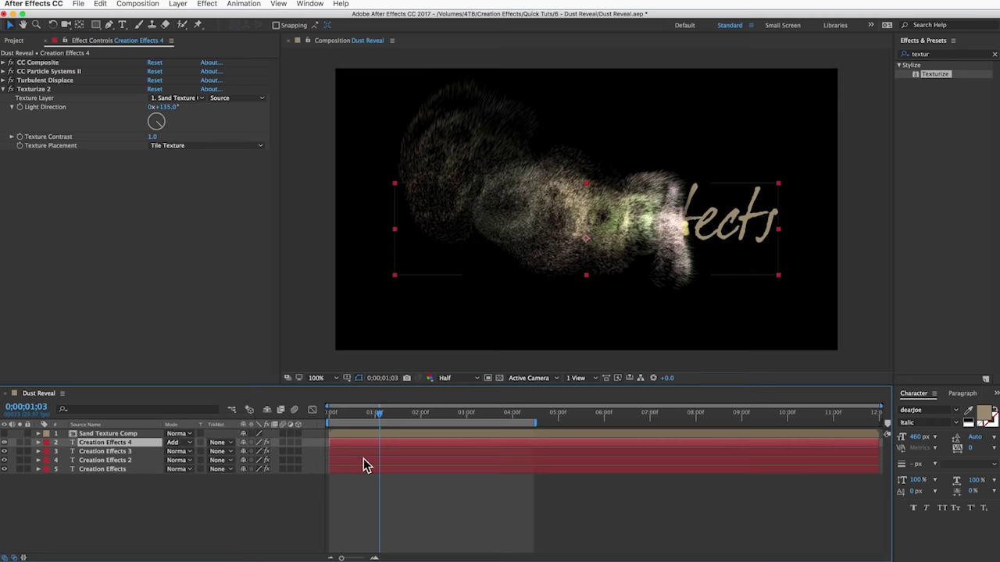
key("space")
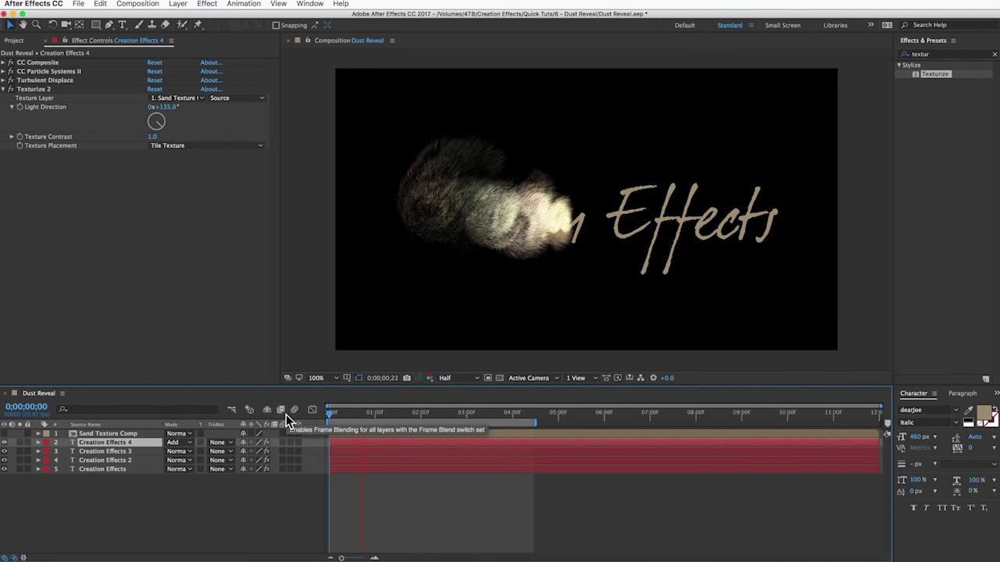
key("space")
- Lower Creation Effects 4's opacity to about 61% and replay the preview
key("t")
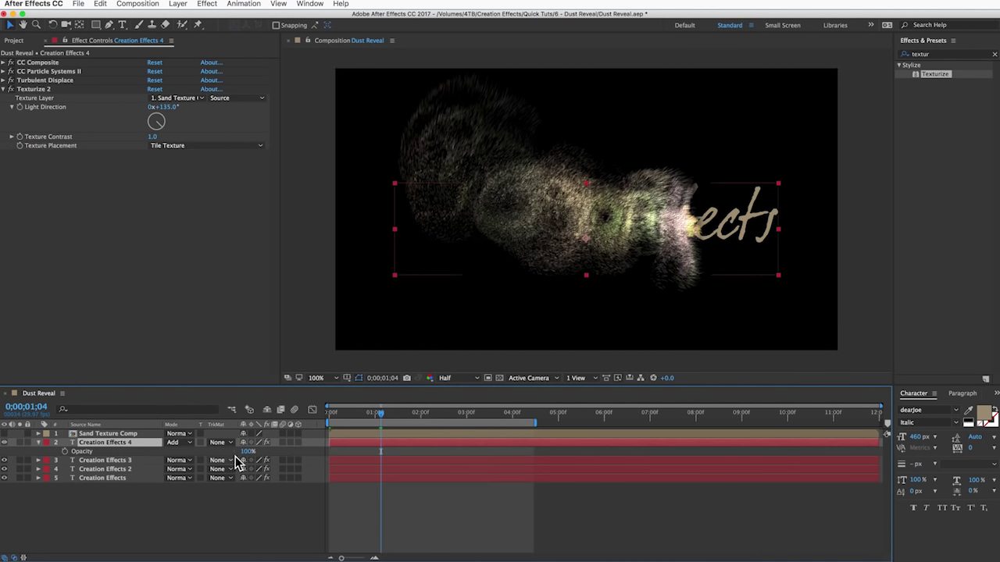
left_click_drag(244, 460, 222, 456)
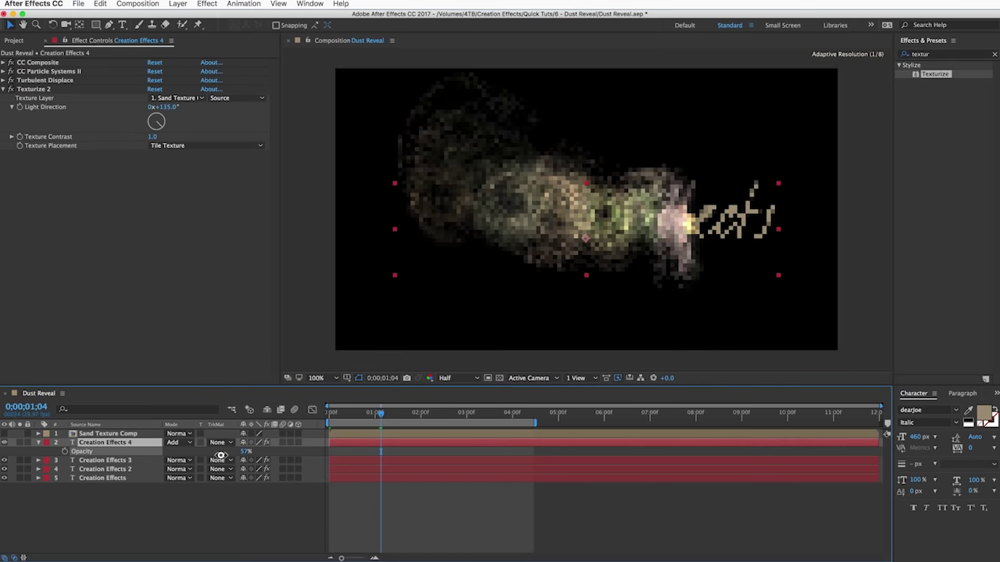
key("space")
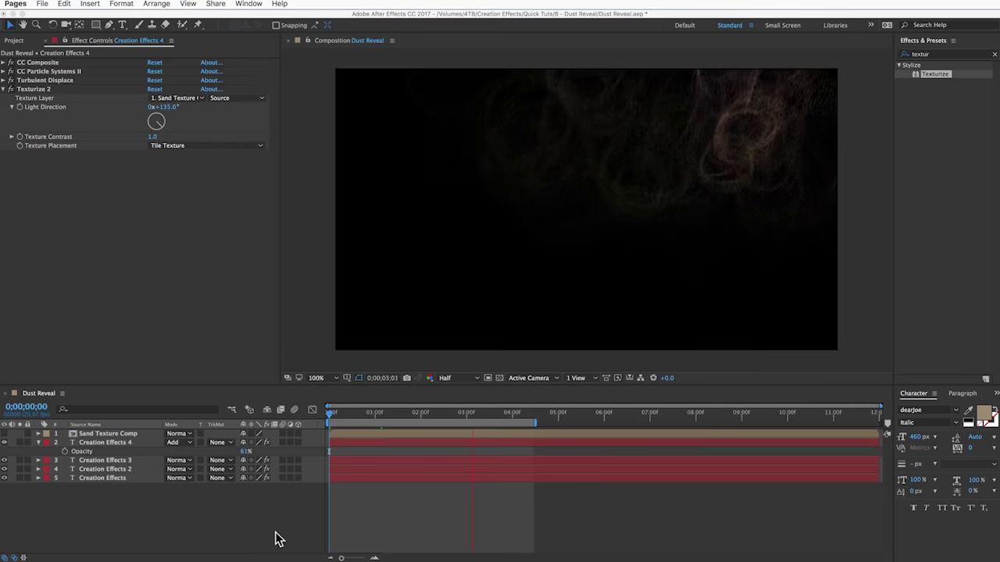
left_click(243, 534)
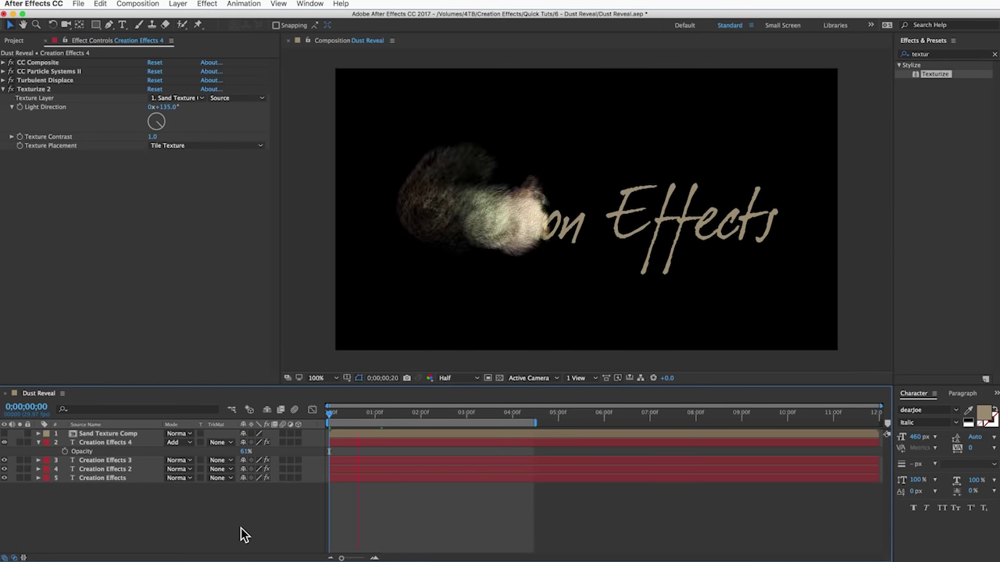